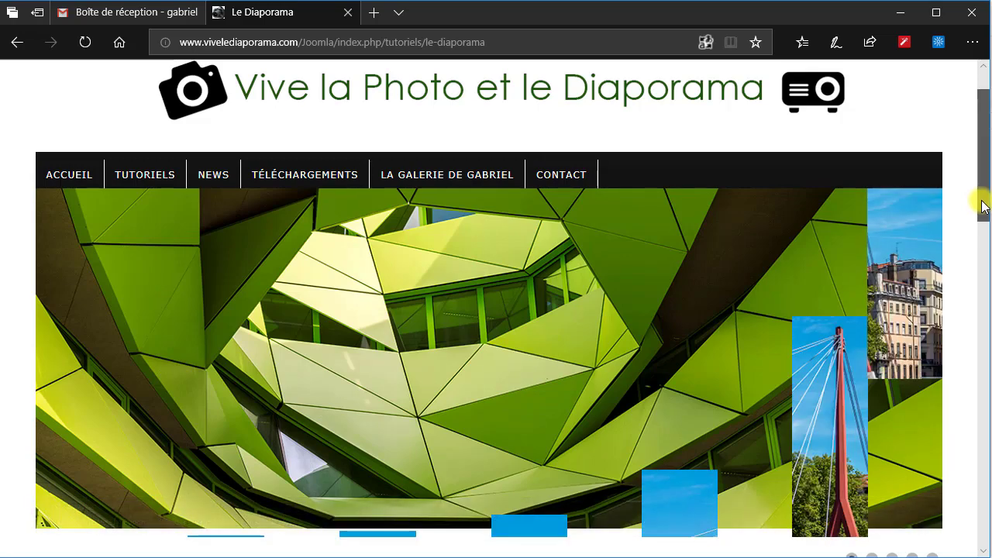
Step: Browse the Accueil page from the banner slideshow down to the site presentation and the Nik Collection training section
{"action": "left_click_drag", "start_coordinate": [982, 203], "coordinate": [976, 376]}
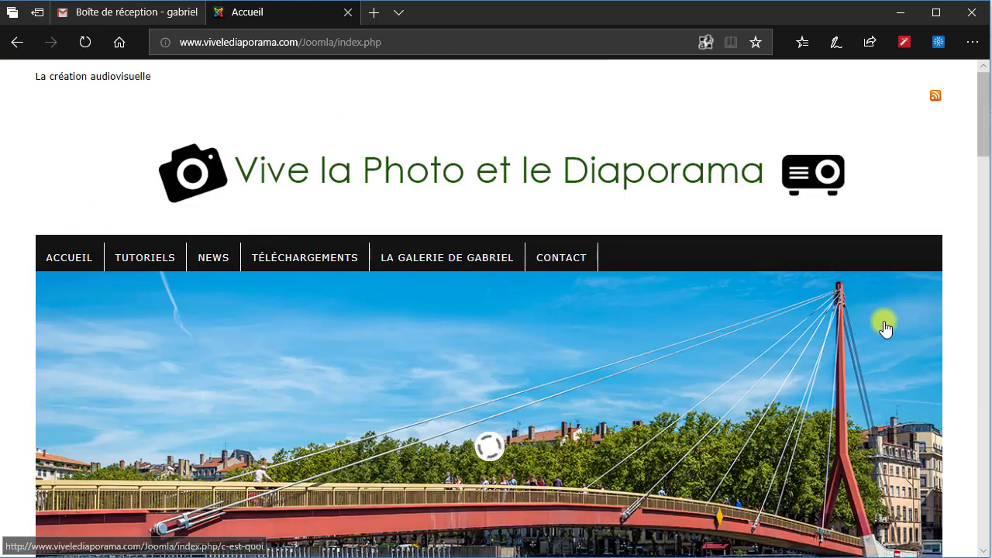
{"action": "left_click_drag", "start_coordinate": [982, 154], "coordinate": [981, 275]}
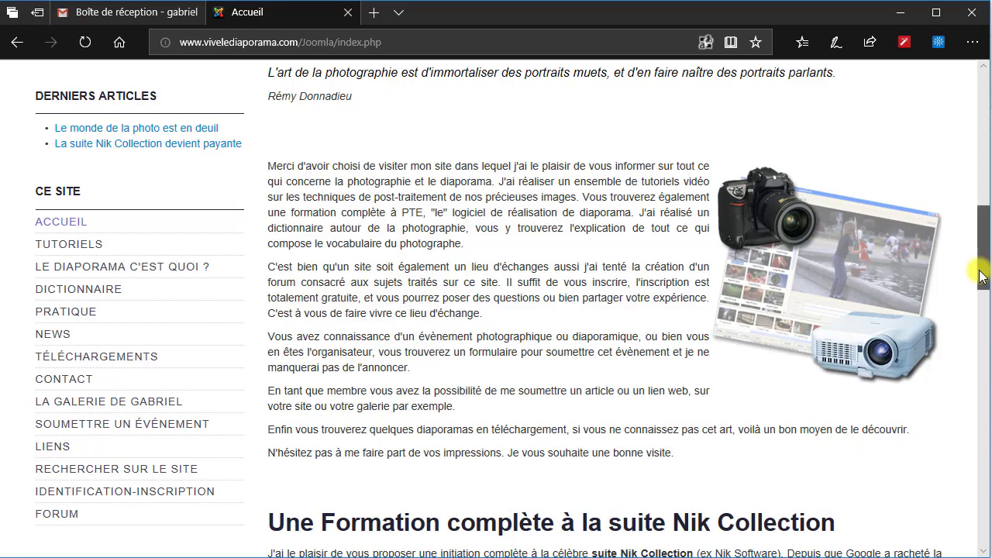
{"action": "left_click_drag", "start_coordinate": [981, 277], "coordinate": [987, 167]}
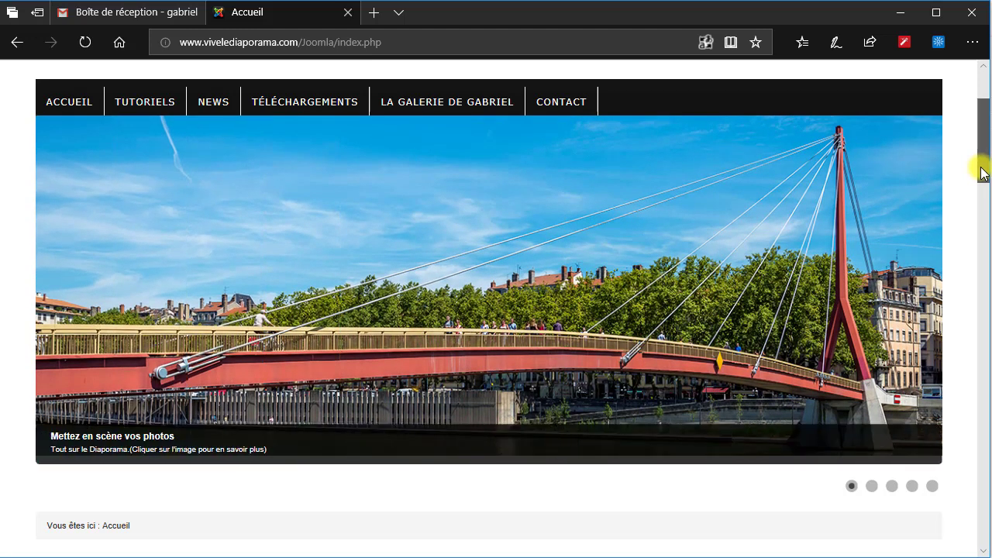
{"action": "left_click_drag", "start_coordinate": [981, 172], "coordinate": [974, 267]}
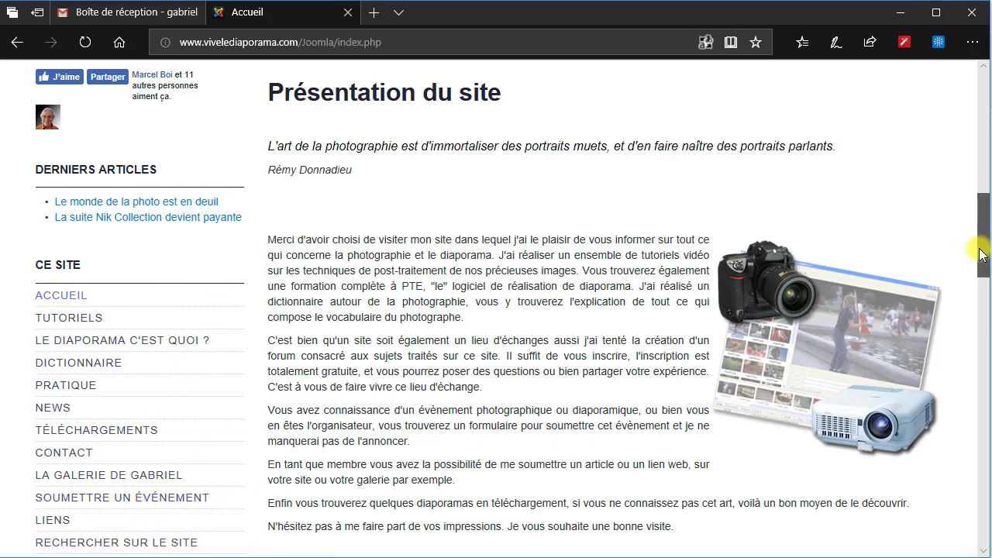
{"action": "left_click_drag", "start_coordinate": [980, 255], "coordinate": [980, 282]}
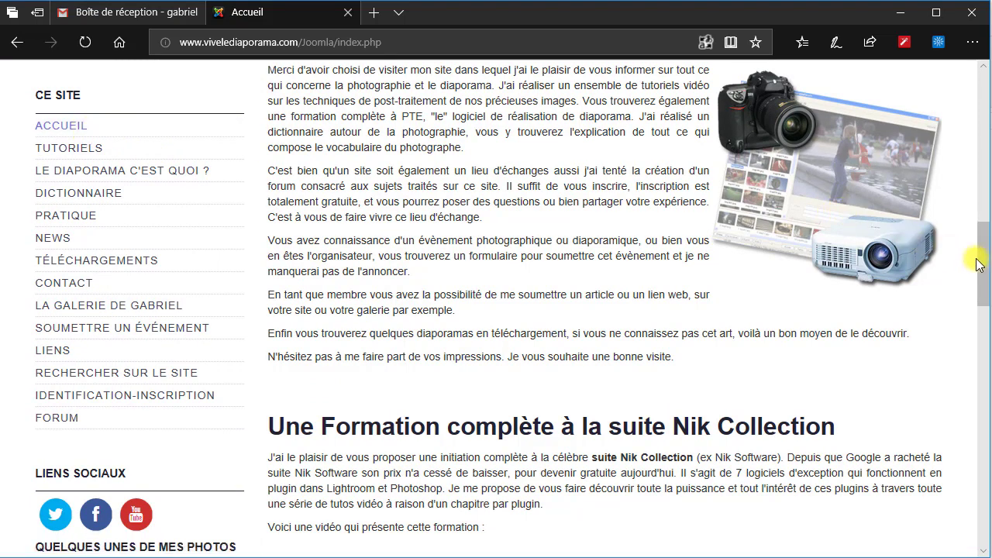
{"action": "left_click_drag", "start_coordinate": [982, 245], "coordinate": [983, 203]}
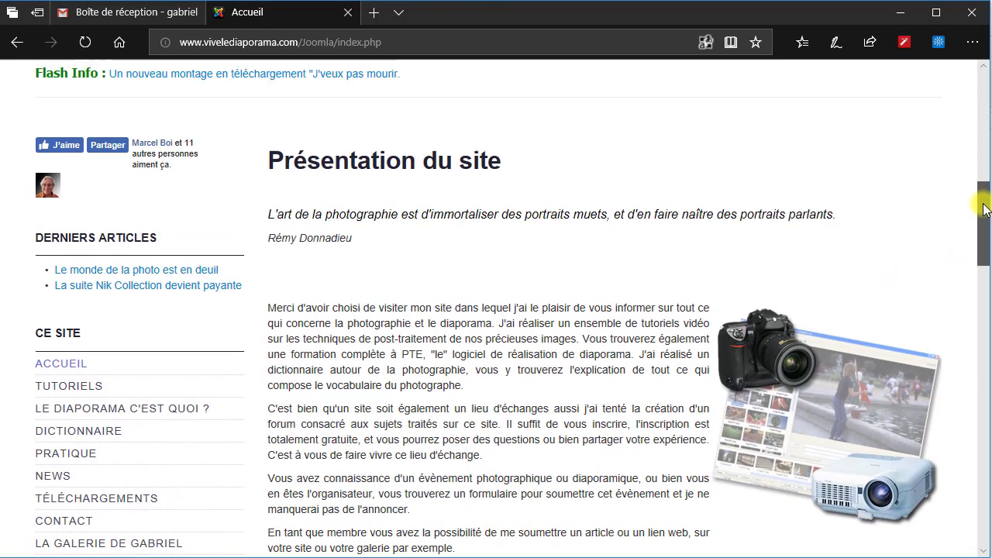
Step: Read the recent article "La suite Nik Collection devient payante" and return to the site presentation on the Accueil page
{"action": "left_click", "coordinate": [177, 287]}
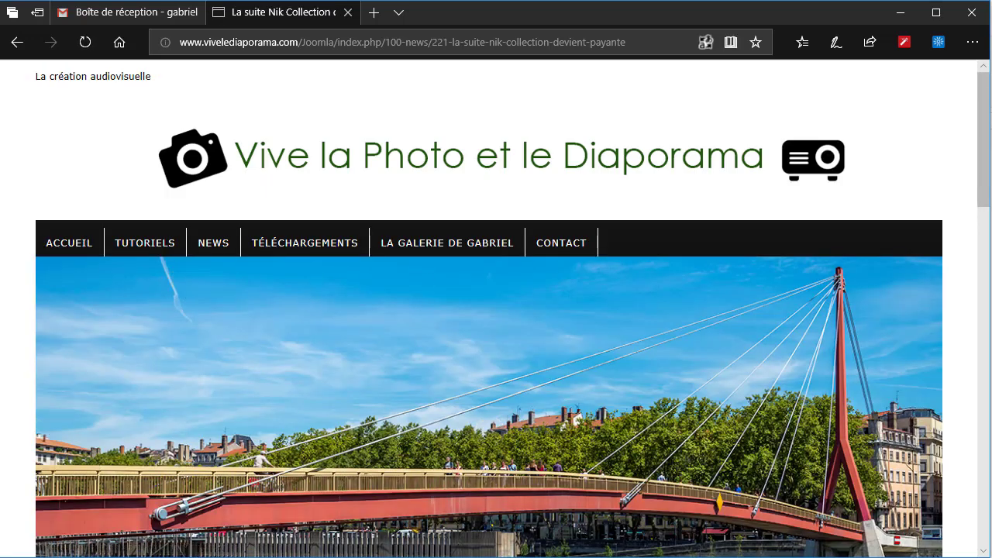
{"action": "left_click_drag", "start_coordinate": [981, 177], "coordinate": [956, 328]}
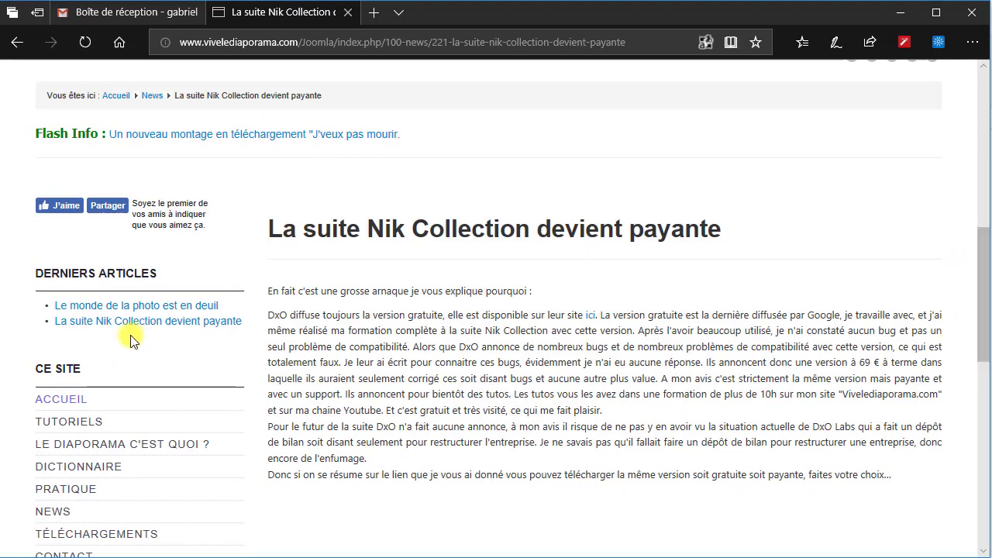
{"action": "left_click", "coordinate": [59, 400]}
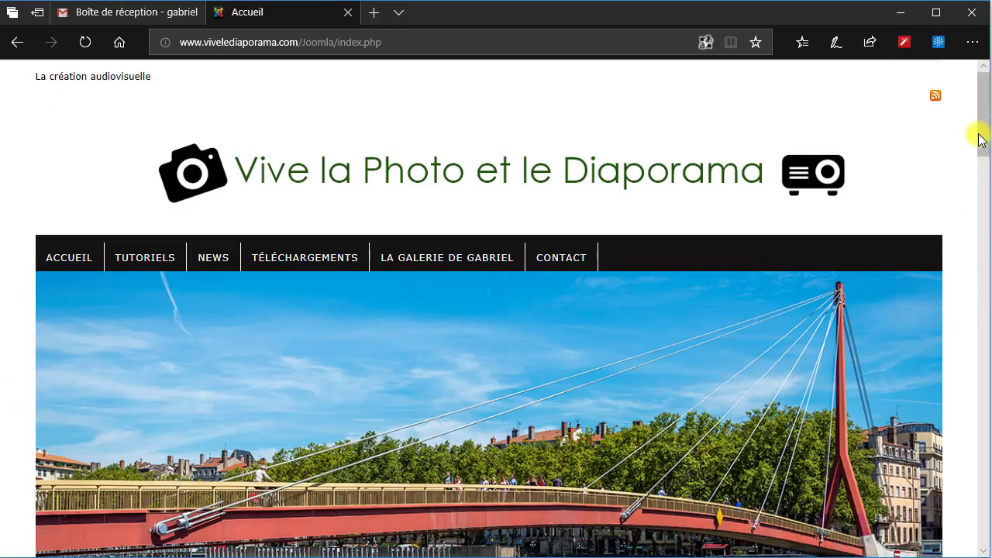
{"action": "left_click_drag", "start_coordinate": [981, 137], "coordinate": [984, 251]}
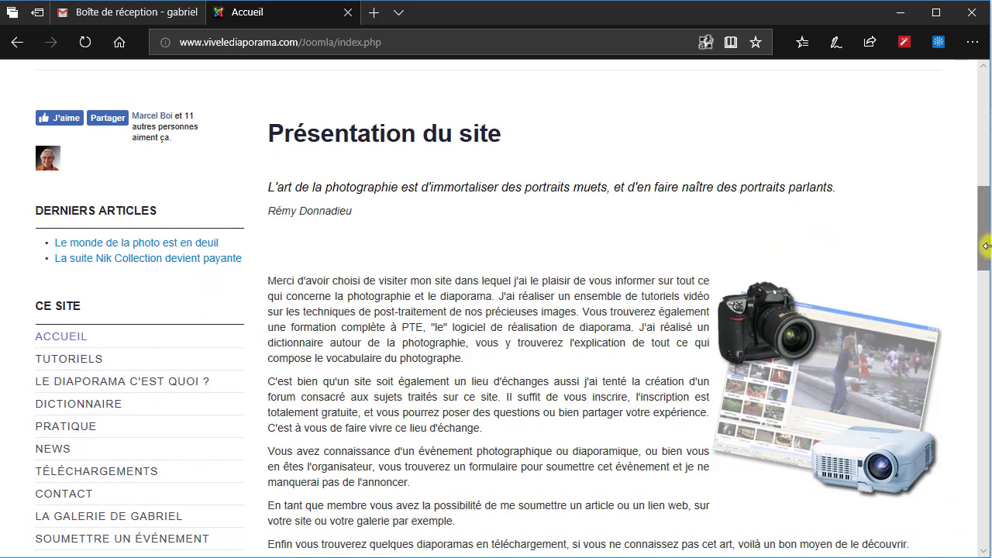
Step: Open the La Photo section of the tutorials and view its list of tutorials
{"action": "left_click_drag", "start_coordinate": [983, 239], "coordinate": [981, 266]}
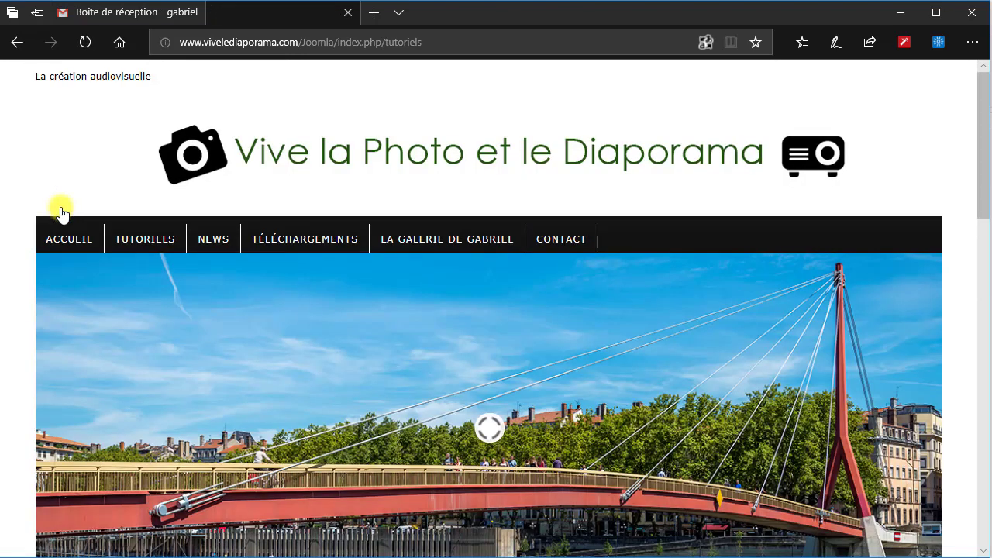
{"action": "left_click_drag", "start_coordinate": [984, 175], "coordinate": [959, 382]}
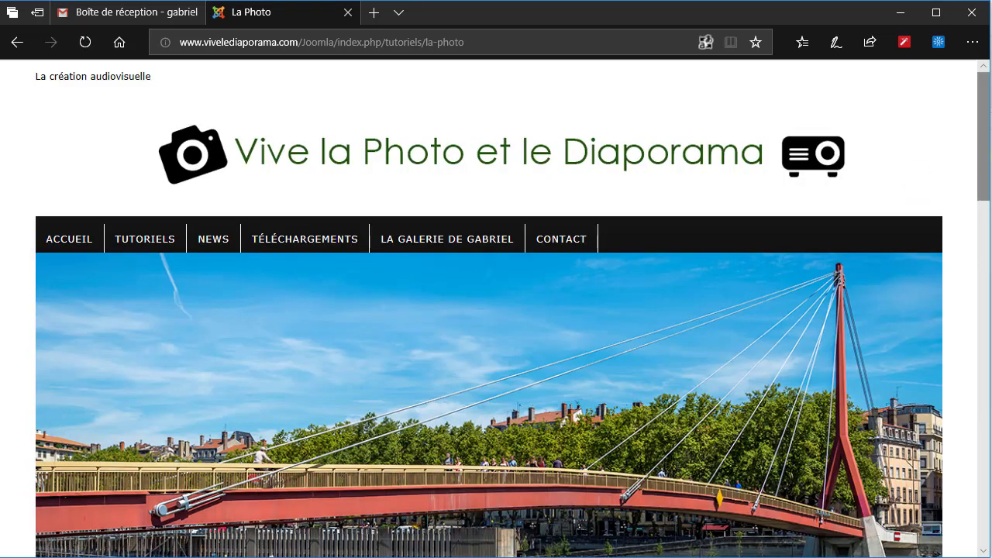
{"action": "left_click_drag", "start_coordinate": [983, 177], "coordinate": [958, 480]}
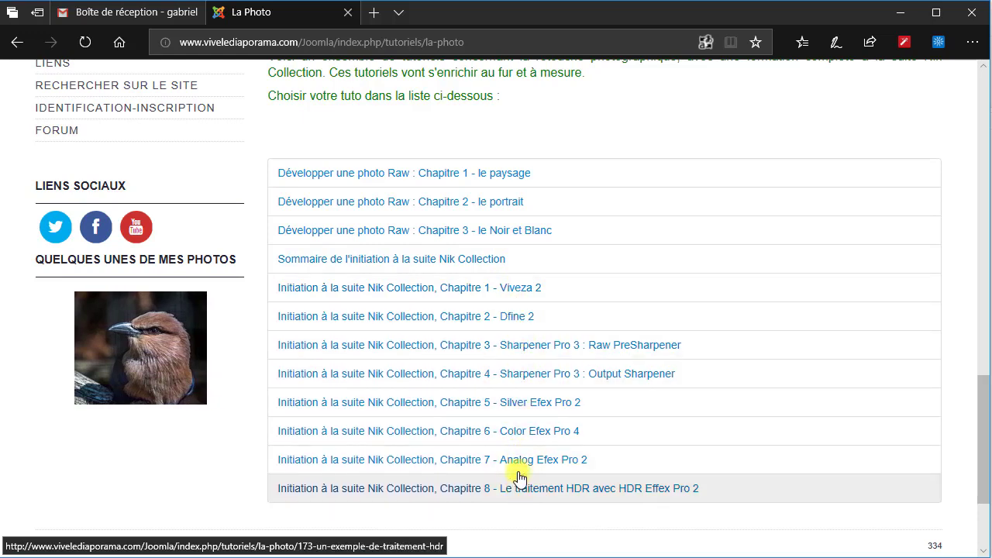
Step: Open the summary of the Nik Collection initiation and view Partie 1 of Chapitre 2 on Dfine 2
{"action": "left_click", "coordinate": [462, 266]}
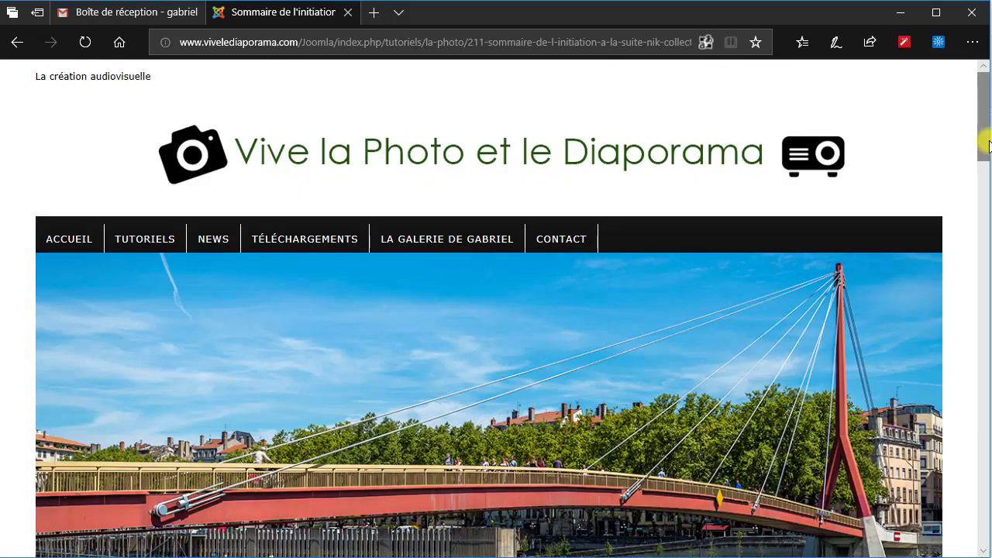
{"action": "left_click_drag", "start_coordinate": [987, 147], "coordinate": [979, 296]}
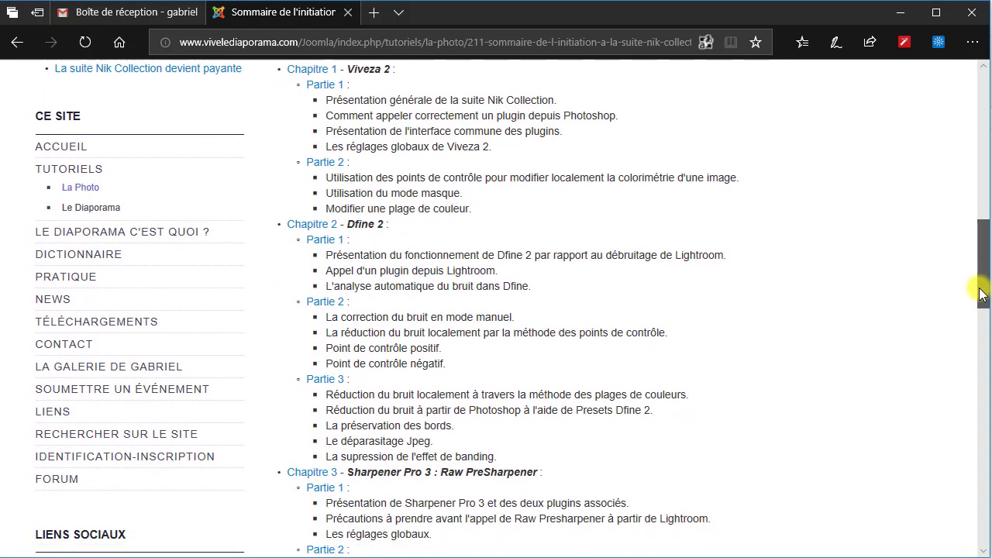
{"action": "left_click", "coordinate": [323, 242]}
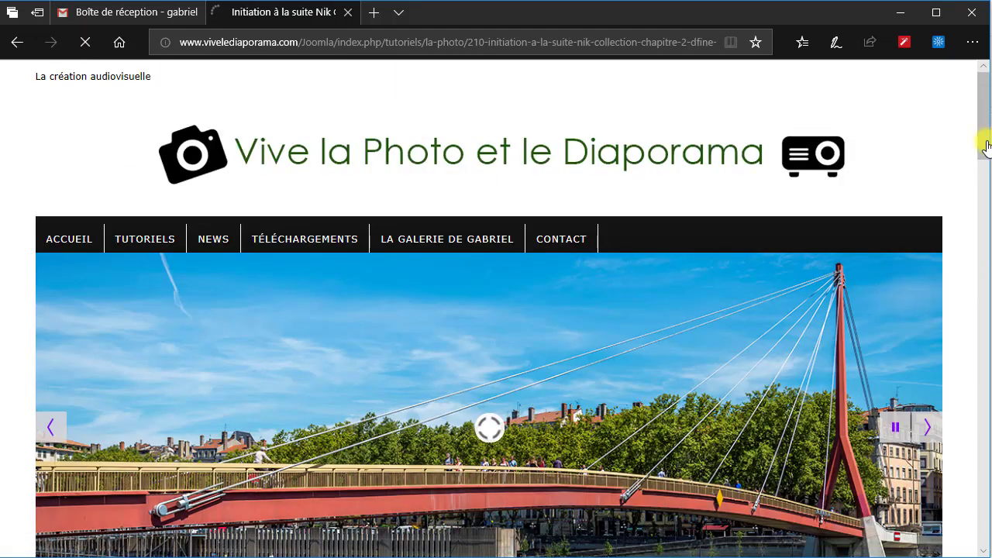
{"action": "left_click_drag", "start_coordinate": [984, 145], "coordinate": [981, 153]}
{"action": "left_click", "coordinate": [984, 158]}
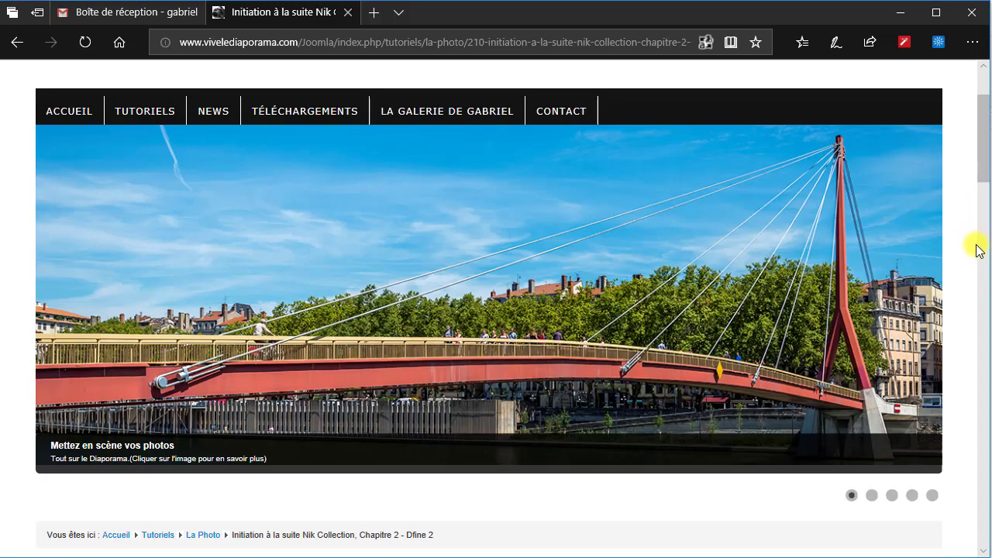
{"action": "left_click_drag", "start_coordinate": [984, 170], "coordinate": [982, 225]}
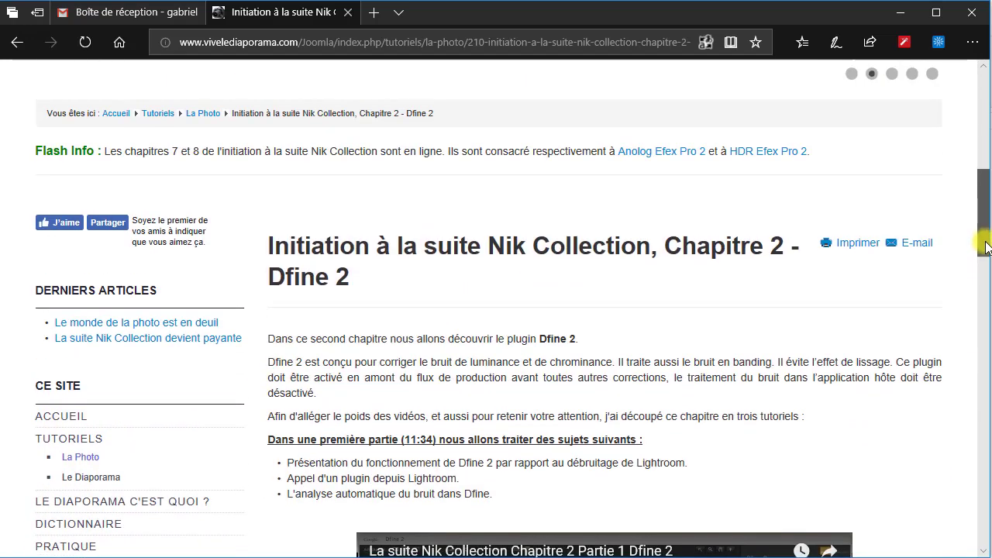
Step: Open the Le Diaporama section of the tutorials and view the list of PTE 8 initiation chapters
{"action": "left_click", "coordinate": [106, 481]}
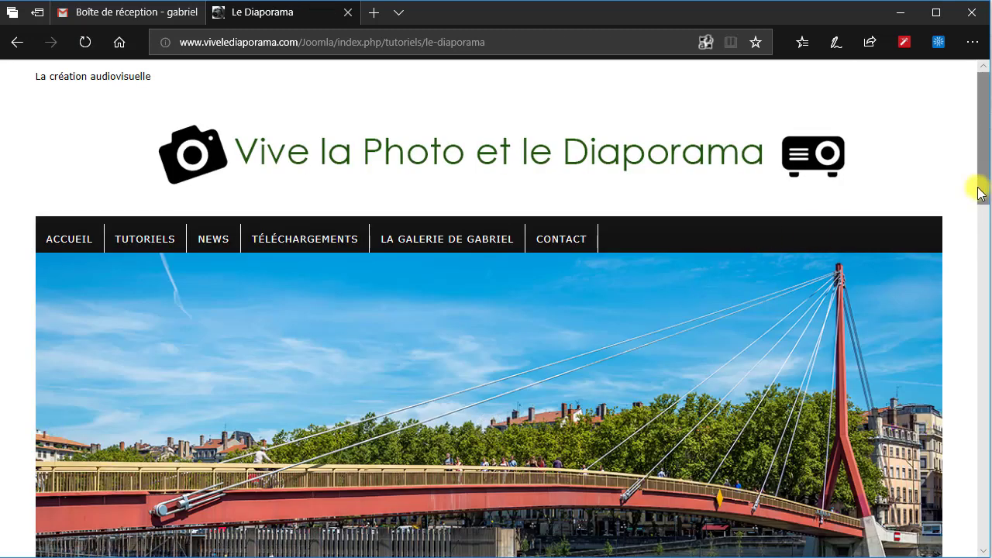
{"action": "left_click_drag", "start_coordinate": [979, 192], "coordinate": [977, 388]}
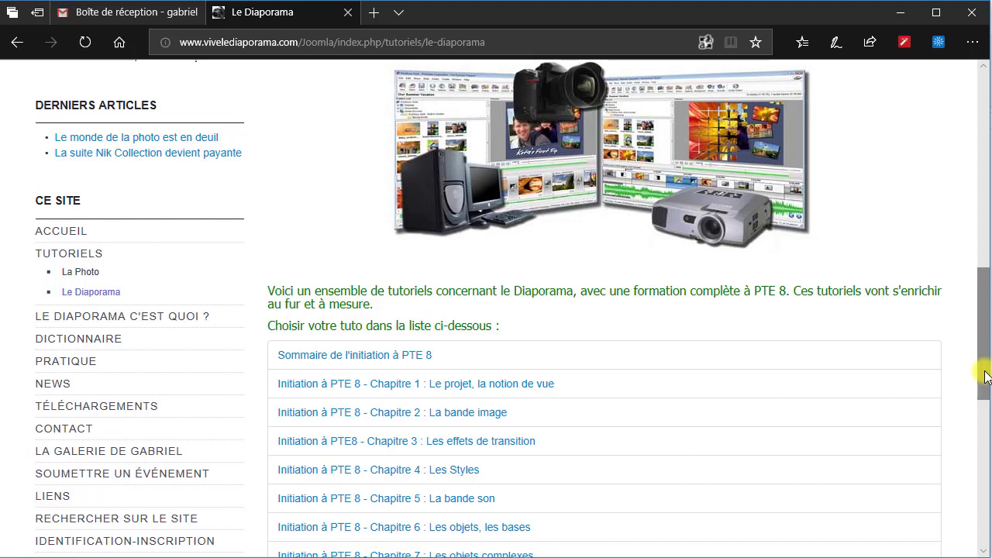
{"action": "left_click_drag", "start_coordinate": [984, 377], "coordinate": [984, 390]}
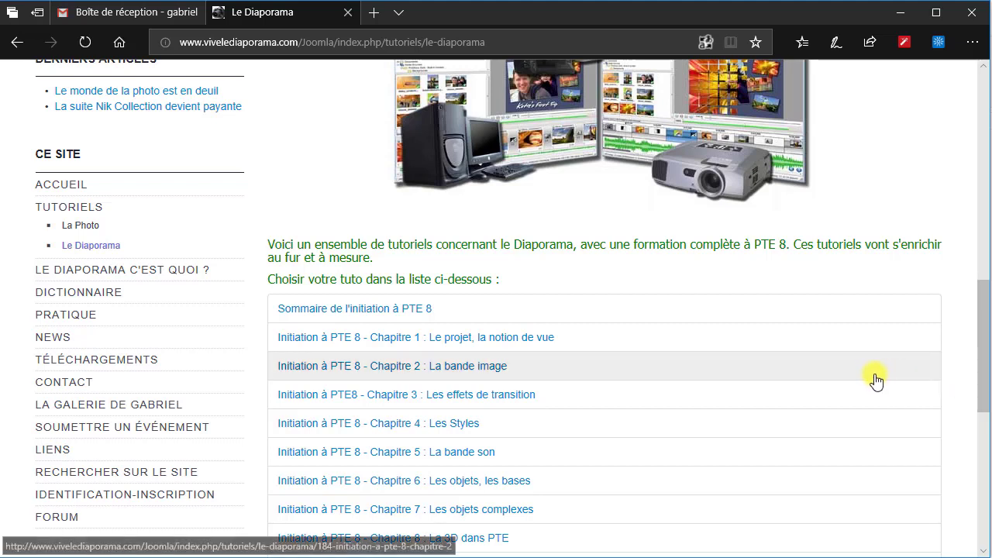
Step: Read the definition in "Le diaporama c'est quoi ?" and its subpage "Le matériel pour l'image"
{"action": "left_click", "coordinate": [164, 276]}
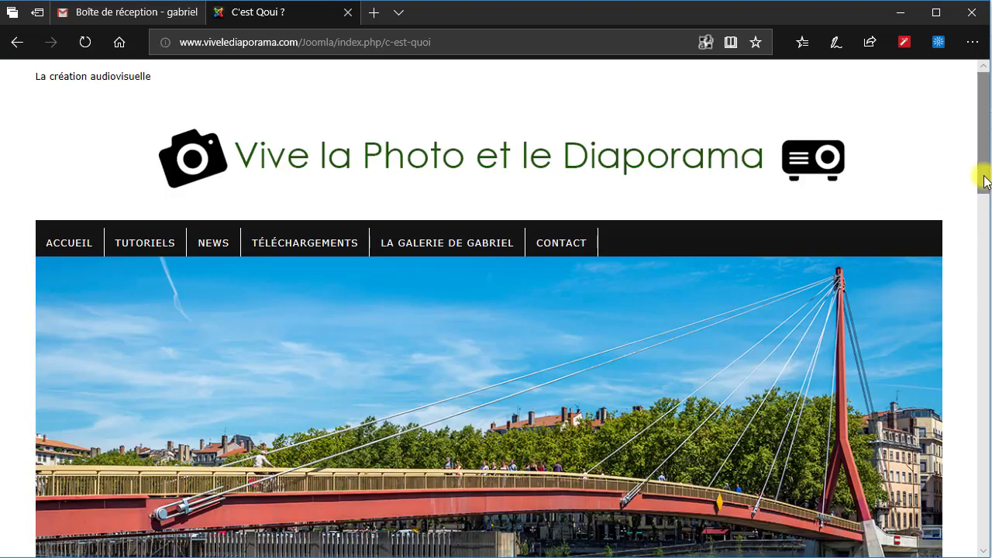
{"action": "left_click_drag", "start_coordinate": [984, 181], "coordinate": [972, 392]}
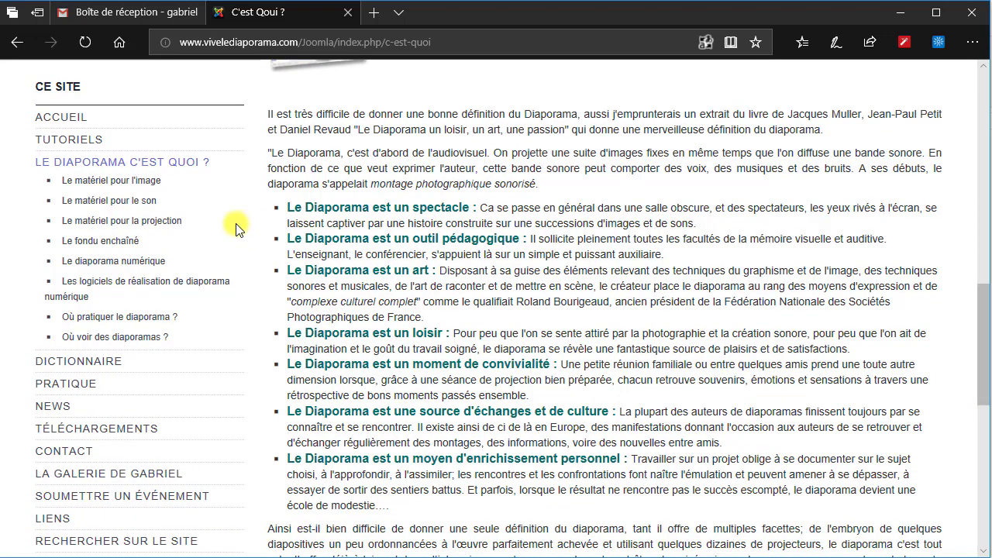
{"action": "left_click", "coordinate": [140, 184]}
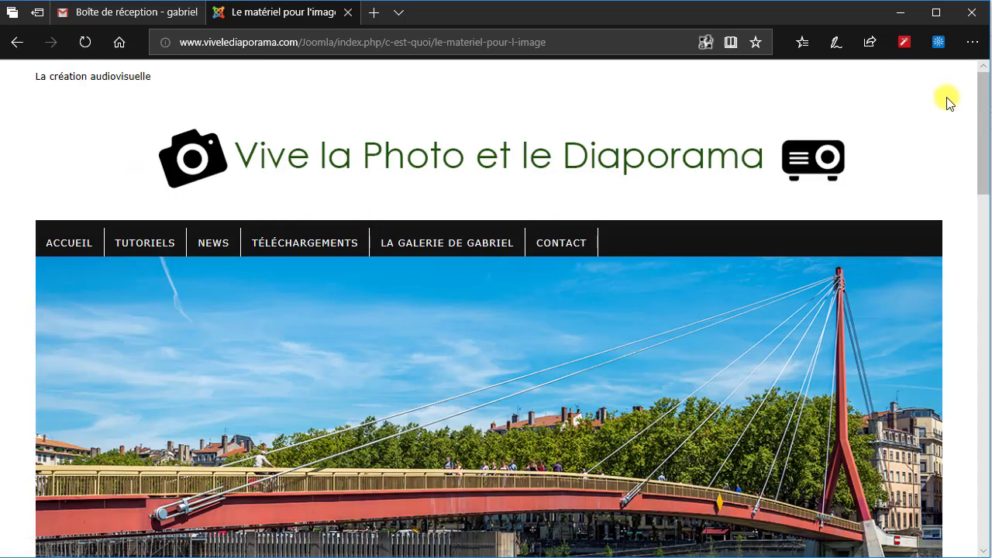
{"action": "left_click_drag", "start_coordinate": [982, 141], "coordinate": [970, 321]}
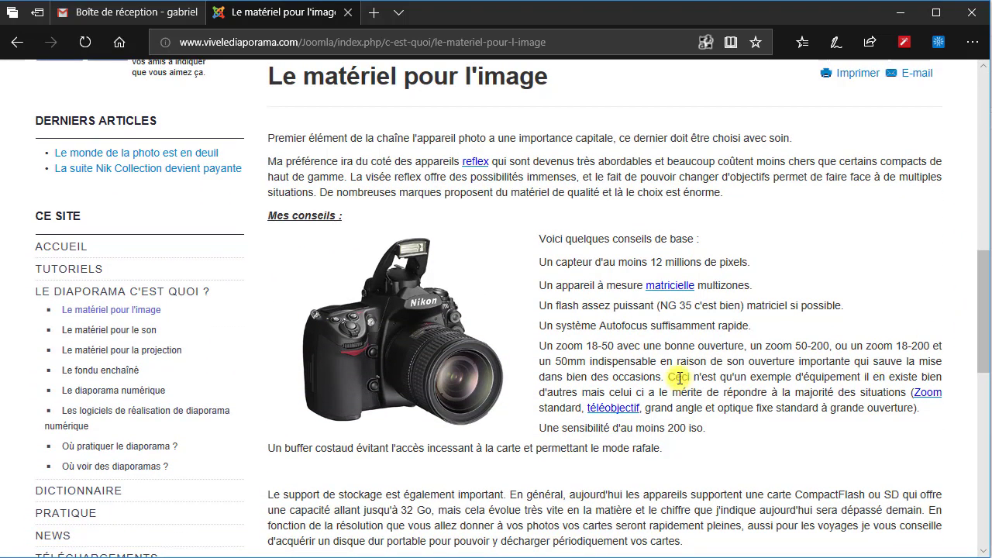
Step: Read the equipment subpages "Le matériel pour le son" and "Le matériel pour la projection"
{"action": "left_click", "coordinate": [116, 333]}
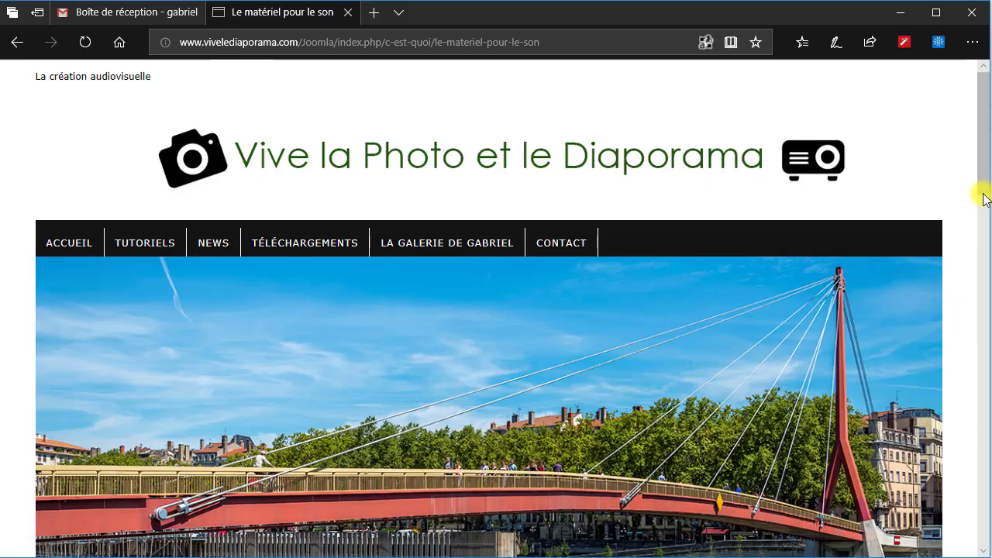
{"action": "left_click_drag", "start_coordinate": [980, 195], "coordinate": [969, 367]}
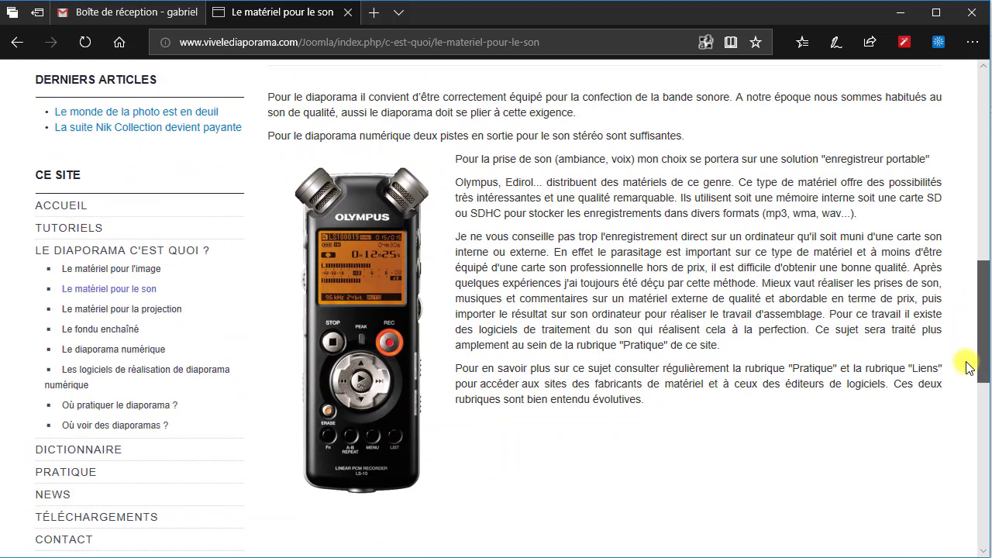
{"action": "left_click", "coordinate": [144, 313]}
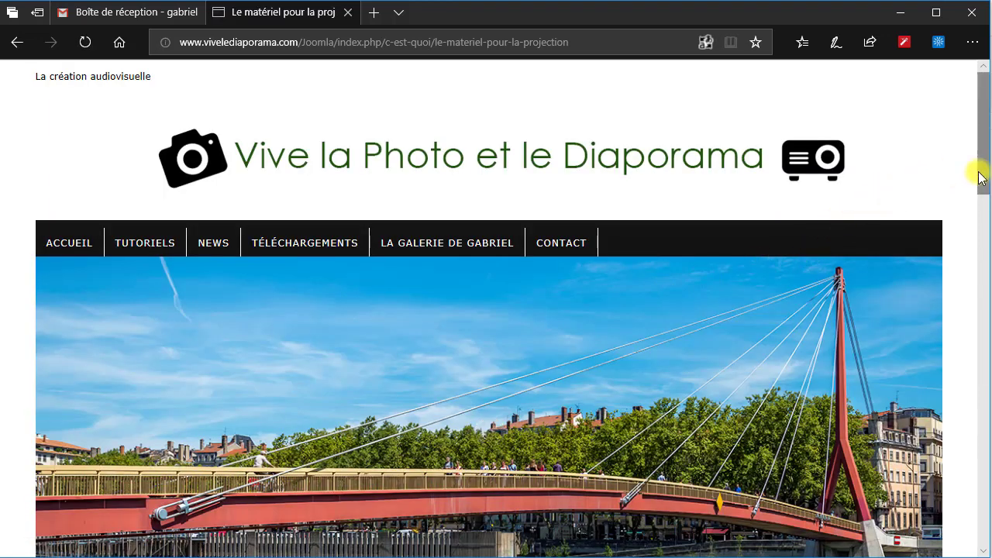
{"action": "left_click_drag", "start_coordinate": [978, 177], "coordinate": [976, 387]}
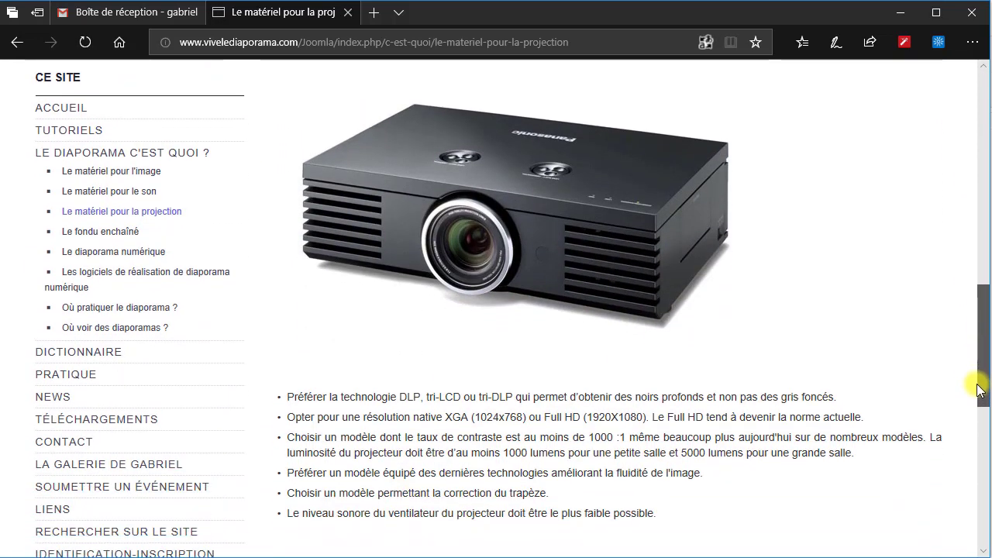
Step: Read the subpages "Le fondu enchaîné" and "Le diaporama numérique"
{"action": "left_click", "coordinate": [116, 238]}
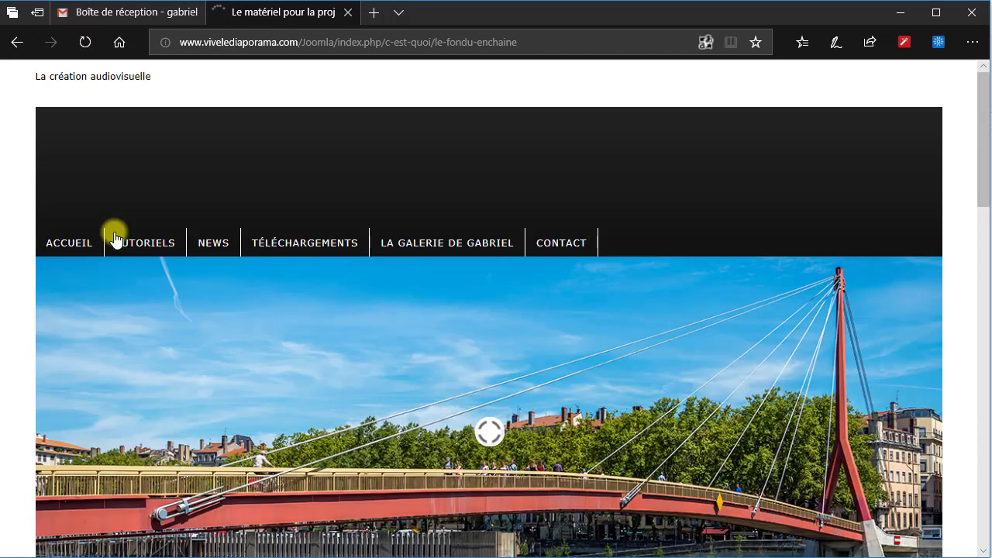
{"action": "left_click_drag", "start_coordinate": [982, 177], "coordinate": [981, 400]}
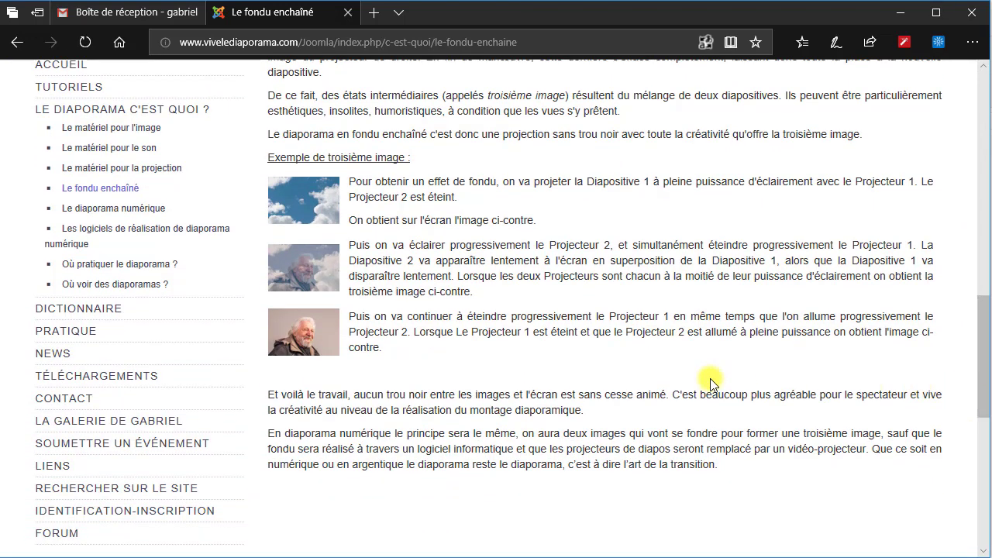
{"action": "left_click", "coordinate": [148, 208]}
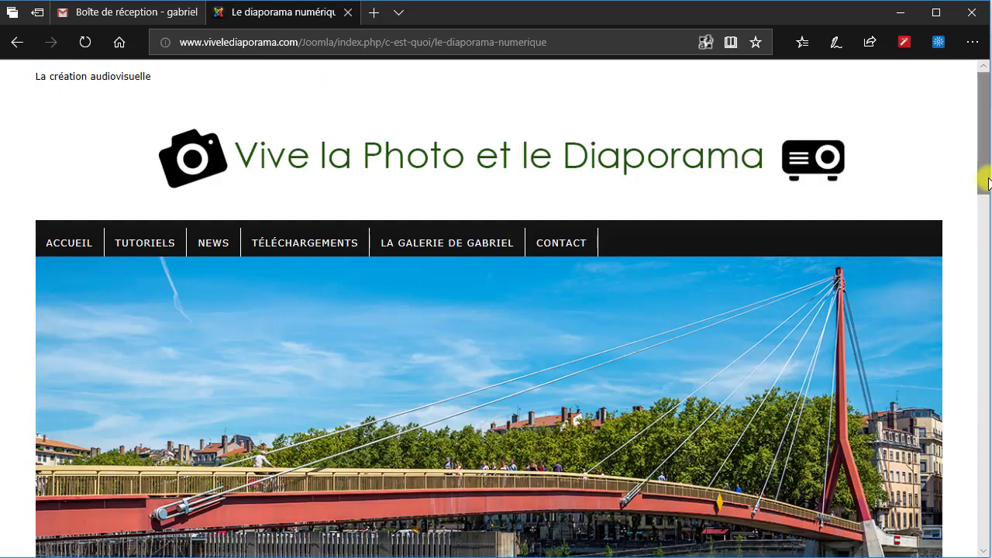
{"action": "left_click_drag", "start_coordinate": [989, 183], "coordinate": [987, 384]}
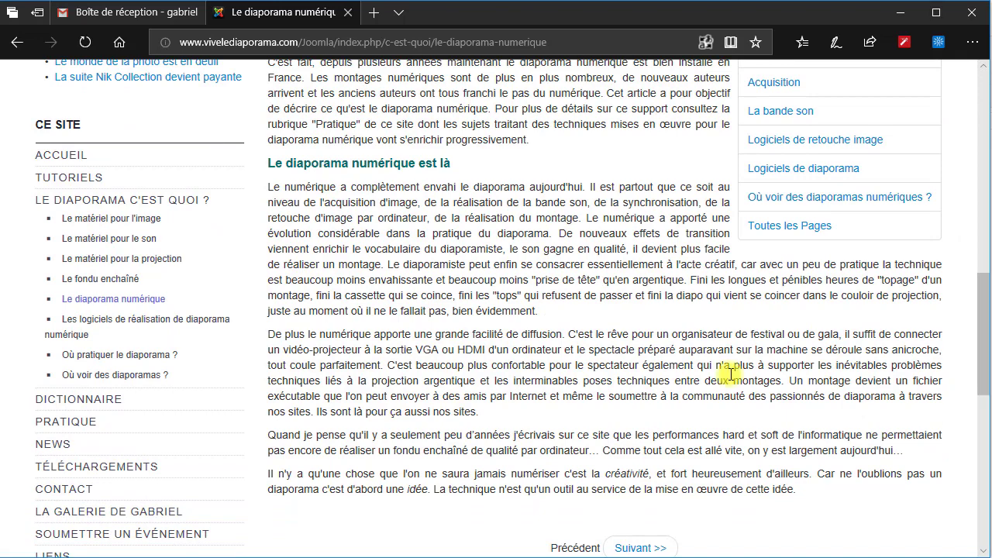
Step: Open the subpage "Les logiciels de réalisation de diaporama numérique" and view the slideshow programs it presents
{"action": "left_click", "coordinate": [129, 324]}
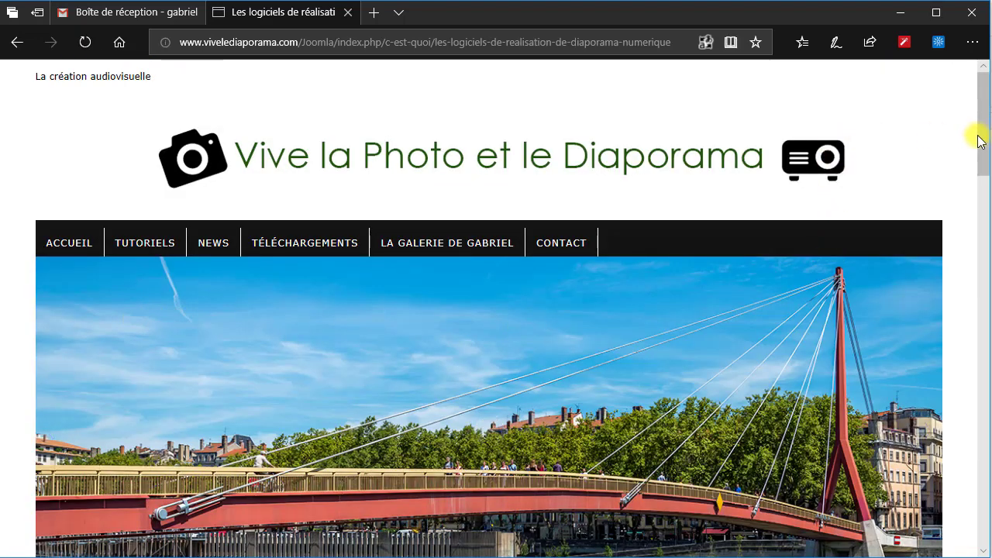
{"action": "left_click_drag", "start_coordinate": [982, 151], "coordinate": [967, 332]}
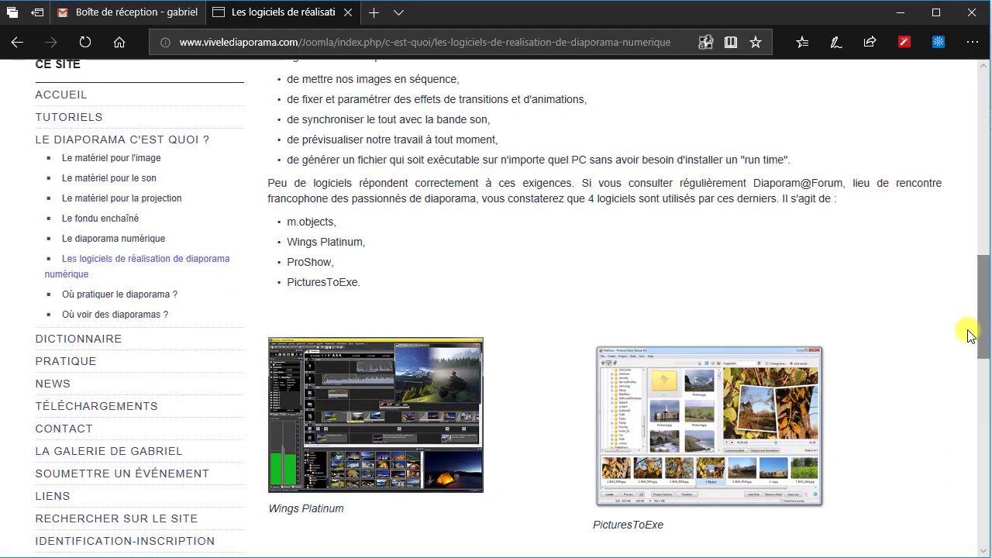
Step: Open the subpage "Où pratiquer le diaporama ?" and read its advice down to the end
{"action": "left_click", "coordinate": [147, 298]}
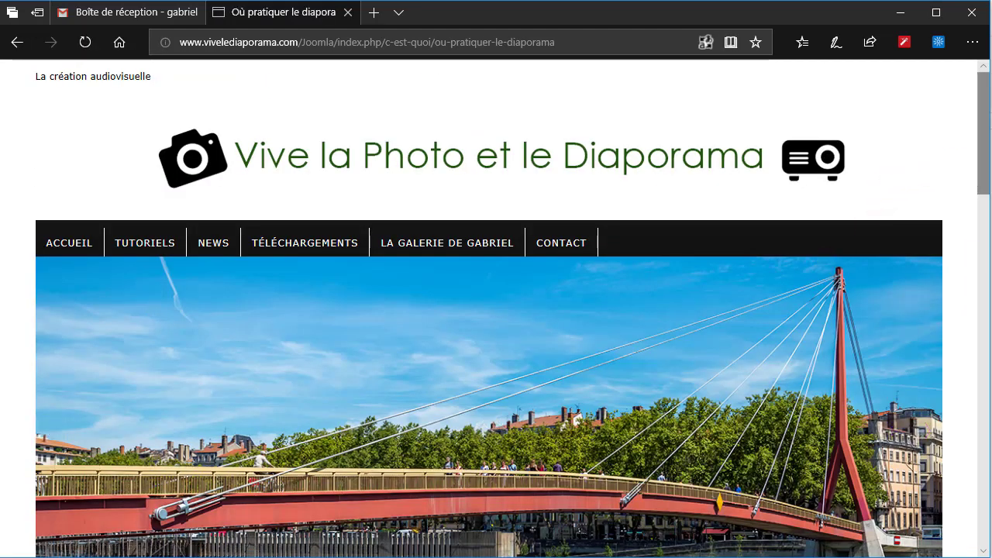
{"action": "left_click_drag", "start_coordinate": [980, 175], "coordinate": [974, 350]}
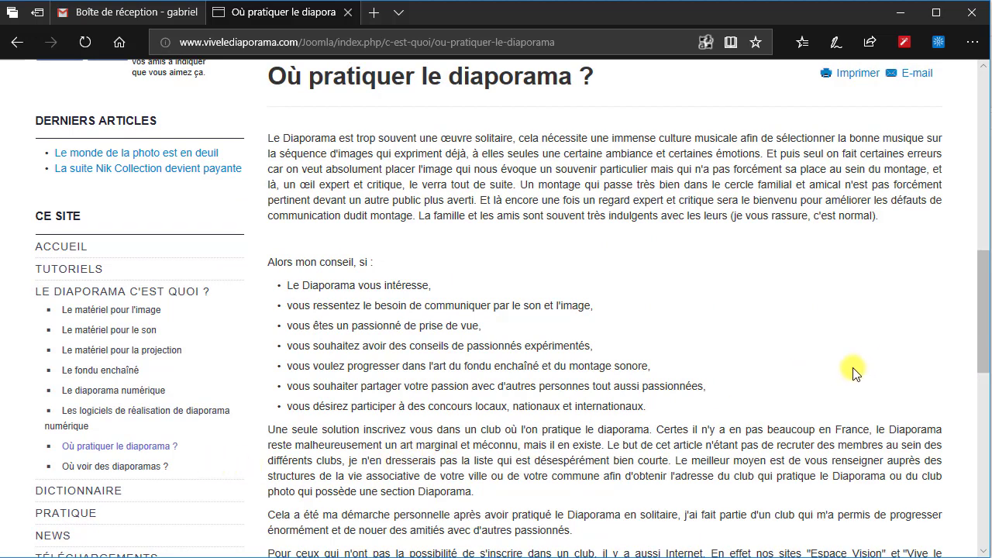
{"action": "left_click_drag", "start_coordinate": [977, 338], "coordinate": [982, 388]}
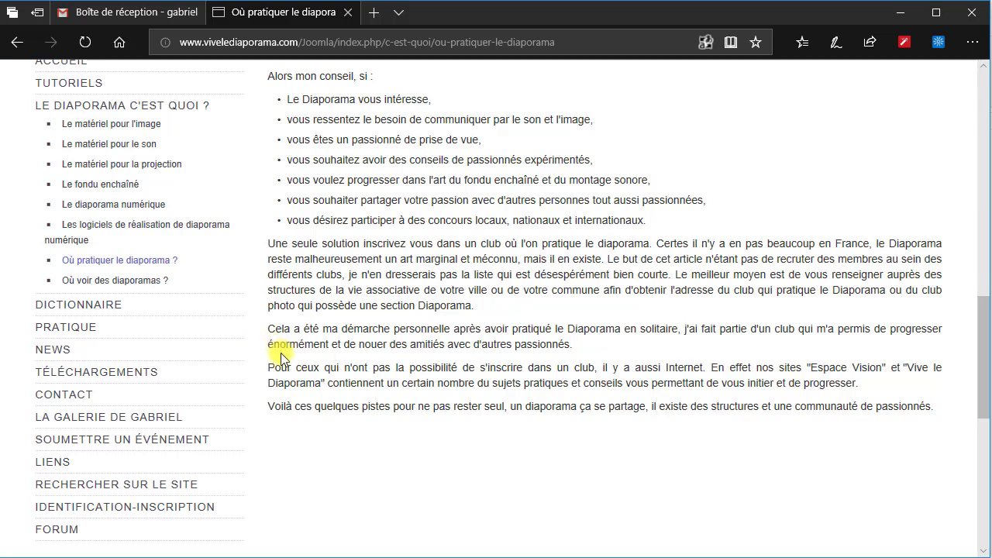
Step: Open the dictionary and read the entry "M ---- Comme Mesure matricielle" and the "Autofocus" definition it links to
{"action": "left_click", "coordinate": [105, 311]}
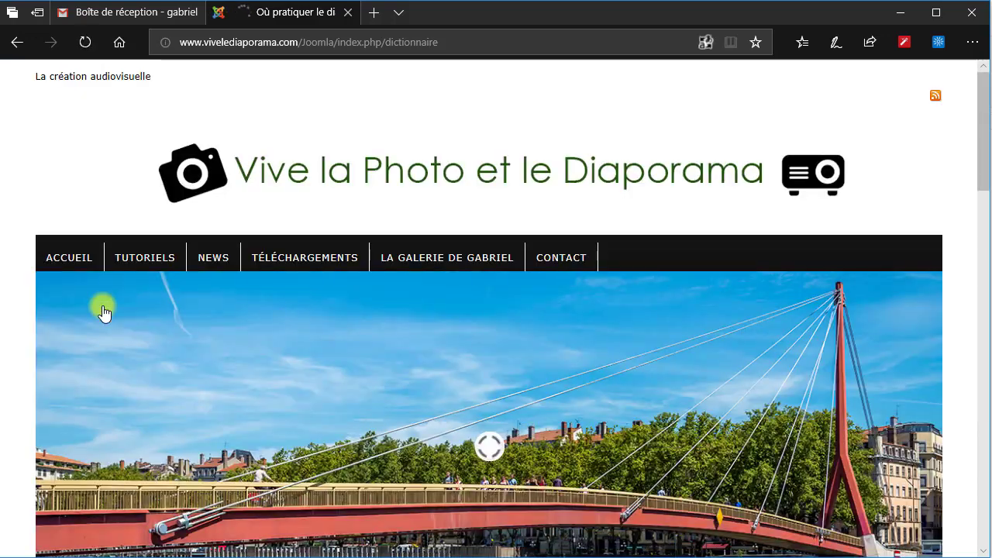
{"action": "left_click_drag", "start_coordinate": [983, 182], "coordinate": [968, 455]}
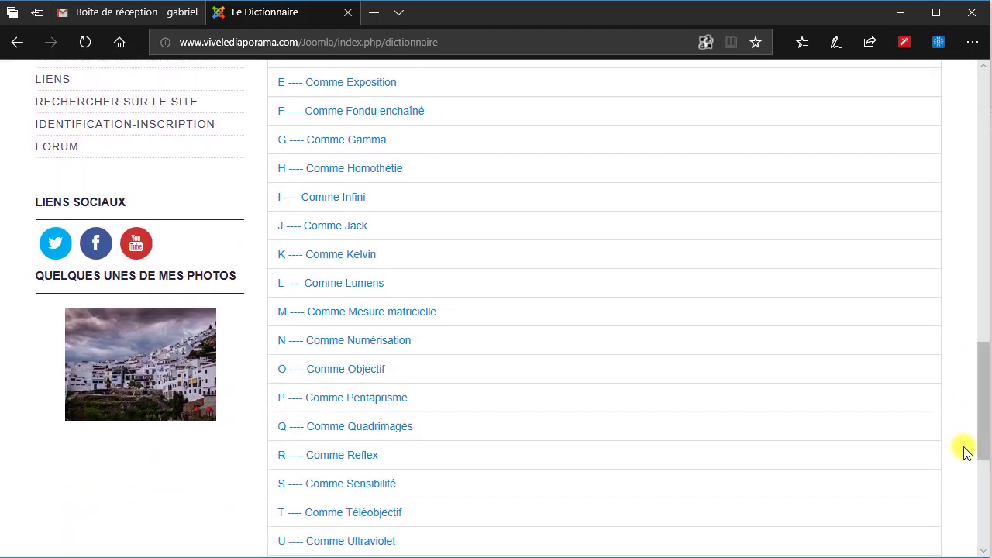
{"action": "left_click", "coordinate": [409, 317]}
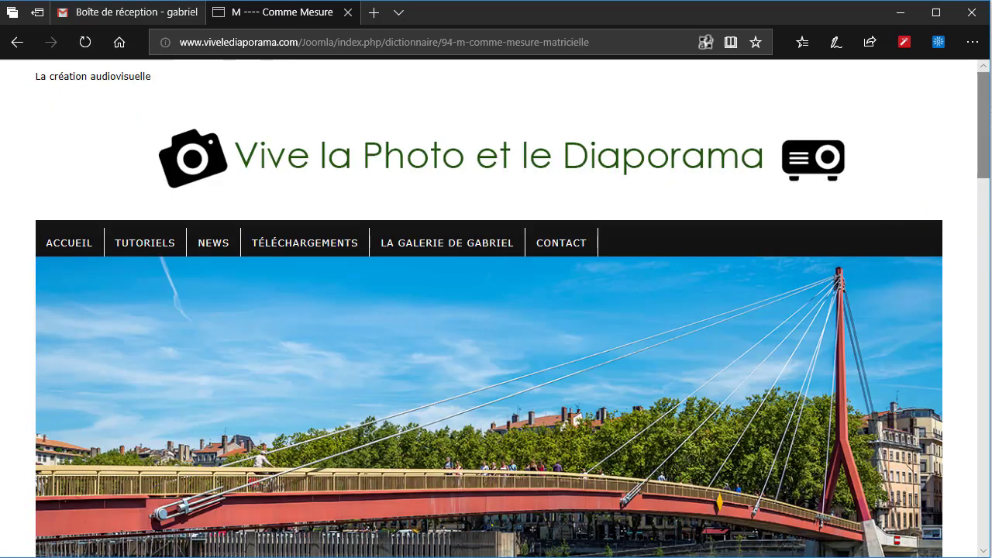
{"action": "left_click_drag", "start_coordinate": [980, 142], "coordinate": [976, 281]}
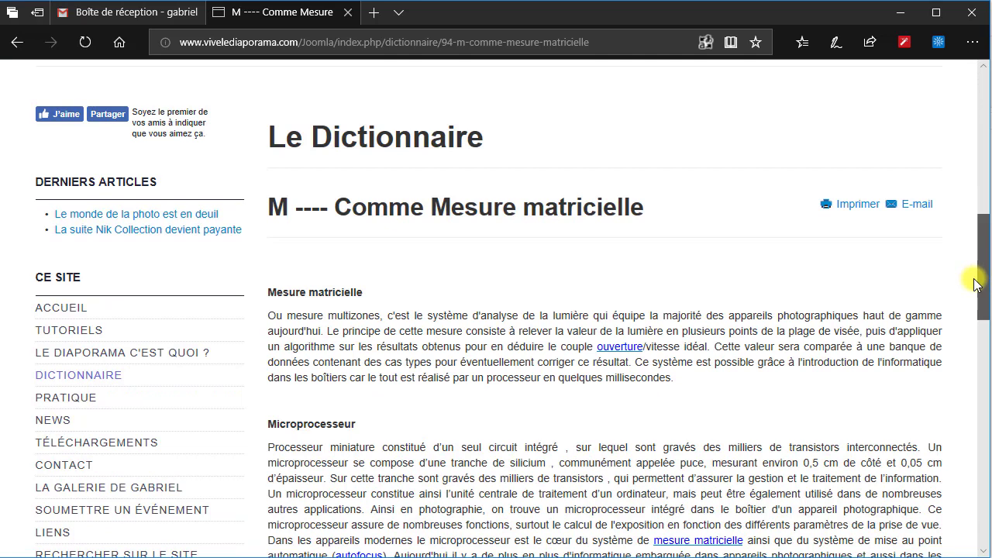
{"action": "left_click_drag", "start_coordinate": [975, 280], "coordinate": [984, 311]}
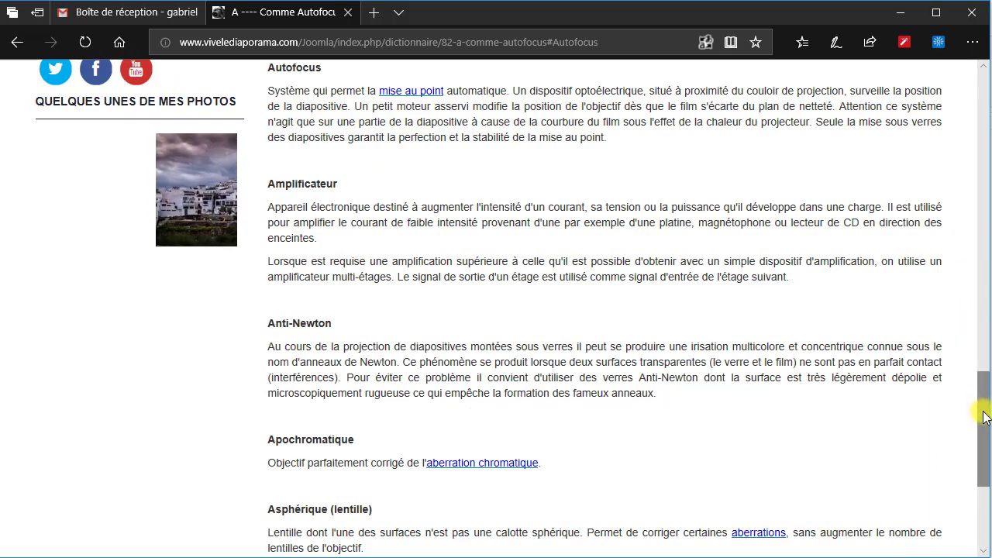
{"action": "left_click_drag", "start_coordinate": [983, 417], "coordinate": [987, 295]}
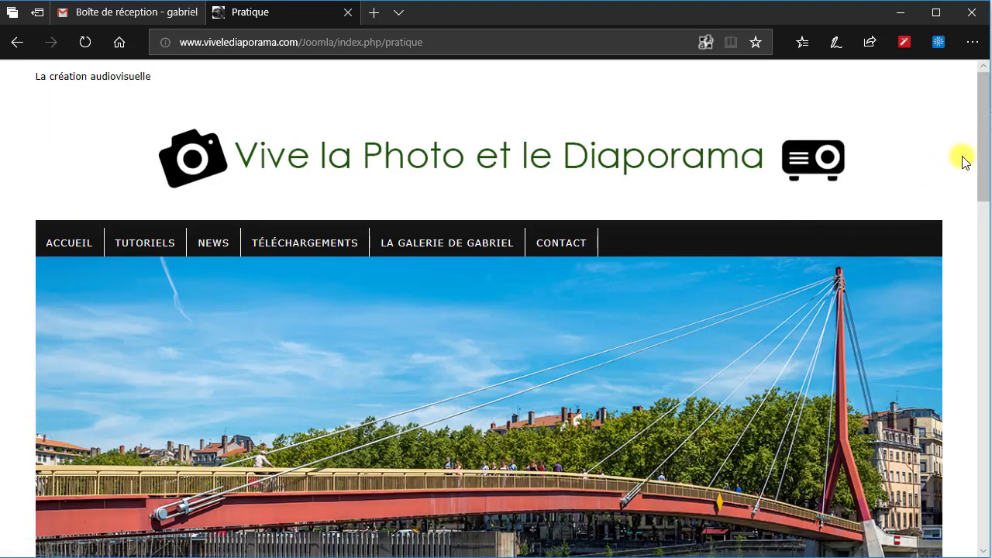
Step: View the Pratique section and its subpages L'image, Le son, Elaboration d'un diaporama and La Projection
{"action": "left_click_drag", "start_coordinate": [984, 170], "coordinate": [974, 364]}
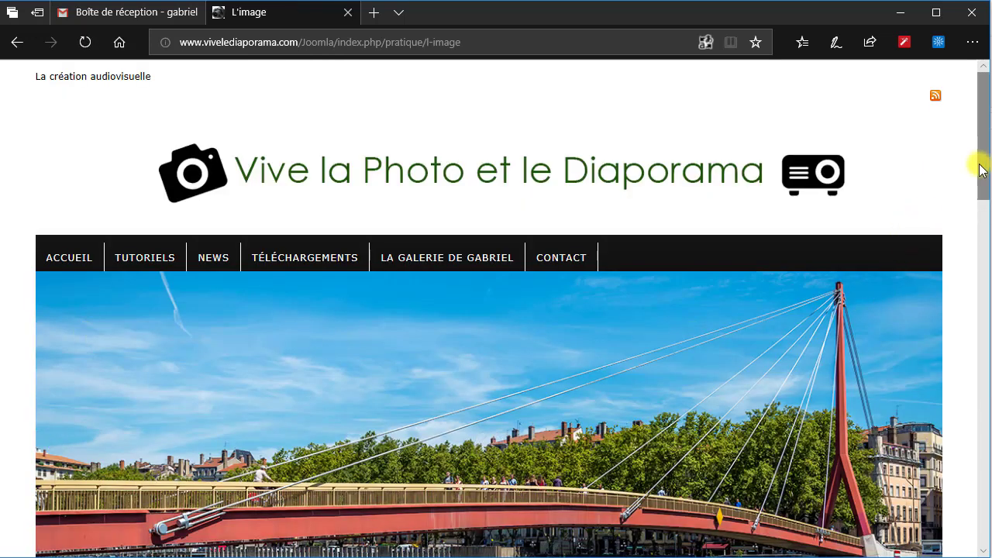
{"action": "left_click_drag", "start_coordinate": [980, 171], "coordinate": [979, 354]}
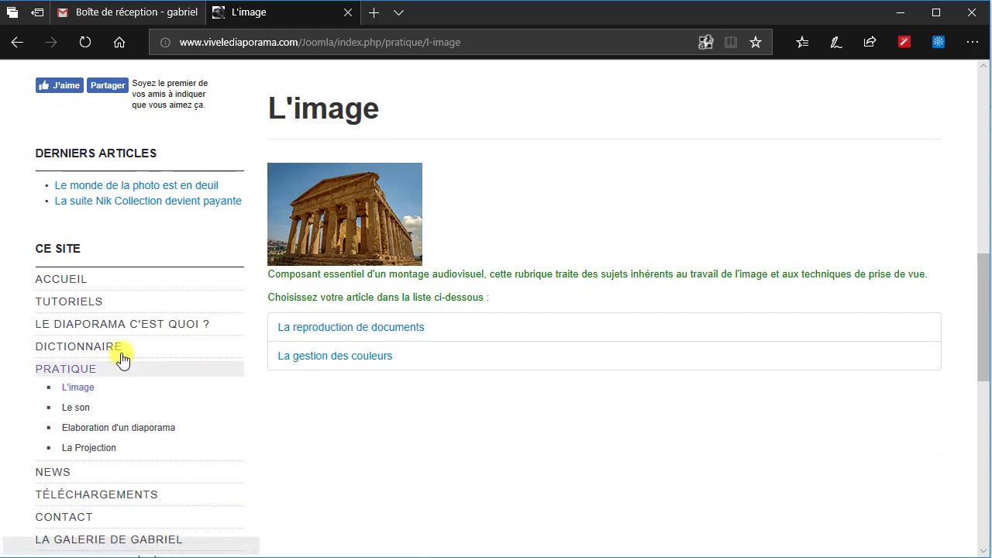
{"action": "left_click", "coordinate": [75, 409]}
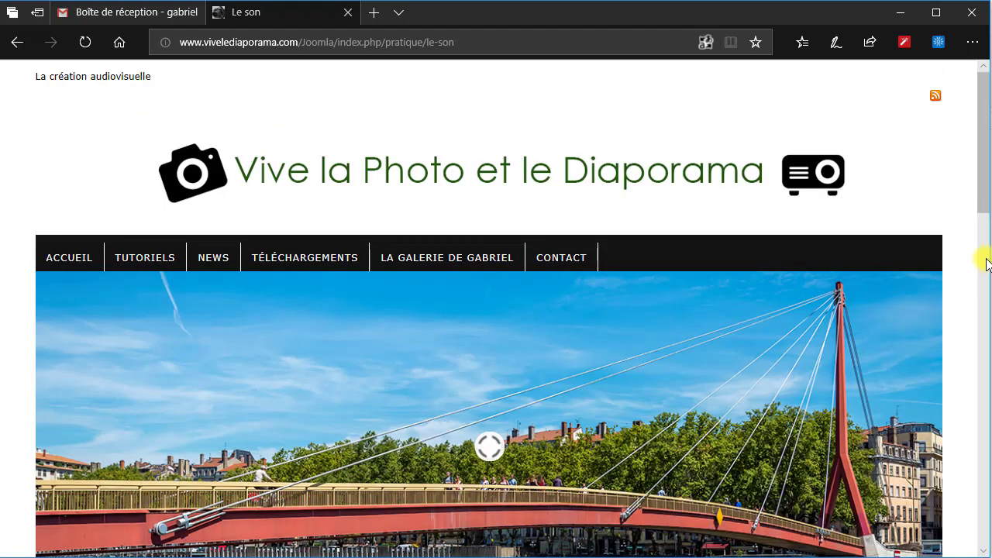
{"action": "left_click_drag", "start_coordinate": [982, 195], "coordinate": [975, 380]}
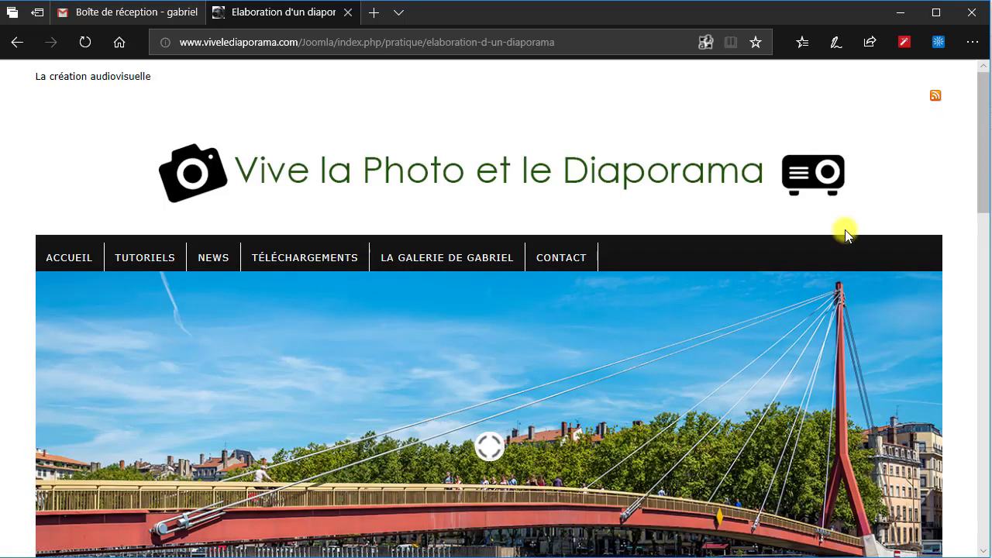
{"action": "left_click_drag", "start_coordinate": [986, 198], "coordinate": [975, 411]}
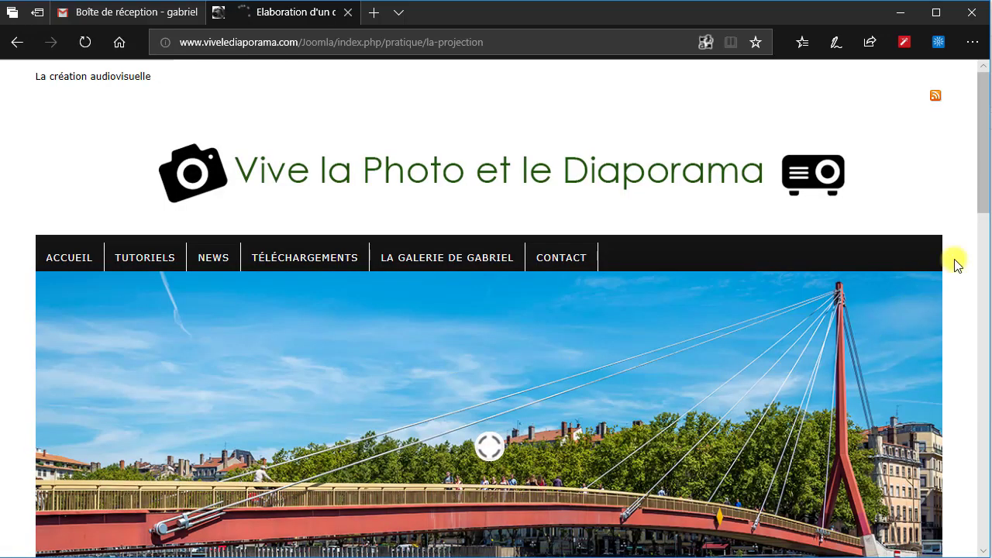
{"action": "left_click_drag", "start_coordinate": [985, 177], "coordinate": [976, 408]}
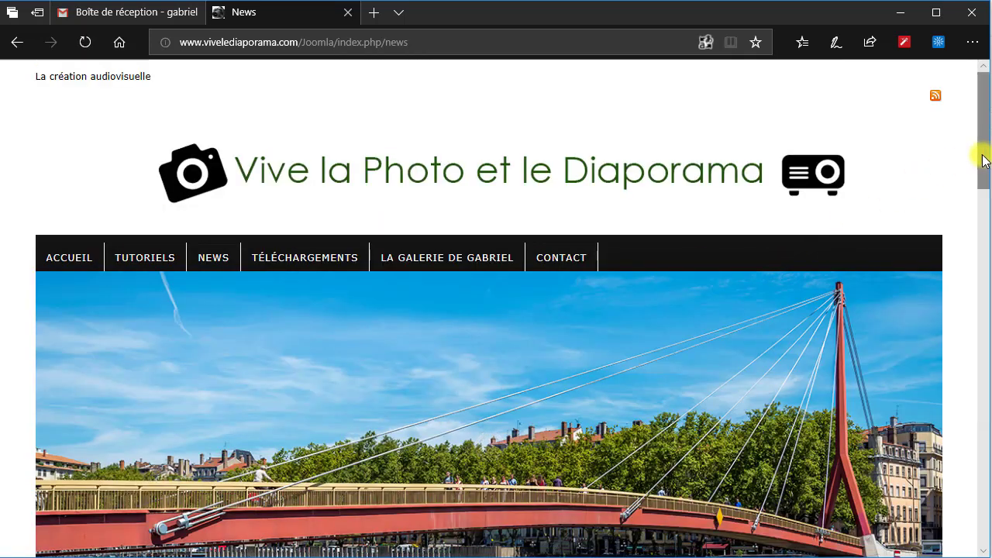
Step: Read the lead article on the News page and look over the list of older articles below it
{"action": "left_click_drag", "start_coordinate": [982, 164], "coordinate": [983, 443]}
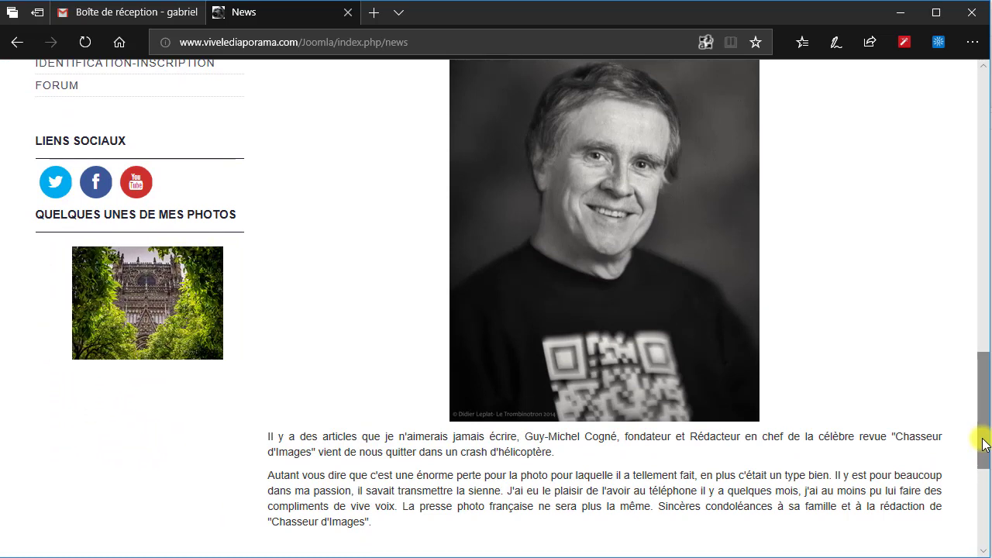
{"action": "left_click_drag", "start_coordinate": [984, 443], "coordinate": [984, 487]}
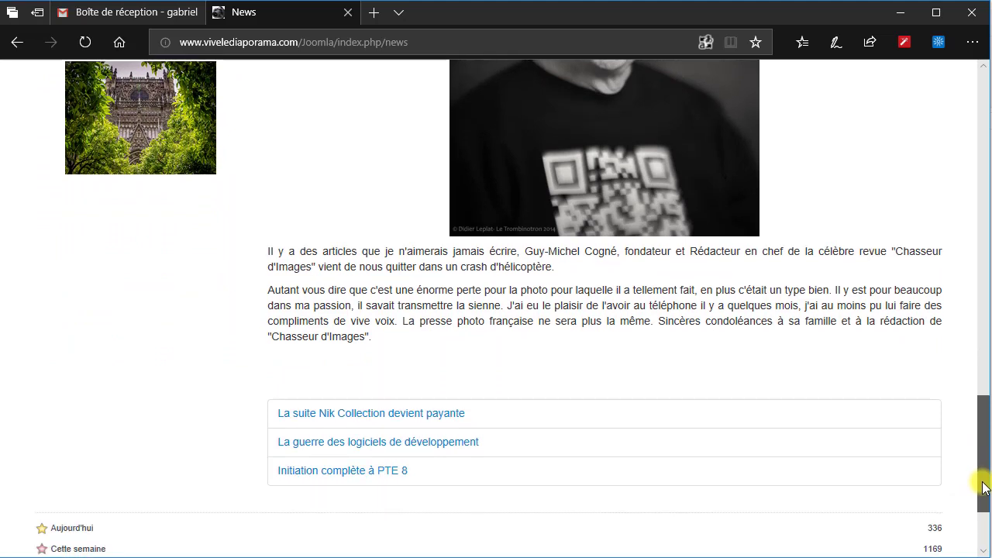
{"action": "left_click_drag", "start_coordinate": [984, 486], "coordinate": [983, 382]}
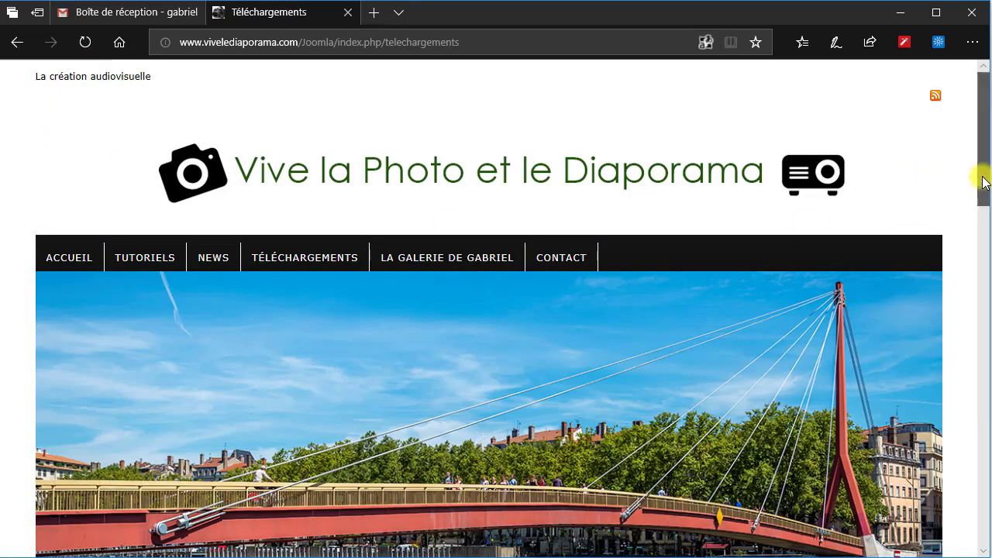
Step: Browse the list of downloadable diaporamas, and start and cancel the download of "Couleurs Automne"
{"action": "left_click_drag", "start_coordinate": [983, 182], "coordinate": [984, 449]}
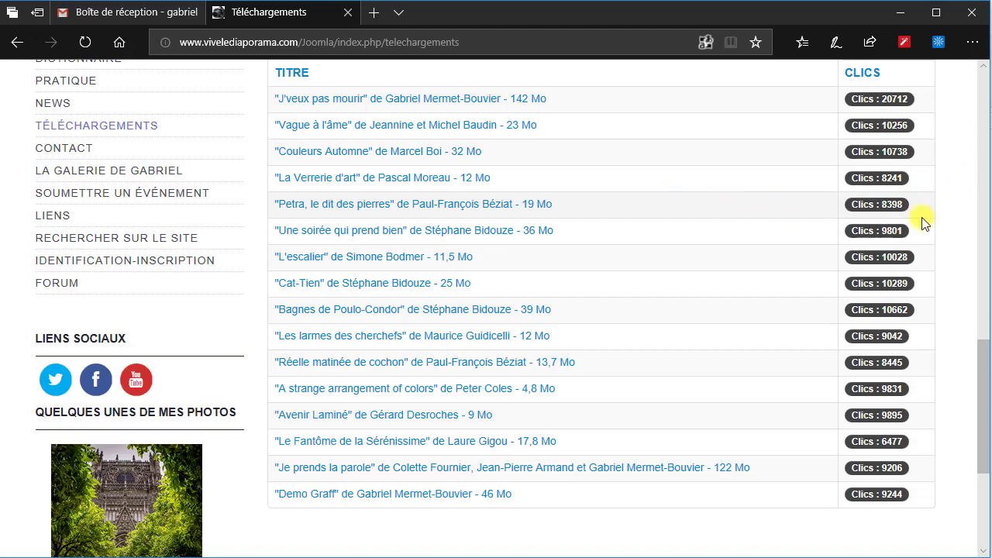
{"action": "scroll", "coordinate": [985, 379], "scroll_direction": "up", "scroll_amount": 1}
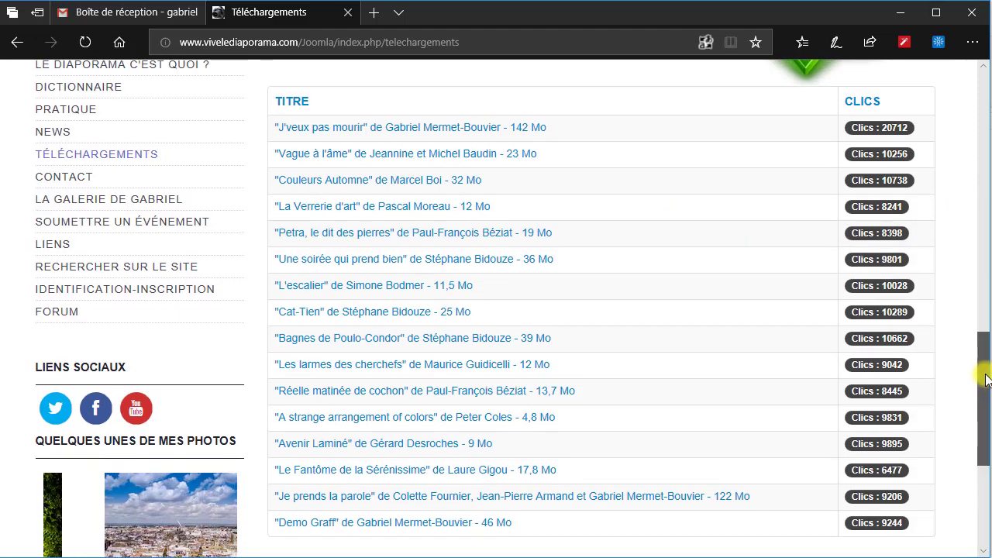
{"action": "scroll", "coordinate": [985, 380], "scroll_direction": "down", "scroll_amount": 1}
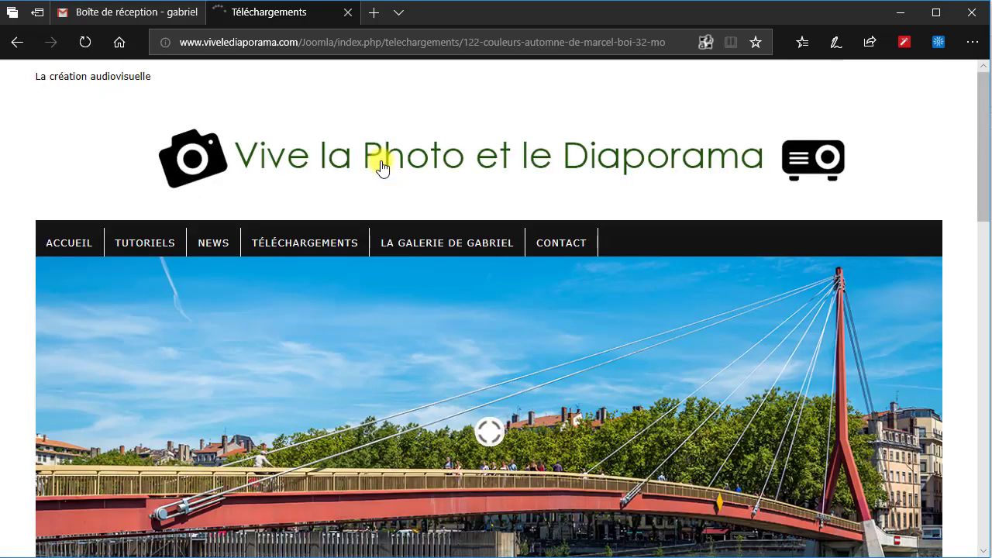
{"action": "left_click_drag", "start_coordinate": [986, 130], "coordinate": [985, 310]}
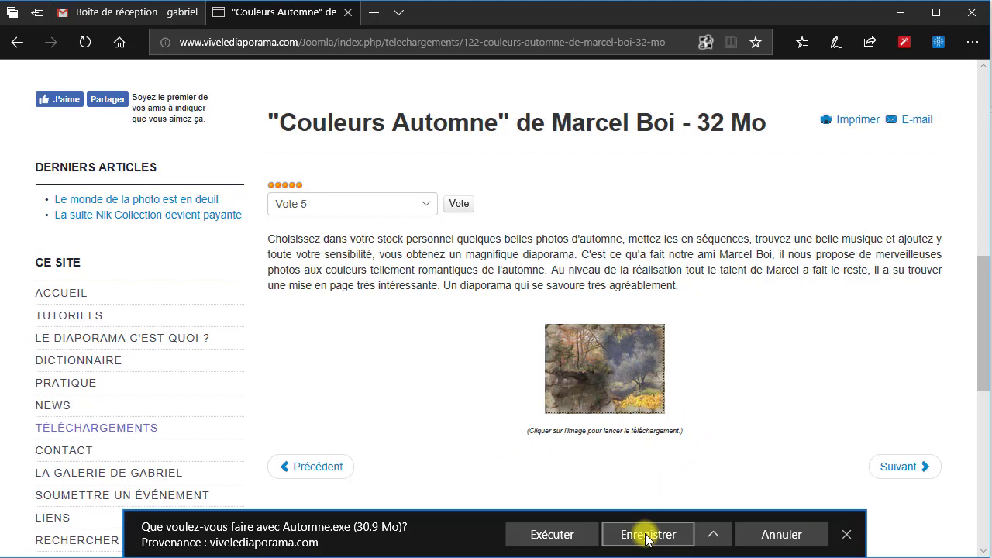
{"action": "left_click", "coordinate": [769, 534]}
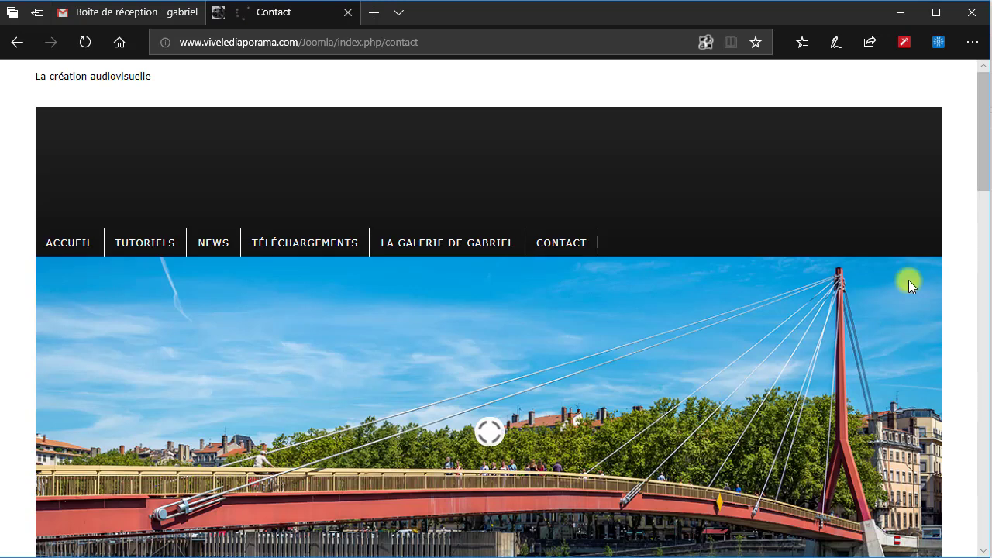
Step: View the site's contact page with its e-mail form
{"action": "left_click_drag", "start_coordinate": [982, 170], "coordinate": [987, 393]}
{"action": "left_click_drag", "start_coordinate": [985, 425], "coordinate": [984, 447]}
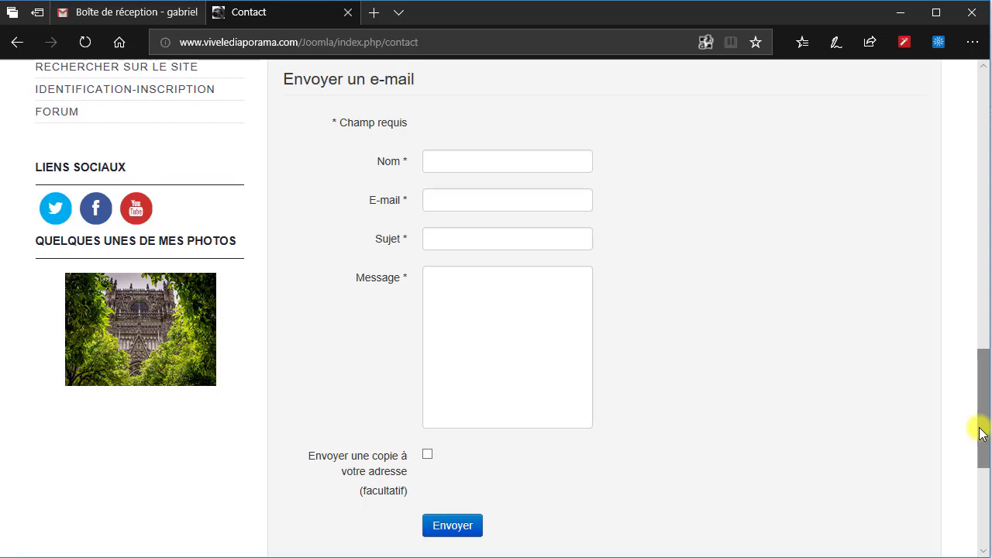
{"action": "left_click_drag", "start_coordinate": [980, 432], "coordinate": [981, 357]}
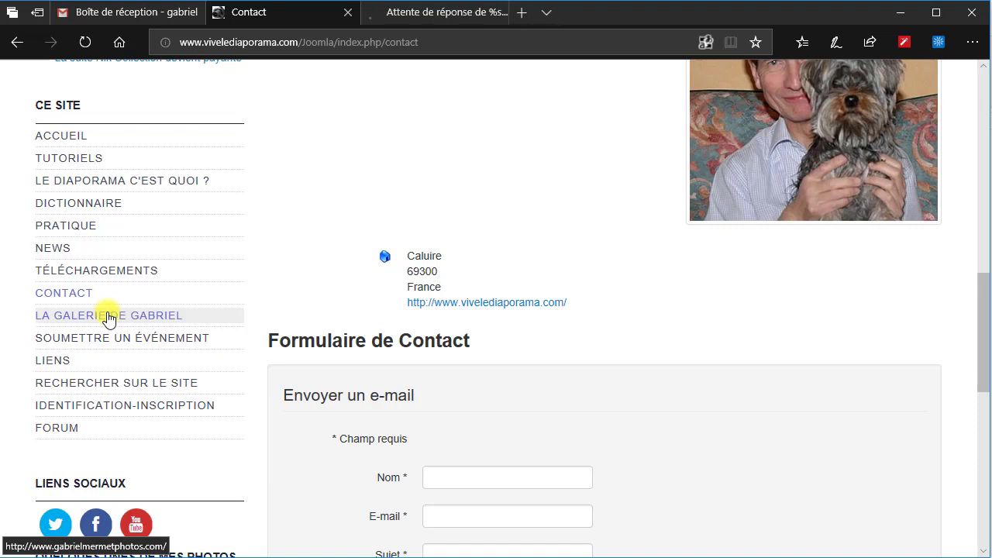
Step: Open the site author's photo gallery and browse its albums
{"action": "left_click", "coordinate": [108, 316]}
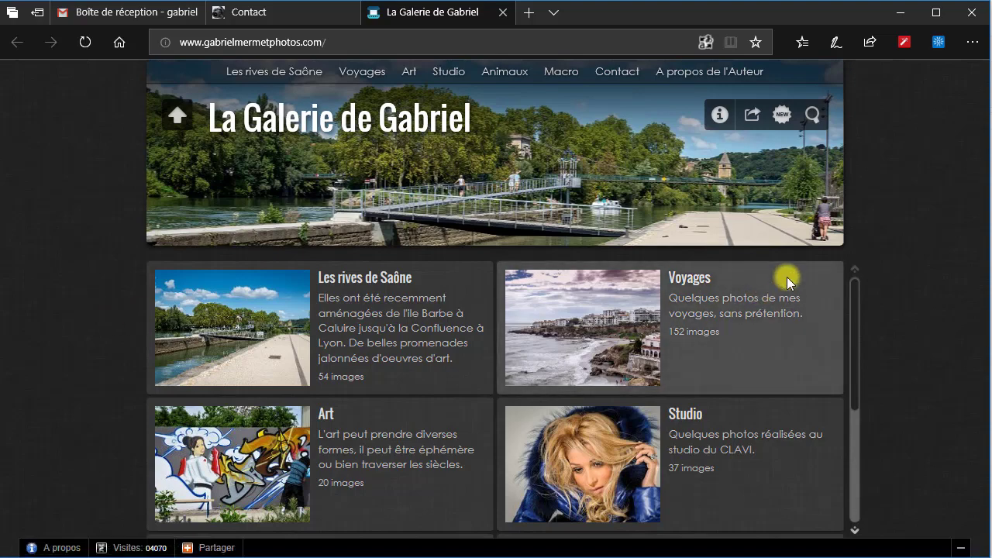
{"action": "scroll", "coordinate": [634, 335], "scroll_direction": "down", "scroll_amount": 1}
{"action": "scroll", "coordinate": [634, 338], "scroll_direction": "down", "scroll_amount": 3}
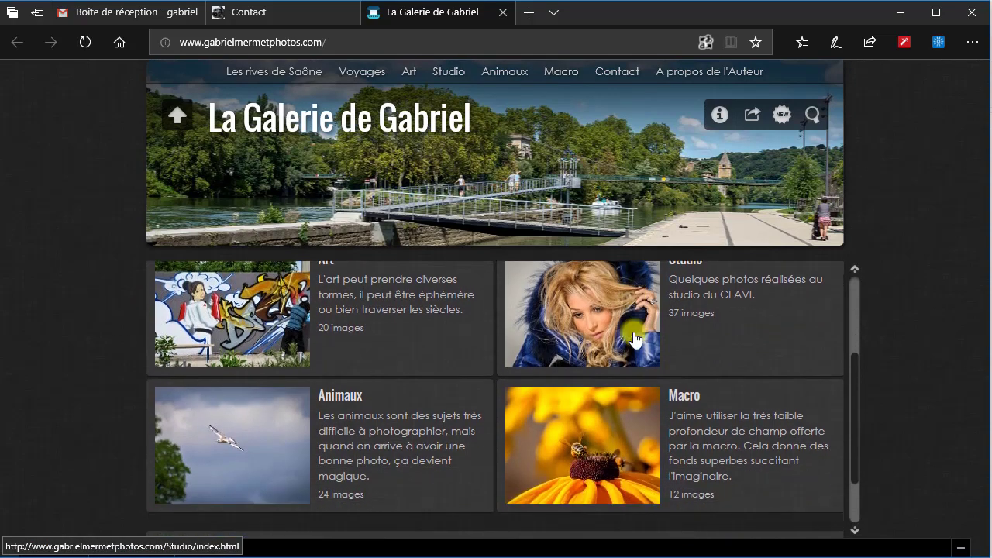
{"action": "scroll", "coordinate": [634, 338], "scroll_direction": "up", "scroll_amount": 4}
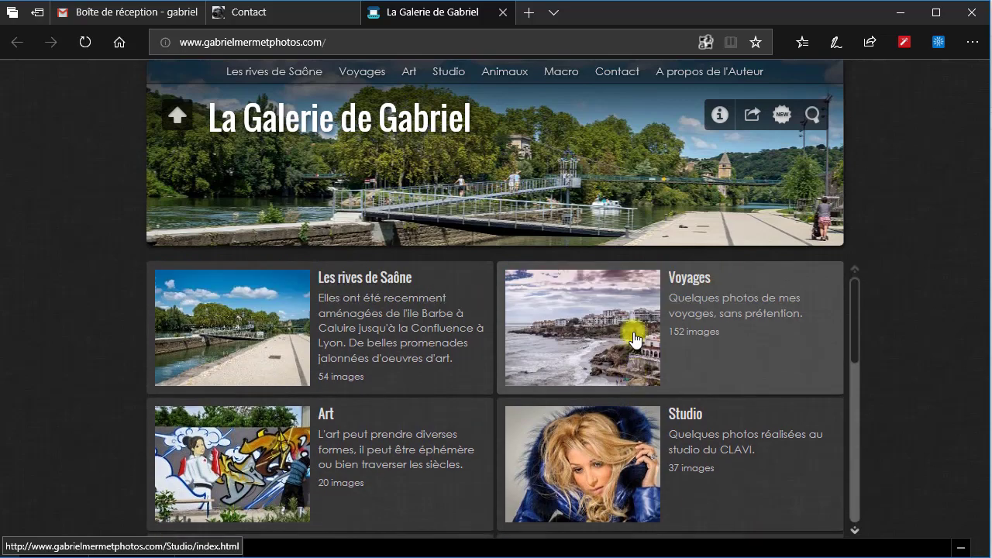
Step: Open the "Les rives de Saône" album and browse its photo thumbnails
{"action": "left_click", "coordinate": [273, 333]}
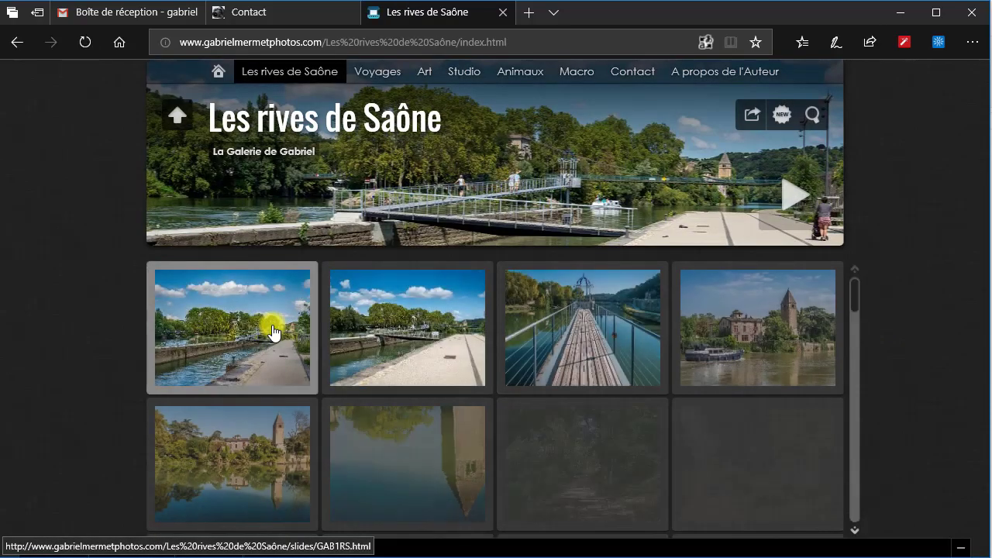
{"action": "scroll", "coordinate": [385, 332], "scroll_direction": "down", "scroll_amount": 3}
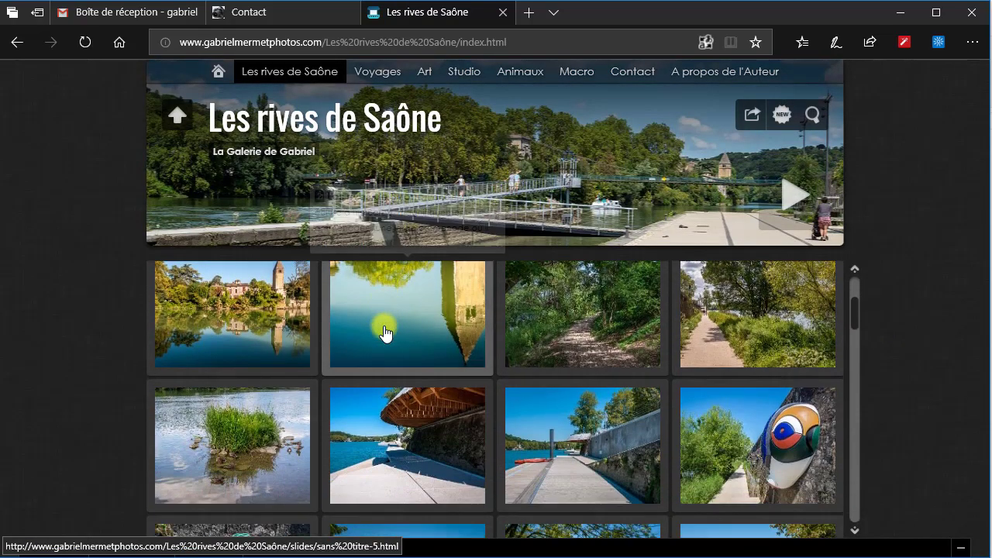
{"action": "scroll", "coordinate": [385, 331], "scroll_direction": "up", "scroll_amount": 3}
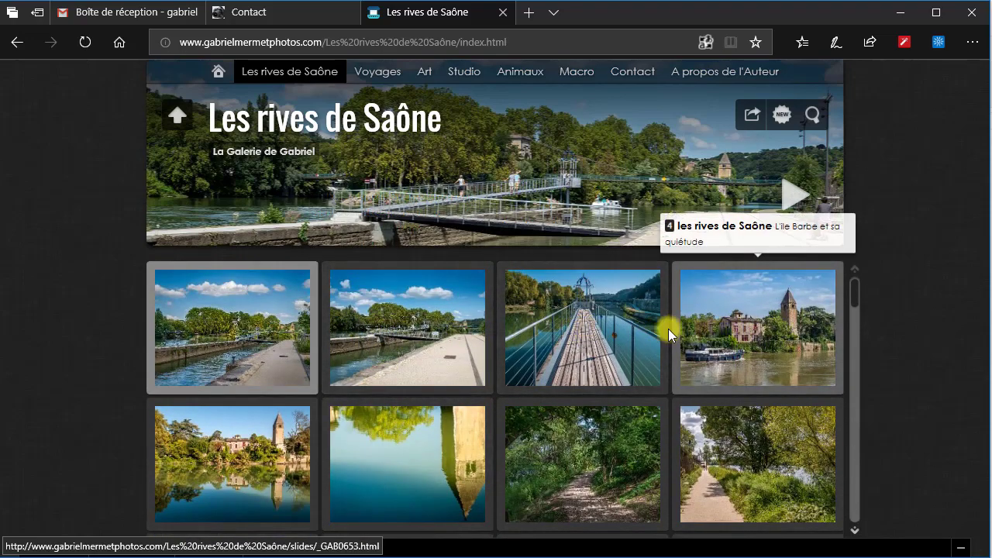
Step: View the third album photo enlarged, flip to the previous photo and back, and close the gallery
{"action": "left_click", "coordinate": [585, 330]}
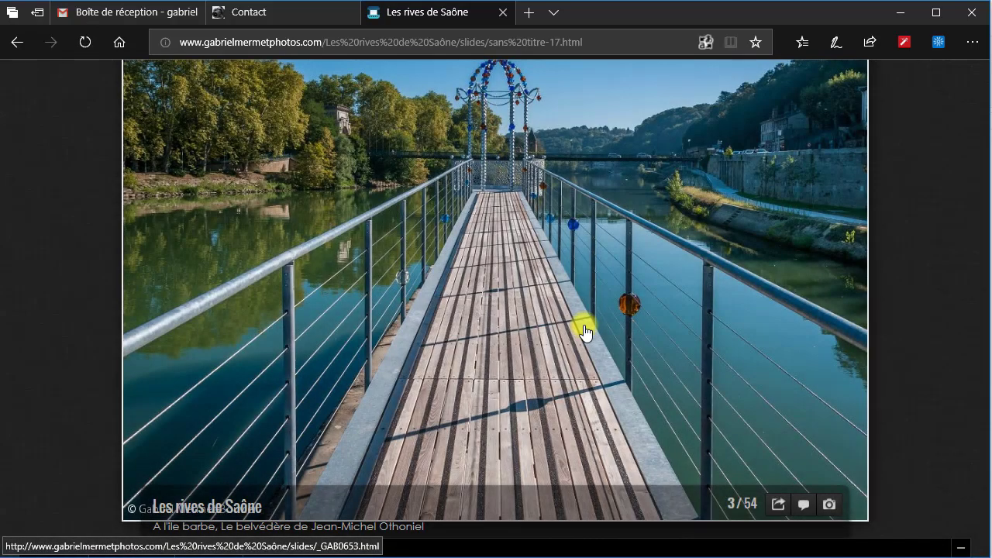
{"action": "scroll", "coordinate": [584, 324], "scroll_direction": "up", "scroll_amount": 1}
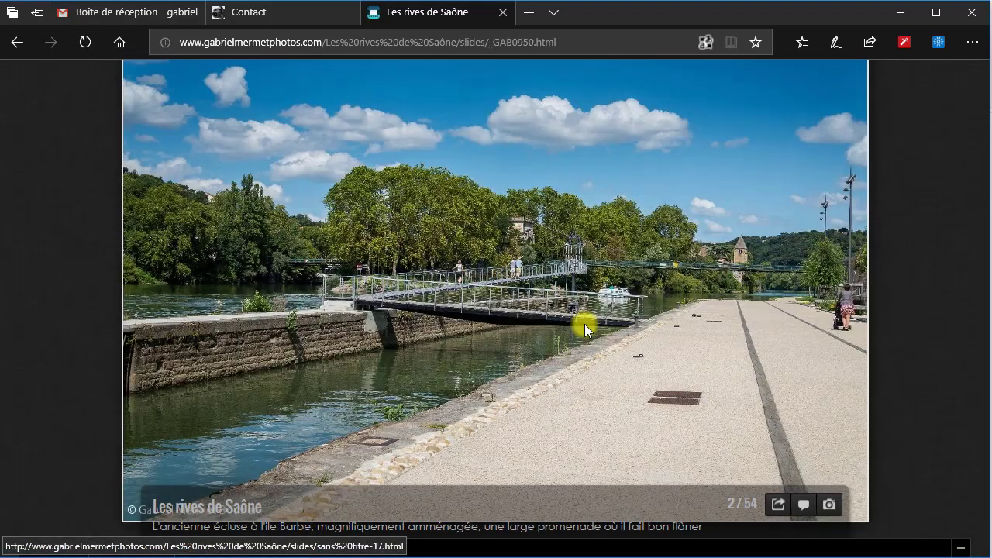
{"action": "scroll", "coordinate": [584, 324], "scroll_direction": "down", "scroll_amount": 1}
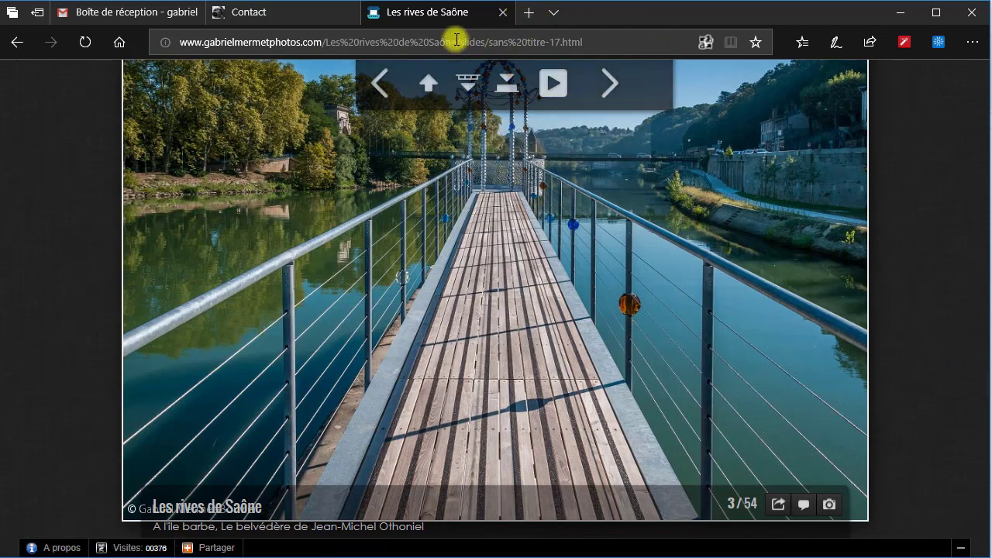
{"action": "left_click", "coordinate": [502, 14]}
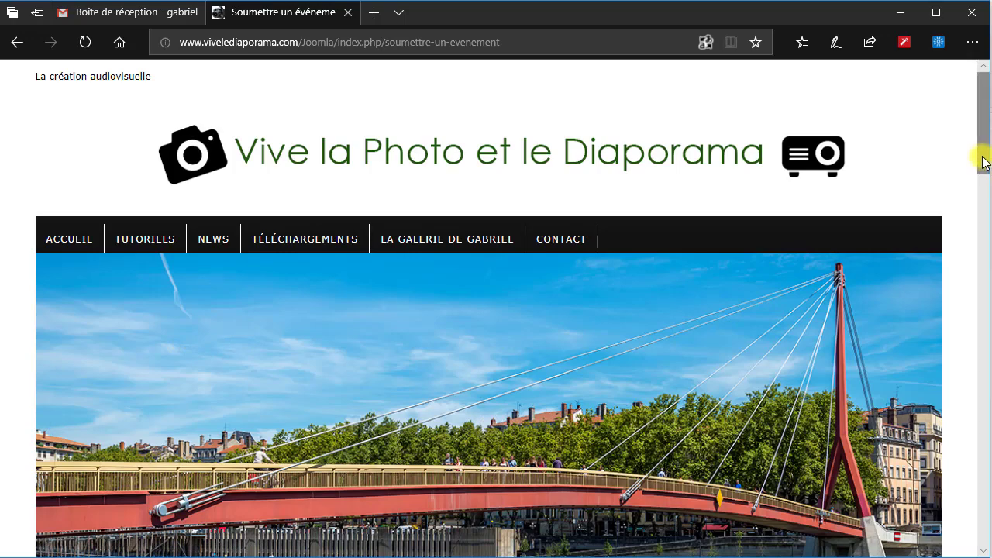
Step: Review the event submission form from the event name to the final fields, including the options for the event type
{"action": "left_click_drag", "start_coordinate": [983, 161], "coordinate": [981, 332]}
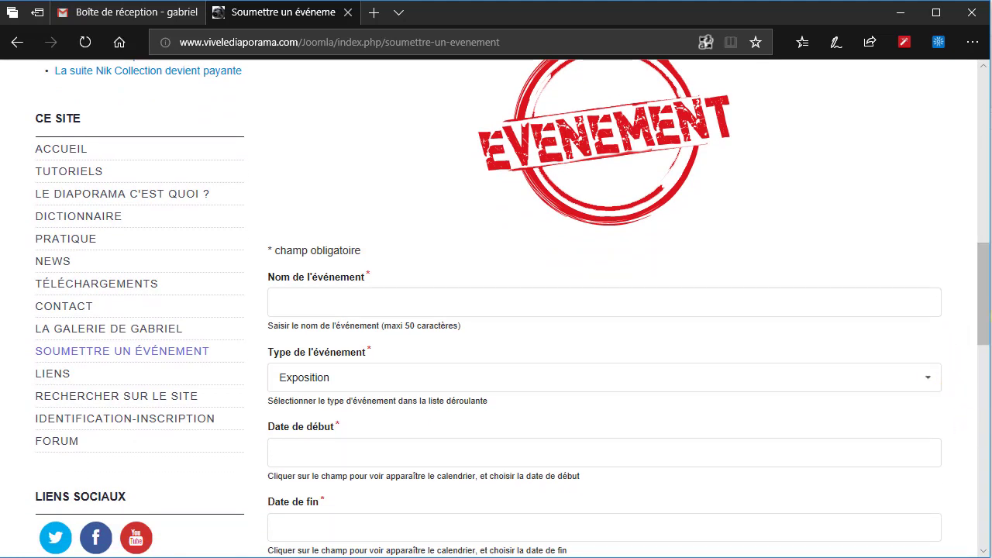
{"action": "left_click_drag", "start_coordinate": [981, 303], "coordinate": [980, 332]}
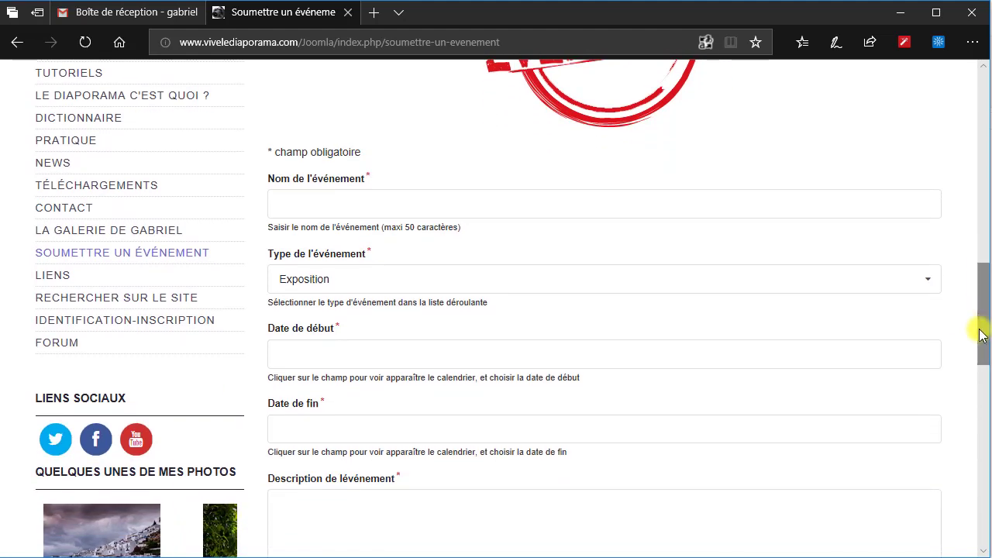
{"action": "left_click", "coordinate": [927, 289]}
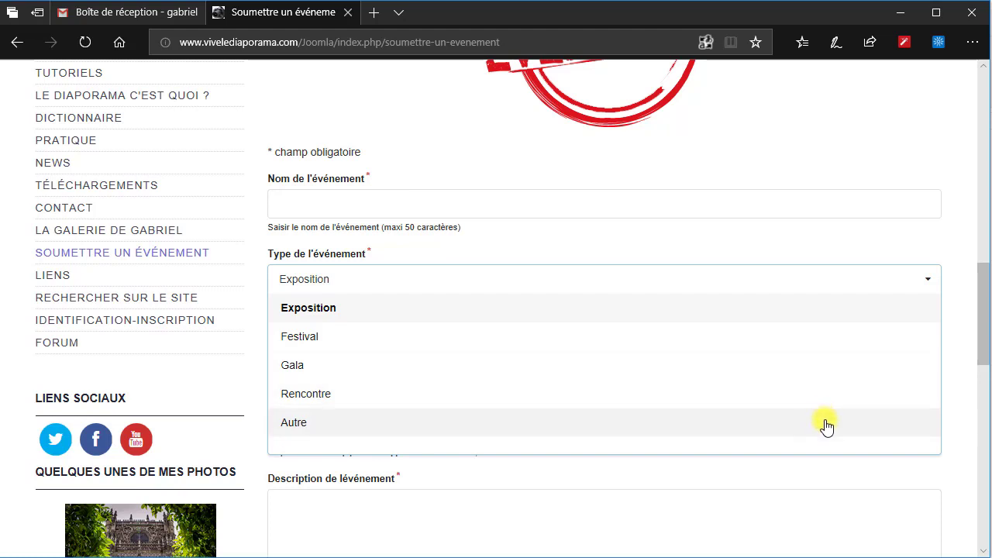
{"action": "left_click", "coordinate": [945, 245]}
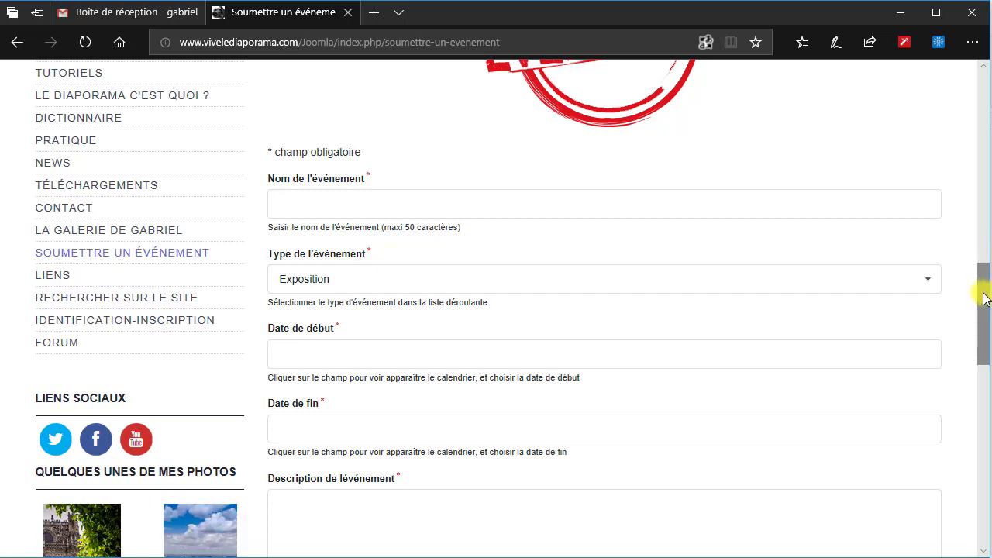
{"action": "left_click_drag", "start_coordinate": [987, 296], "coordinate": [968, 429]}
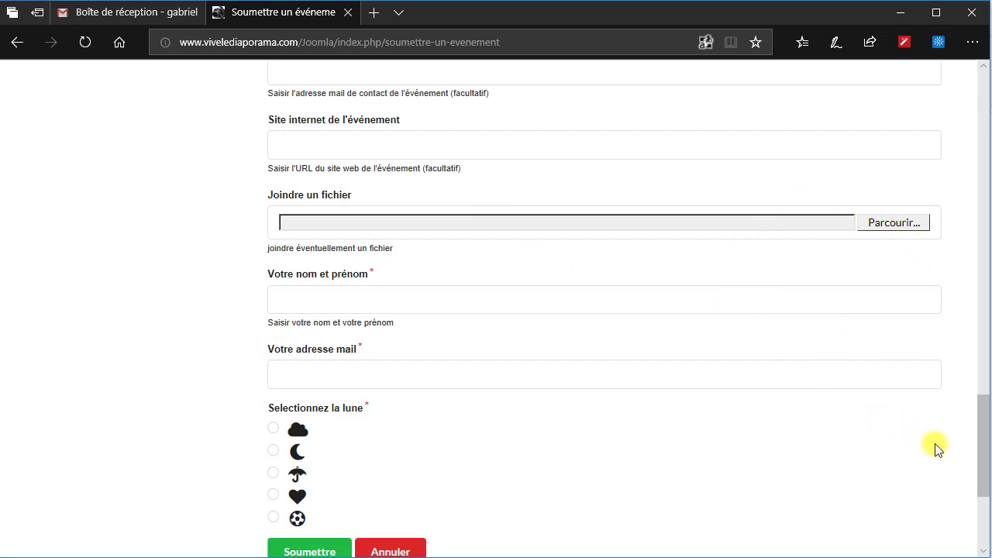
Step: Open the site's links page, review its links and categories, and view the "La Photo" category
{"action": "left_click_drag", "start_coordinate": [985, 432], "coordinate": [980, 266]}
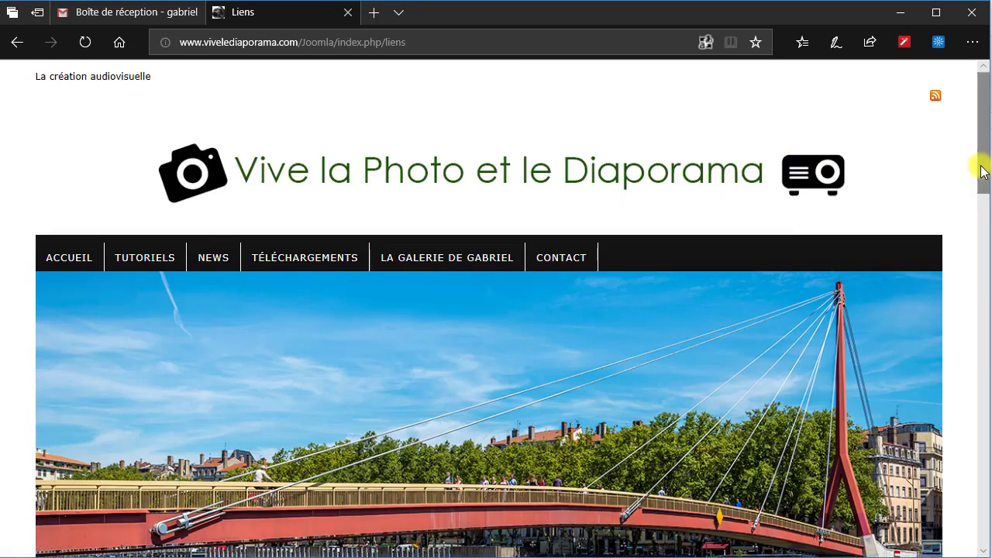
{"action": "left_click_drag", "start_coordinate": [980, 172], "coordinate": [981, 394]}
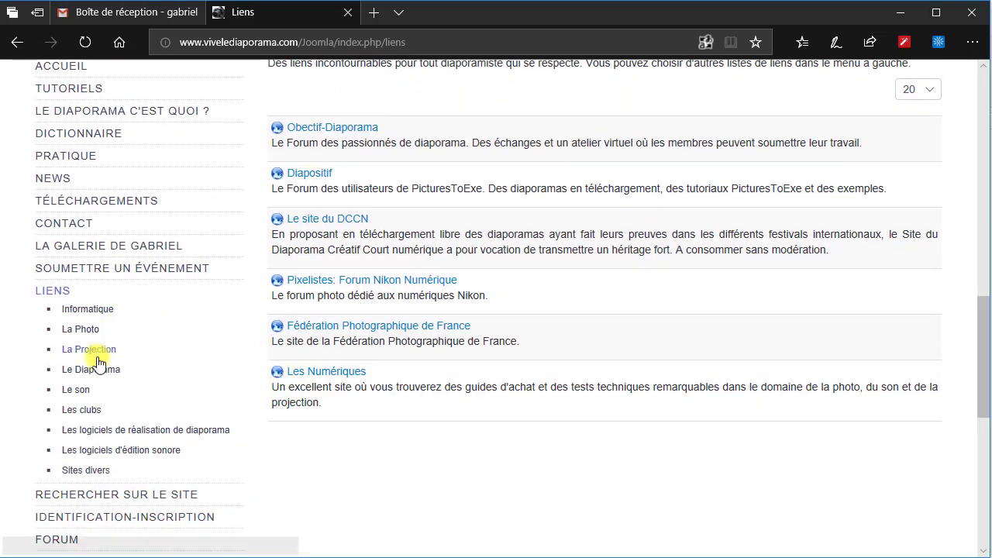
{"action": "left_click", "coordinate": [121, 436]}
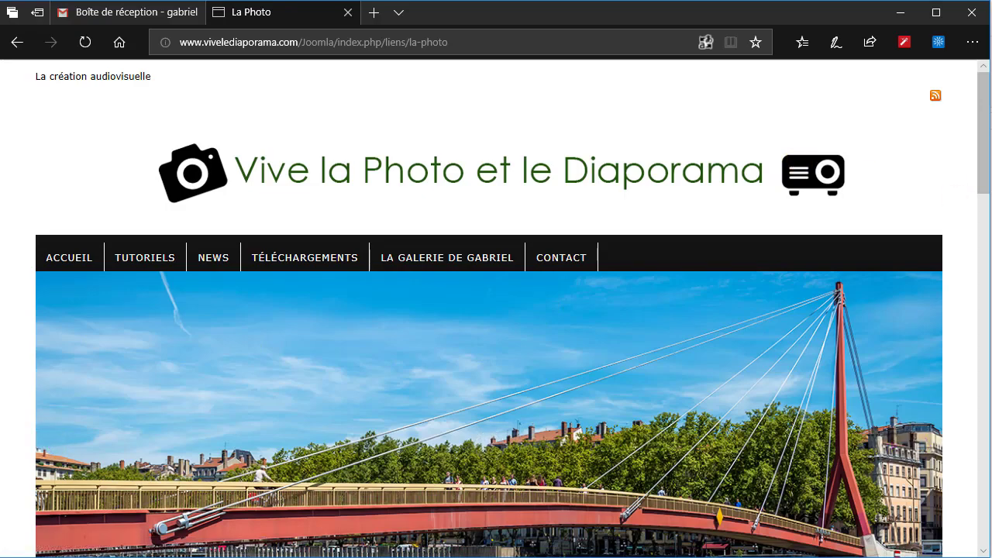
{"action": "left_click_drag", "start_coordinate": [983, 186], "coordinate": [966, 428]}
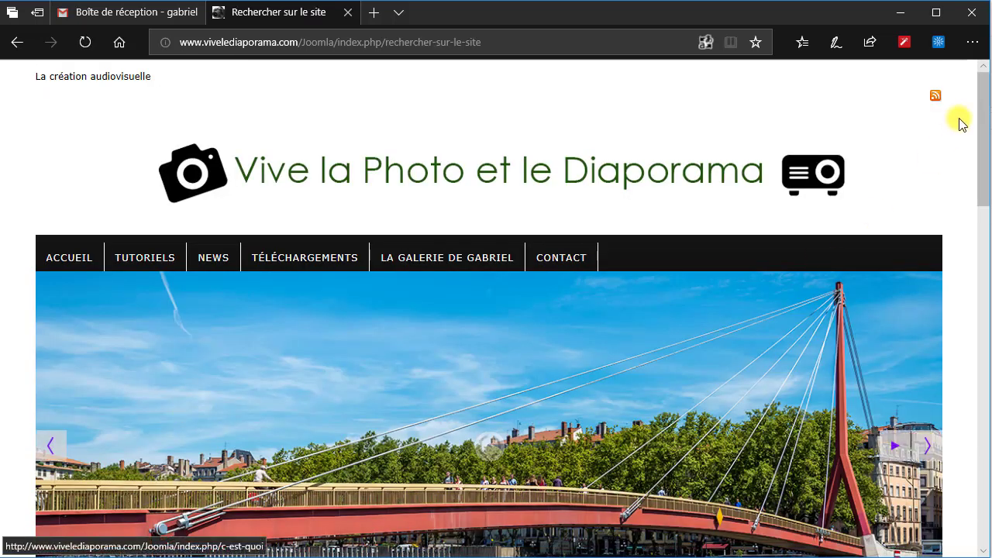
Step: Search the site for "diapo" from the site search page and view the results
{"action": "left_click_drag", "start_coordinate": [982, 144], "coordinate": [959, 310]}
{"action": "left_click", "coordinate": [435, 224]}
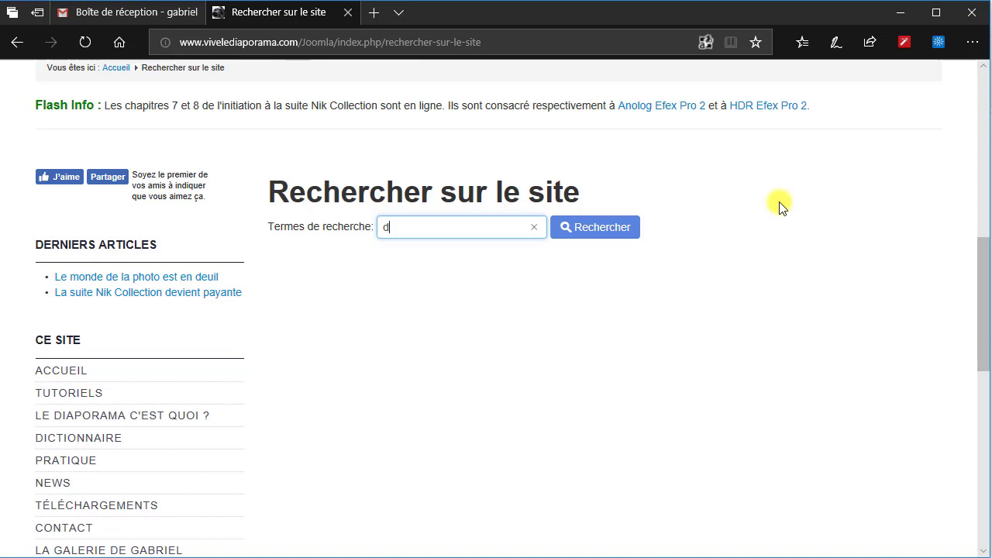
{"action": "type", "text": "dia"}
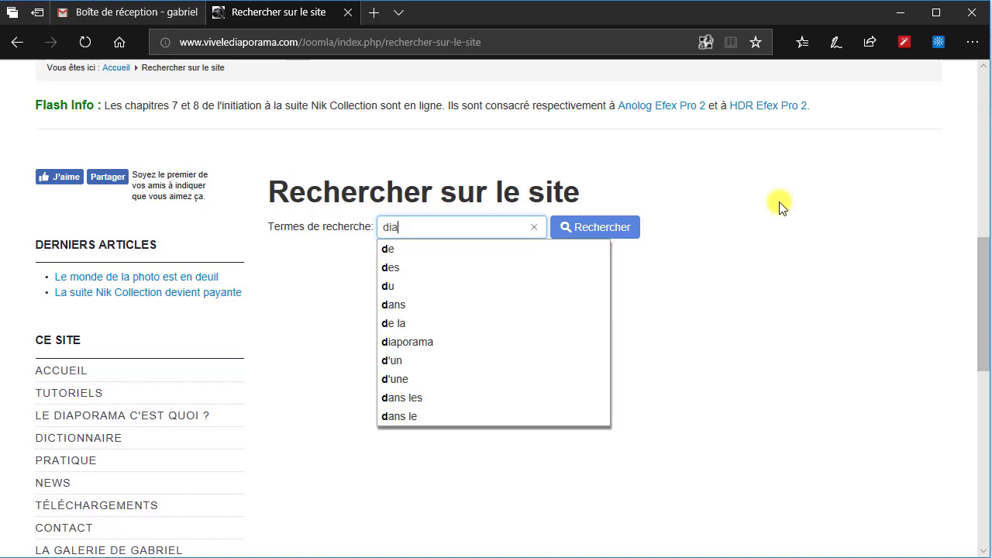
{"action": "type", "text": "po"}
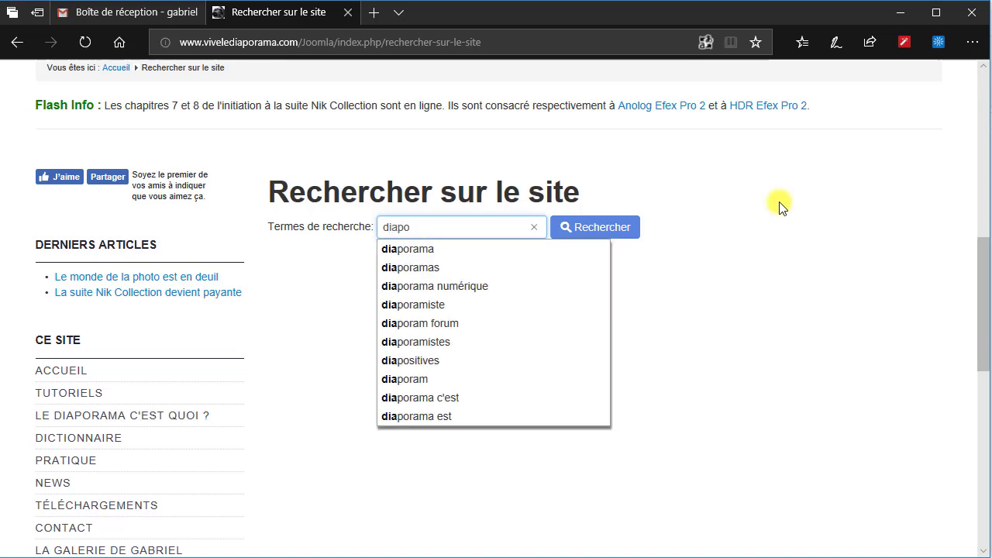
{"action": "left_click", "coordinate": [597, 228]}
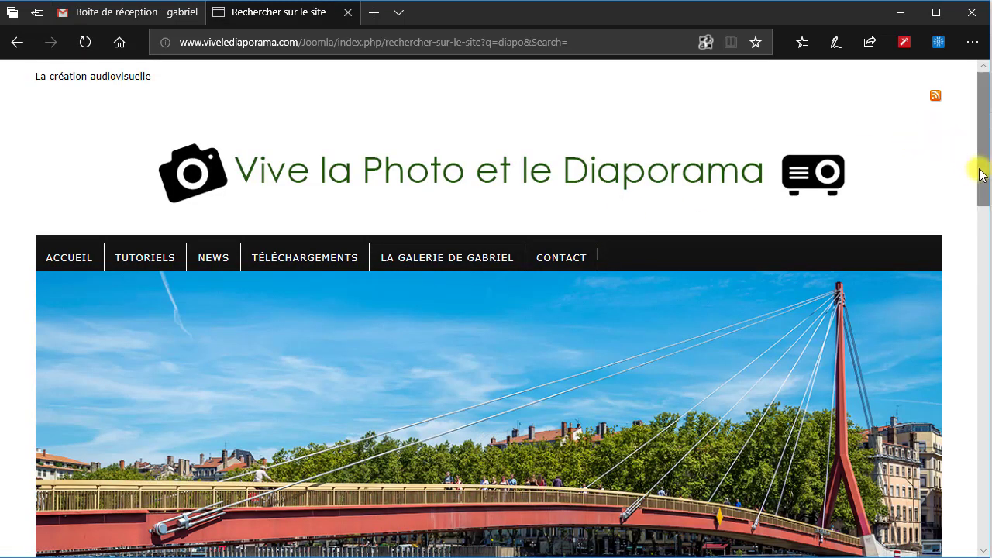
{"action": "left_click_drag", "start_coordinate": [980, 175], "coordinate": [986, 352]}
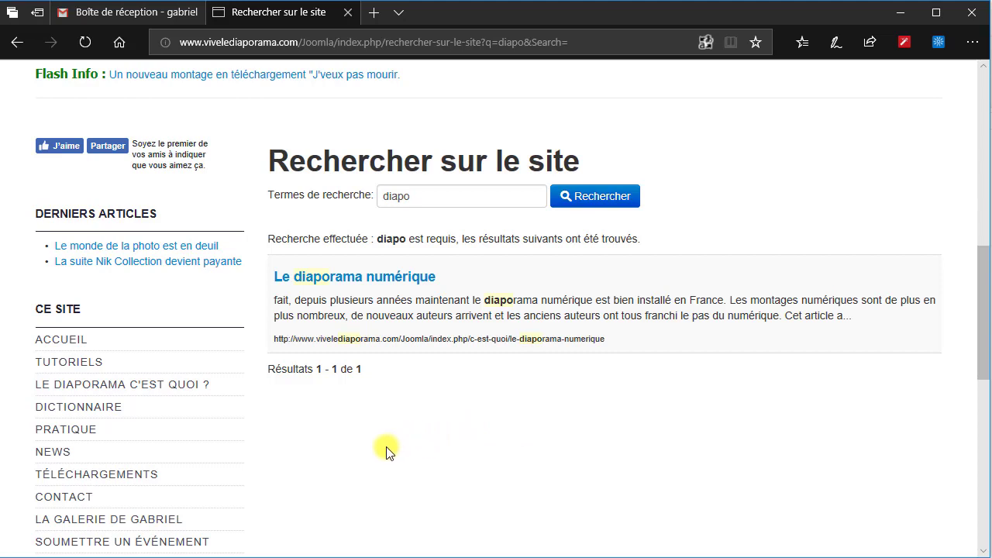
Step: Open the Identification-Inscription page and view the account creation form for visitors without an account
{"action": "scroll", "coordinate": [388, 449], "scroll_direction": "down", "scroll_amount": 3}
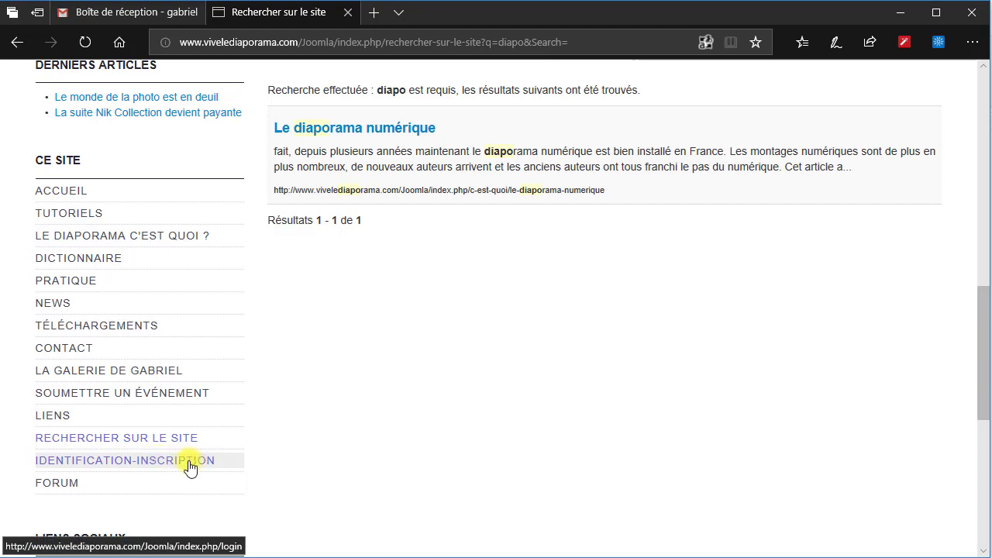
{"action": "left_click", "coordinate": [137, 467]}
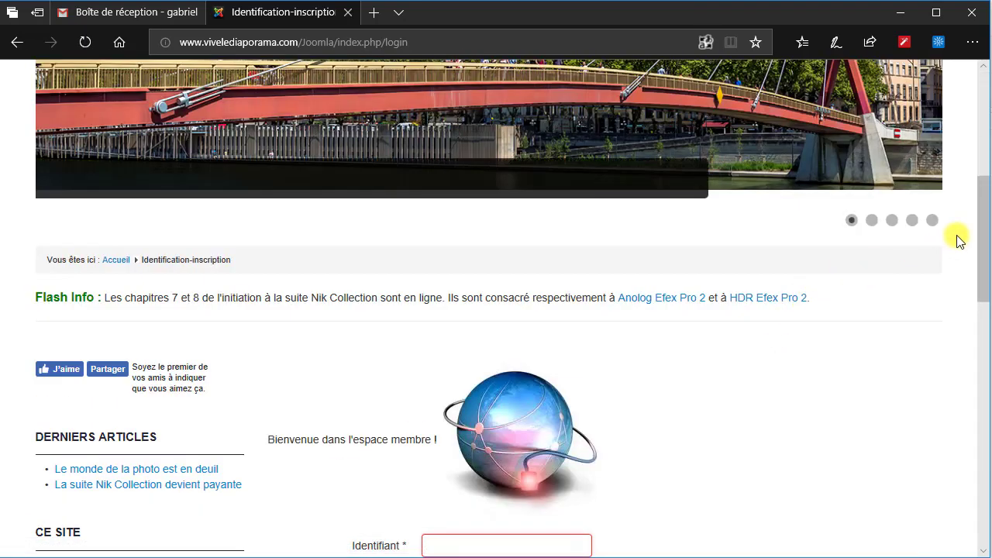
{"action": "left_click_drag", "start_coordinate": [980, 251], "coordinate": [984, 370]}
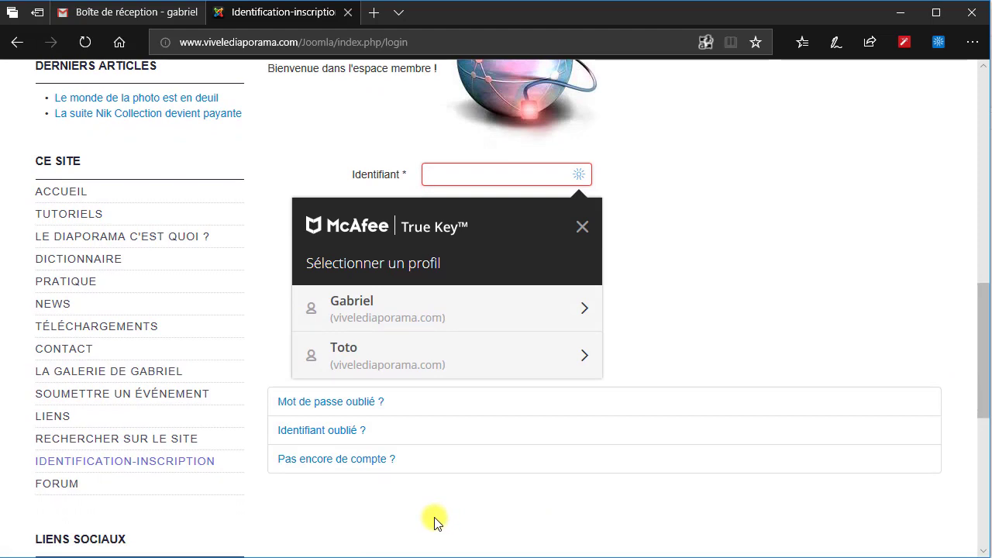
{"action": "left_click", "coordinate": [406, 462]}
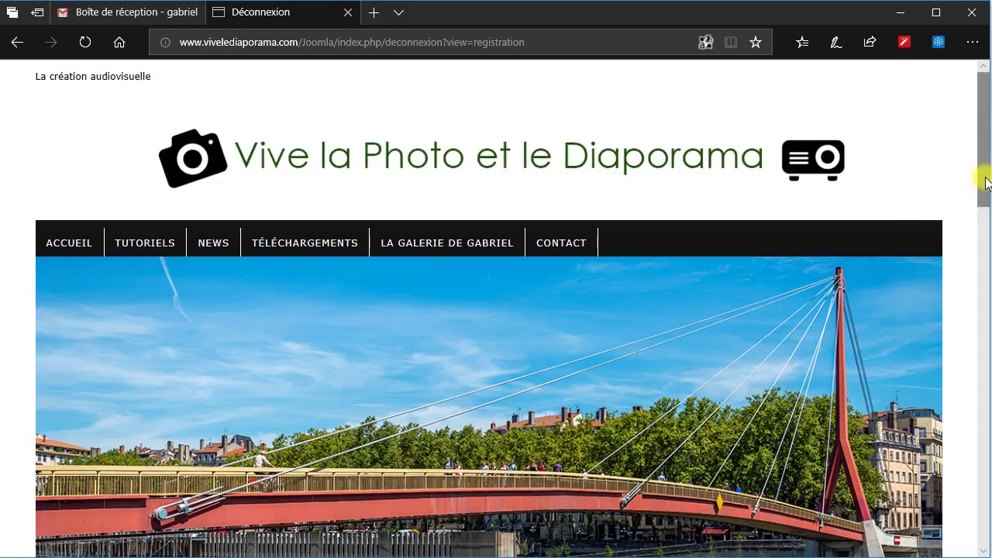
{"action": "left_click_drag", "start_coordinate": [981, 183], "coordinate": [987, 358]}
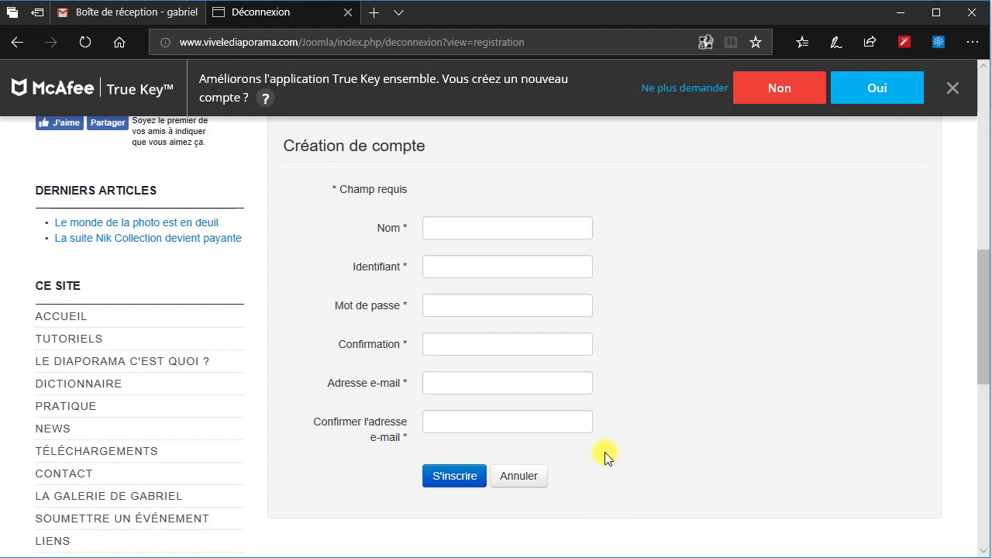
Step: Dismiss the True Key prompts to view the full registration form, and cancel the account creation
{"action": "left_click", "coordinate": [774, 86]}
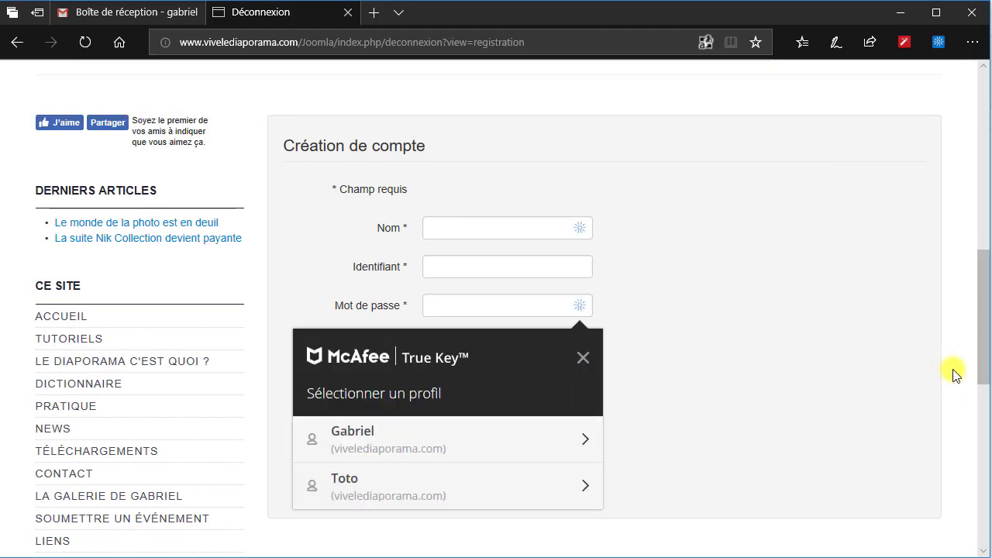
{"action": "left_click_drag", "start_coordinate": [978, 362], "coordinate": [978, 384]}
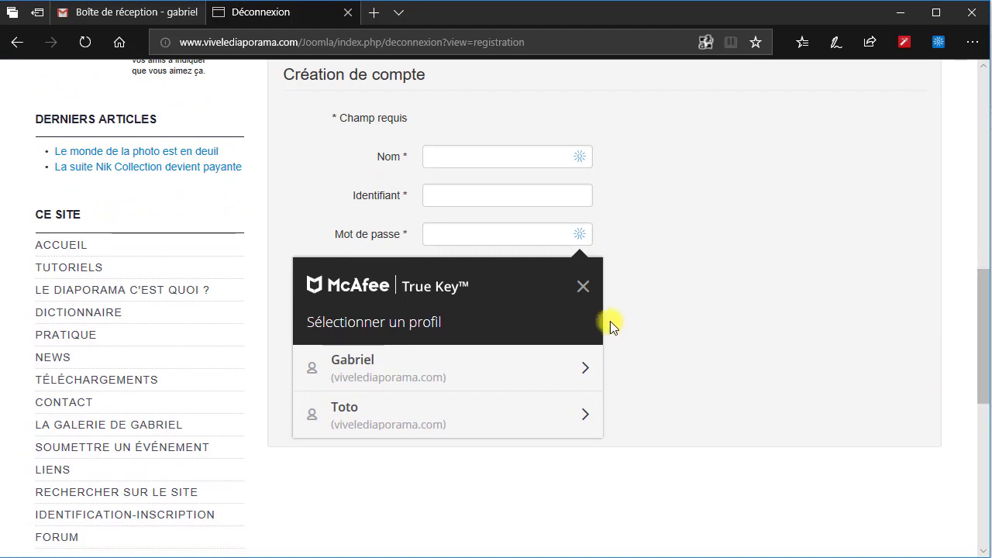
{"action": "left_click", "coordinate": [585, 289]}
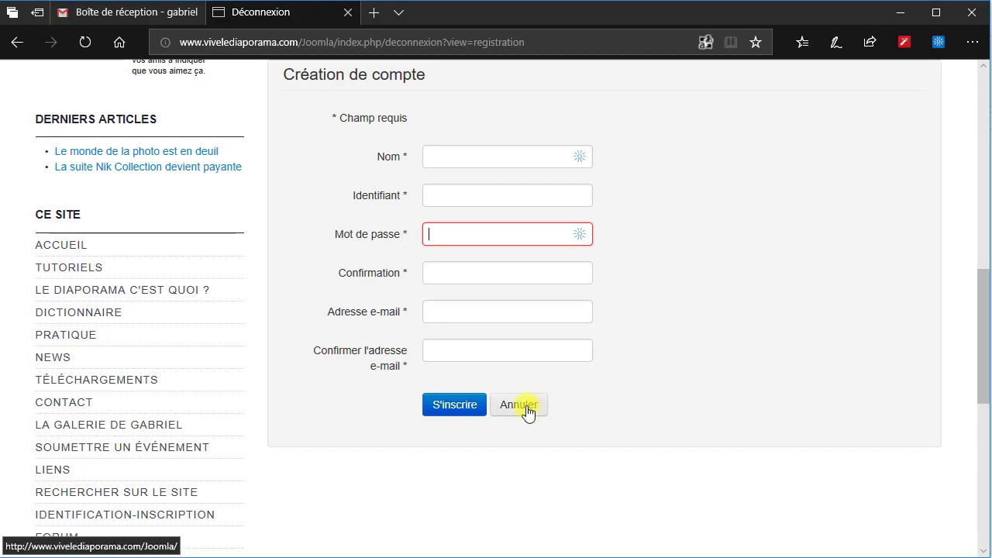
{"action": "left_click", "coordinate": [526, 411]}
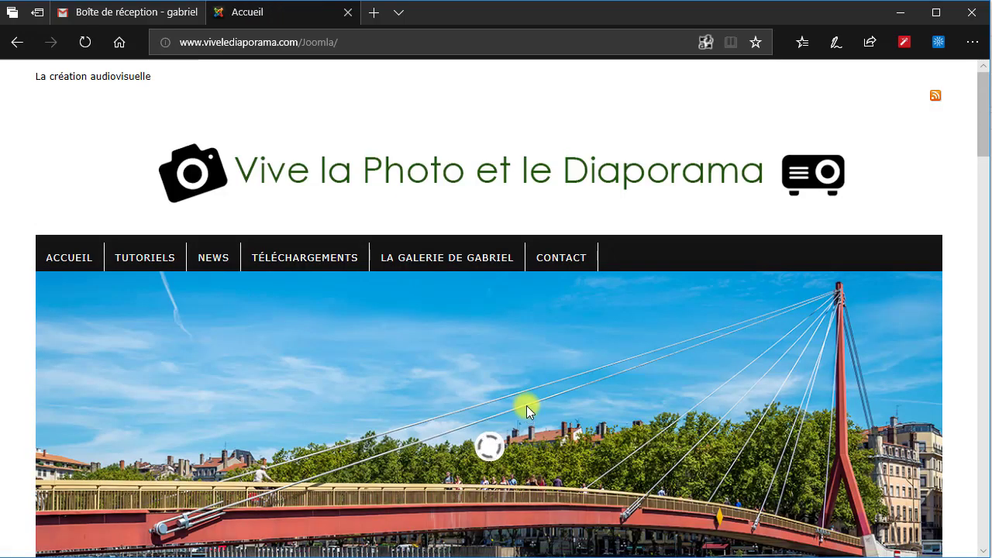
Step: Return to the Identification-Inscription page and log in with the first saved True Key profile
{"action": "scroll", "coordinate": [535, 410], "scroll_direction": "down", "scroll_amount": 5}
{"action": "scroll", "coordinate": [539, 413], "scroll_direction": "down", "scroll_amount": 10}
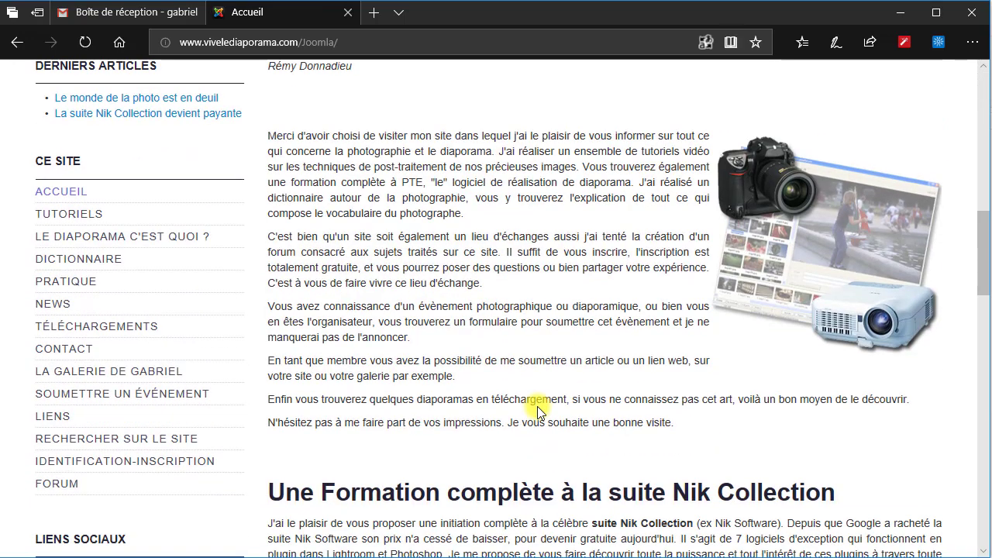
{"action": "scroll", "coordinate": [539, 411], "scroll_direction": "up", "scroll_amount": 1}
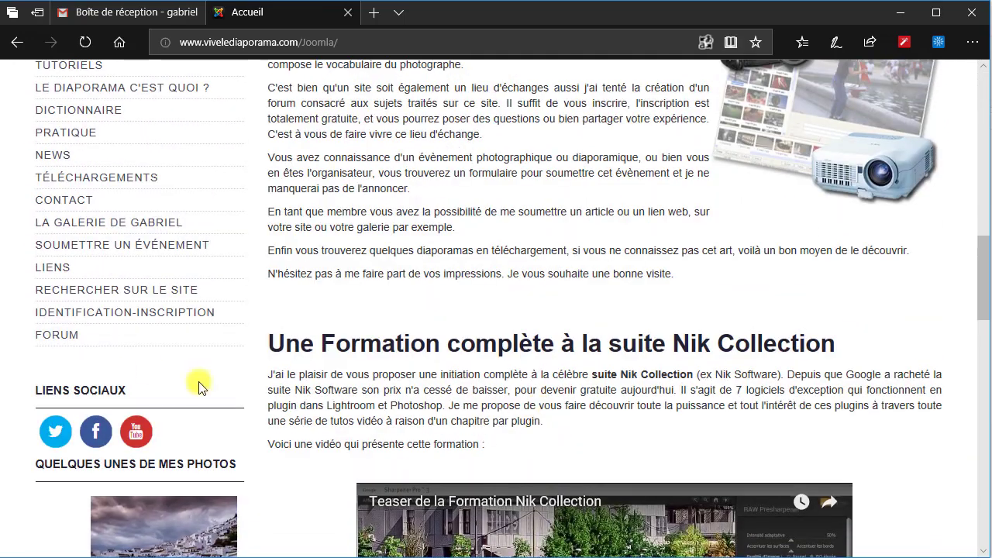
{"action": "left_click", "coordinate": [134, 317]}
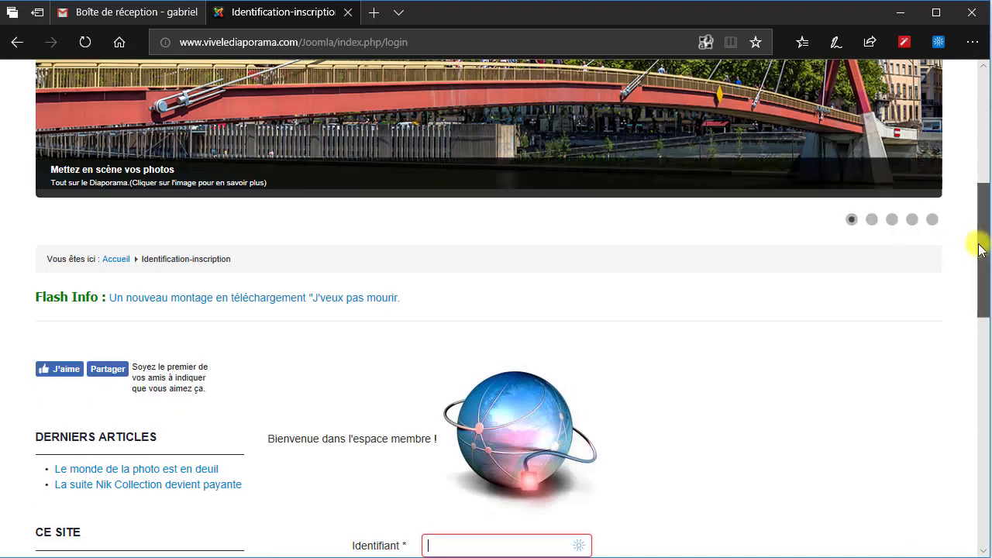
{"action": "left_click_drag", "start_coordinate": [979, 245], "coordinate": [981, 341]}
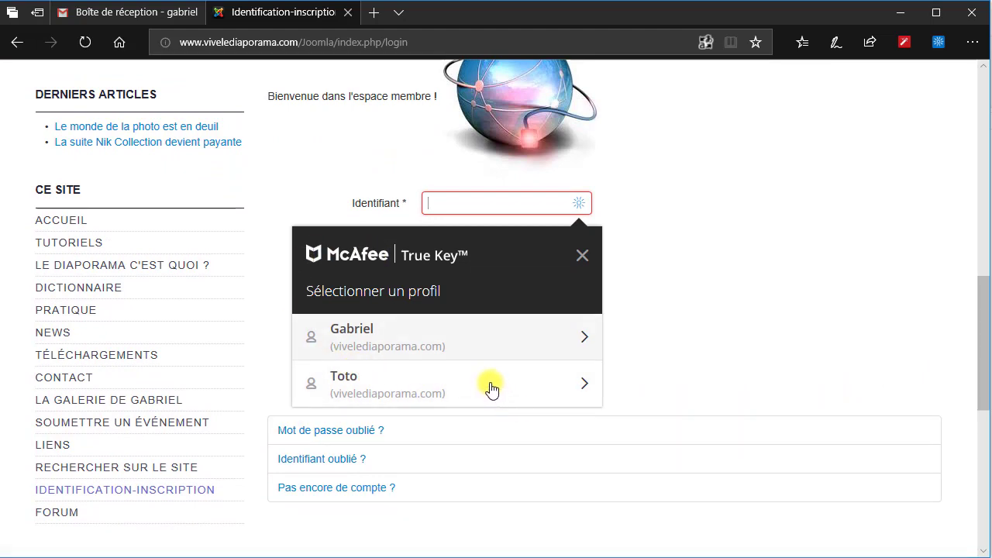
{"action": "left_click", "coordinate": [408, 339]}
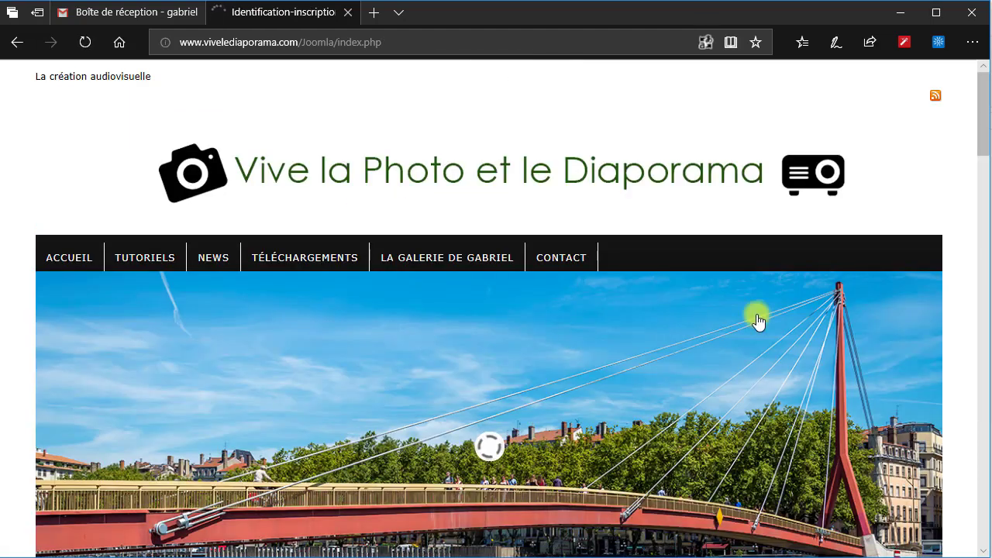
Step: Review the member menu on the home page, with its profile, article submission, web link submission and logout entries
{"action": "left_click_drag", "start_coordinate": [985, 126], "coordinate": [982, 269]}
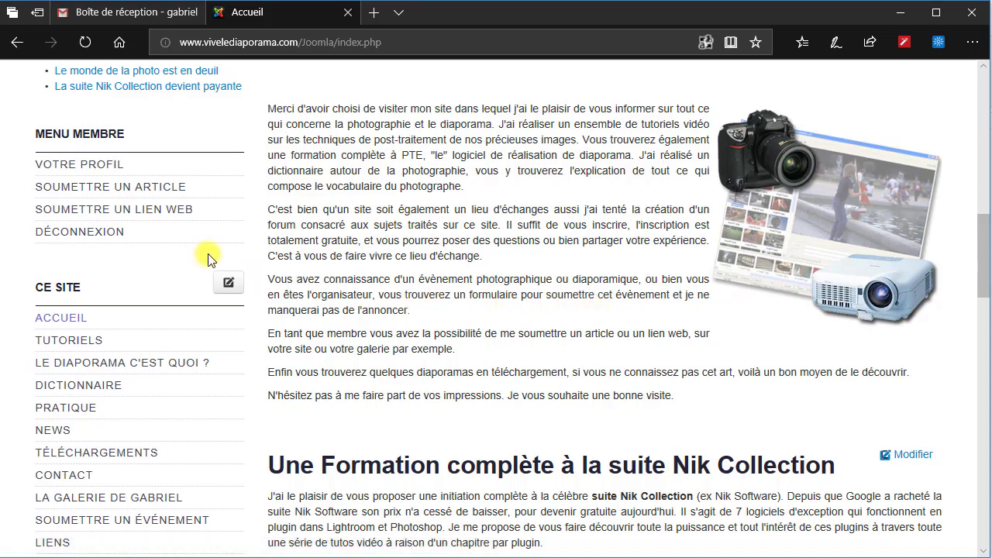
{"action": "left_click_drag", "start_coordinate": [980, 264], "coordinate": [915, 247]}
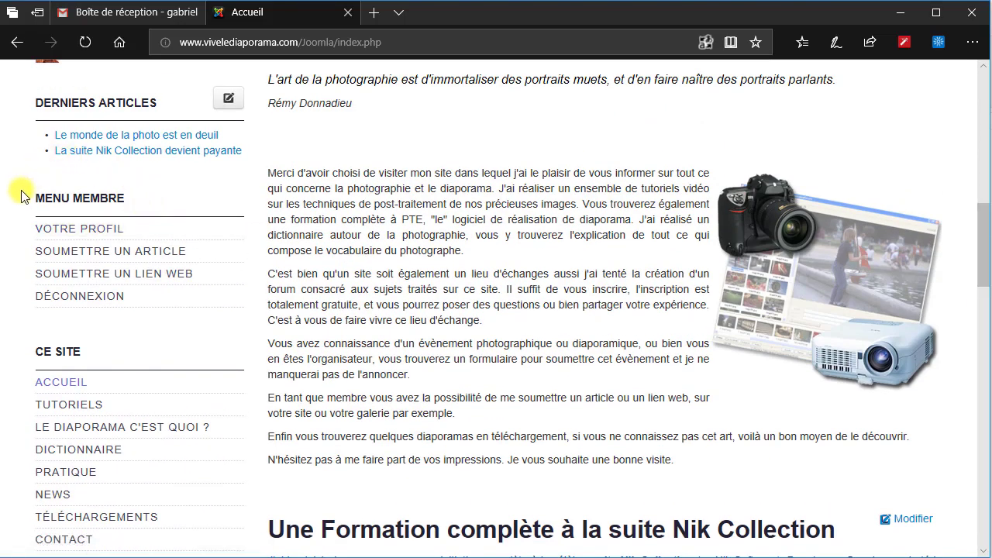
{"action": "left_click_drag", "start_coordinate": [17, 233], "coordinate": [23, 275]}
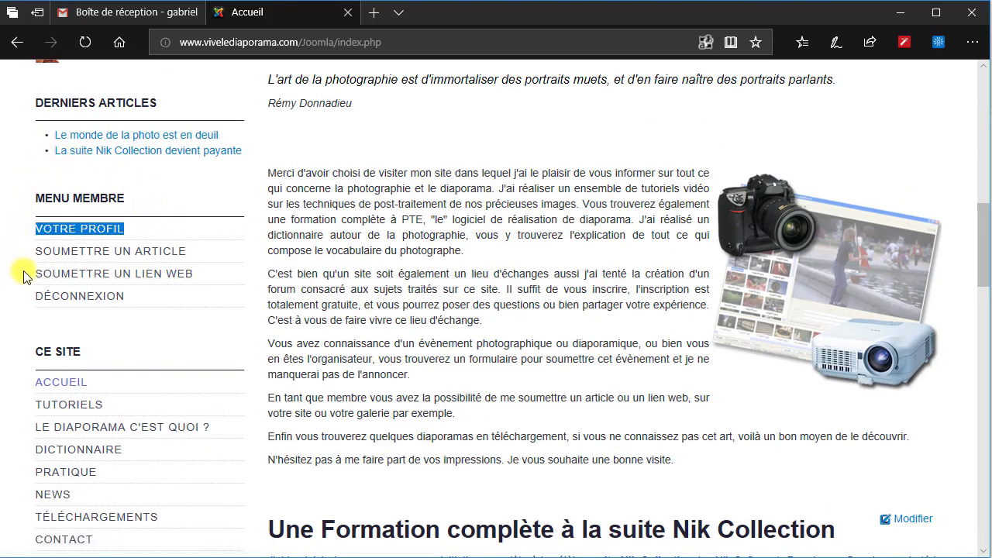
{"action": "left_click", "coordinate": [123, 167]}
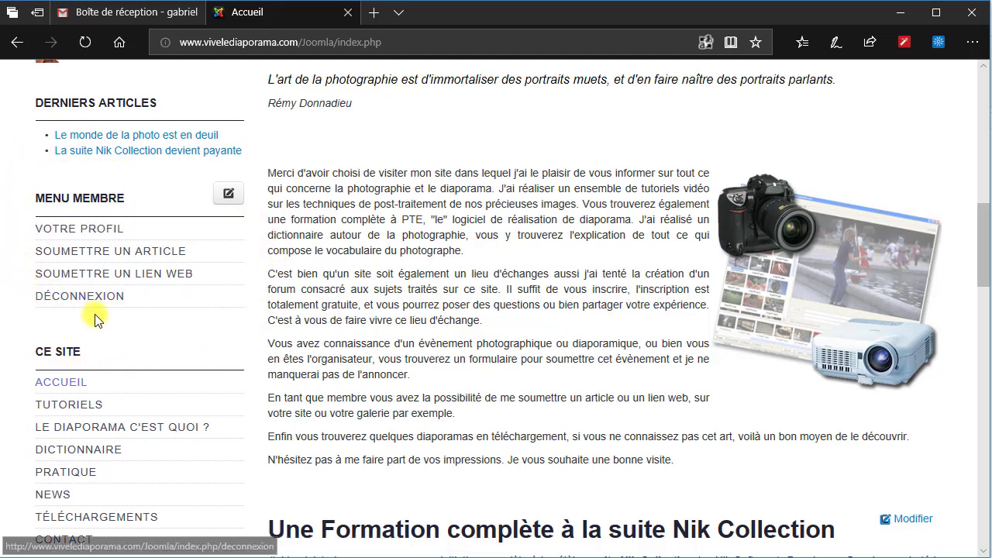
Step: Open the member's profile page and view the profile details and basic settings
{"action": "left_click", "coordinate": [101, 236]}
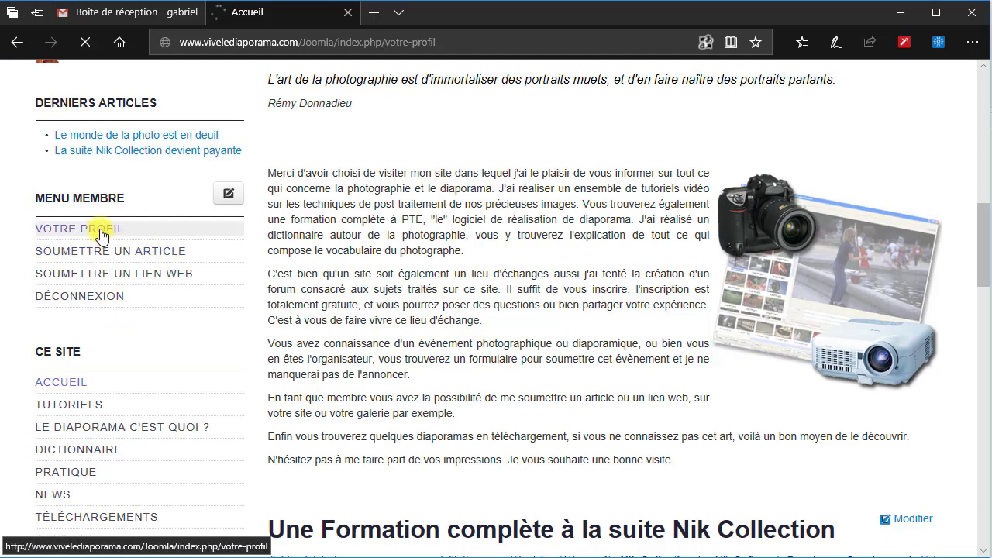
{"action": "scroll", "coordinate": [985, 150], "scroll_direction": "down", "scroll_amount": 1}
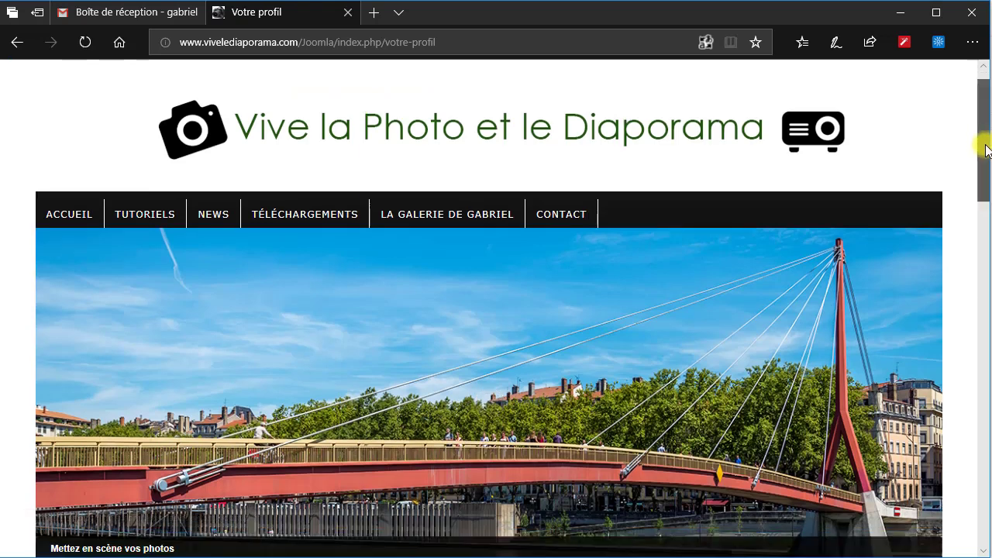
{"action": "left_click_drag", "start_coordinate": [985, 149], "coordinate": [985, 293]}
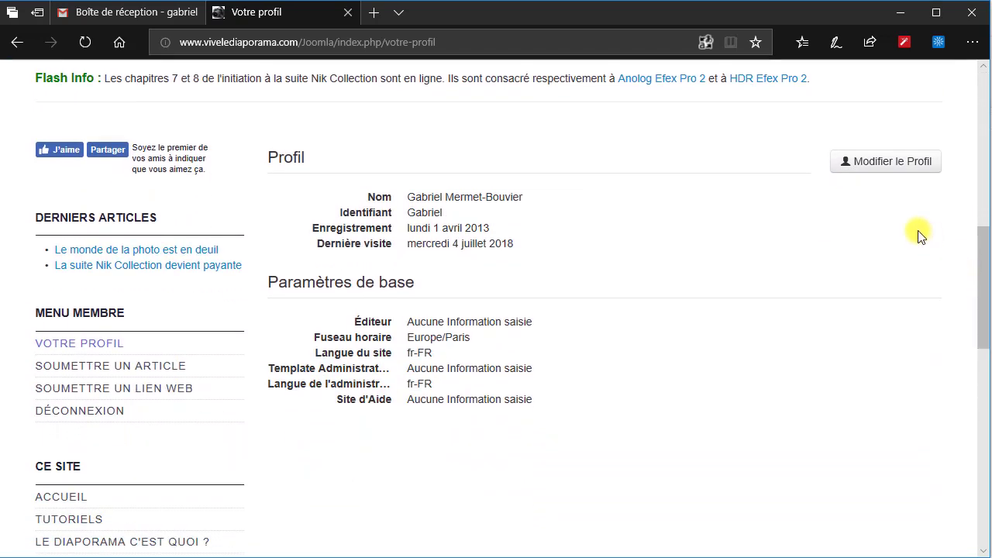
Step: Open the member profile for editing and review the form's identity, basic settings and two-step authentication fields
{"action": "left_click", "coordinate": [891, 172]}
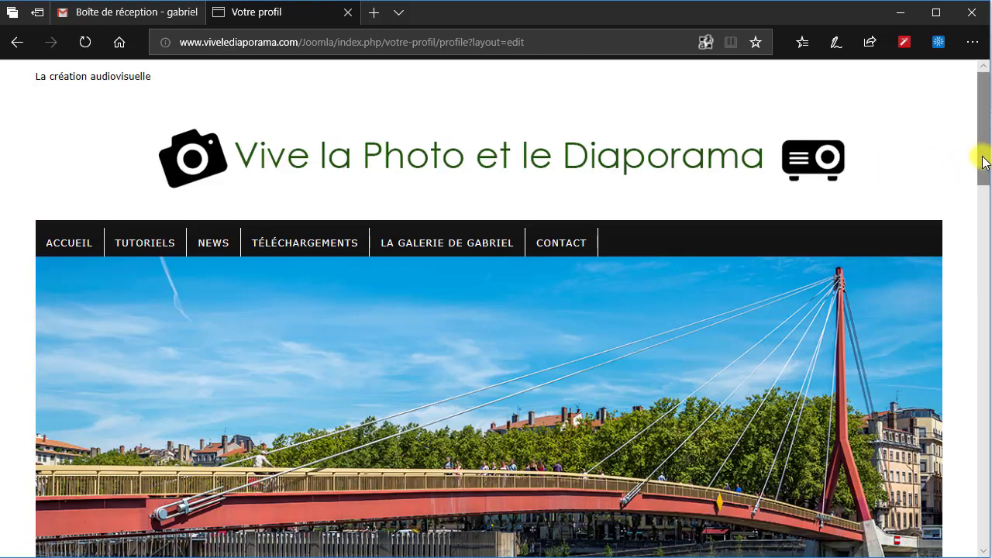
{"action": "left_click_drag", "start_coordinate": [982, 162], "coordinate": [983, 398]}
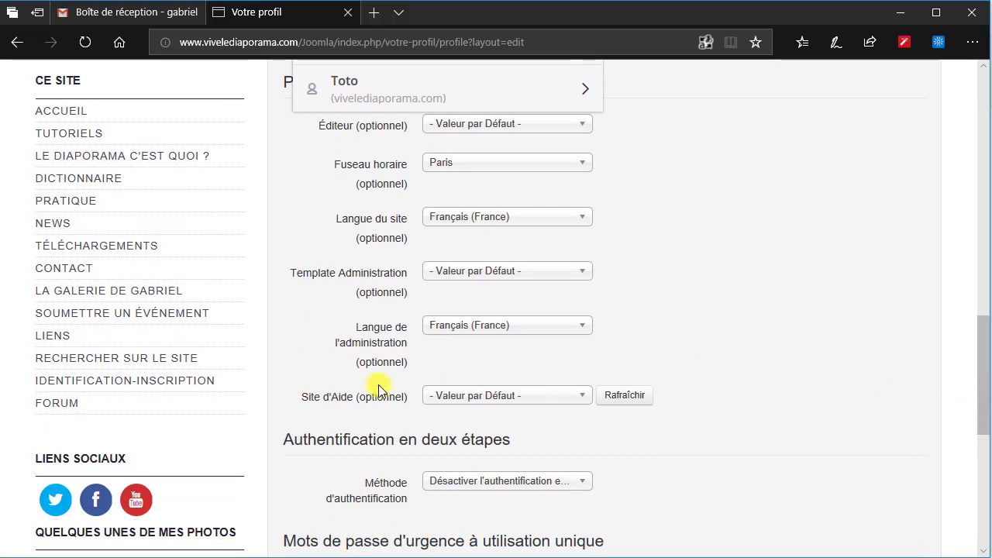
{"action": "left_click_drag", "start_coordinate": [974, 381], "coordinate": [981, 283]}
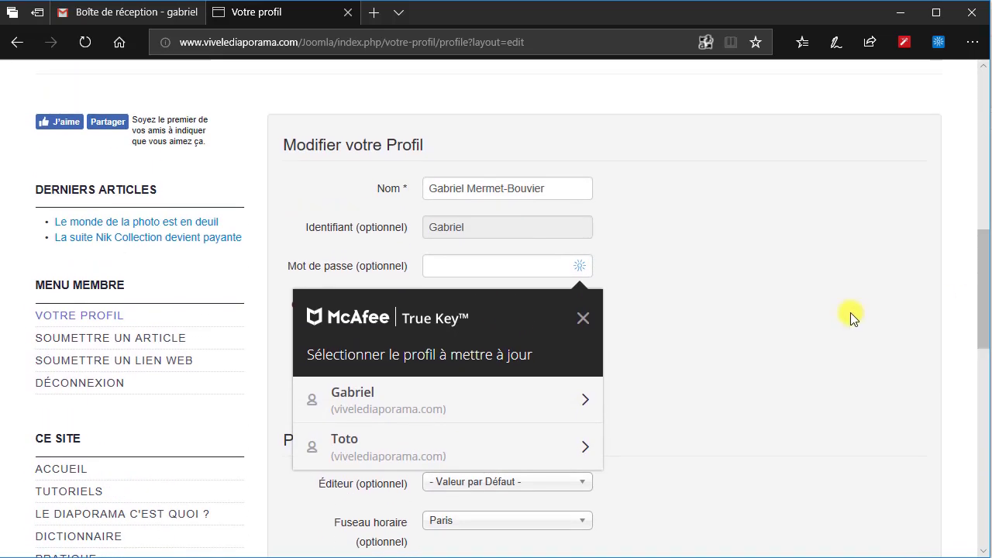
Step: Open the article submission page and review its form, including the Rubrique options, file attachment and icon verification
{"action": "left_click", "coordinate": [128, 344]}
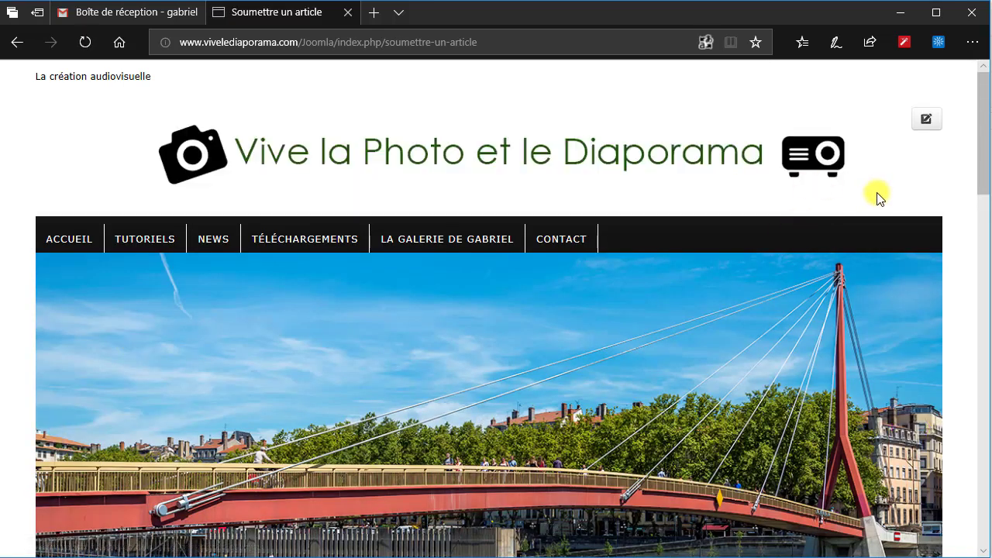
{"action": "left_click_drag", "start_coordinate": [983, 186], "coordinate": [974, 417]}
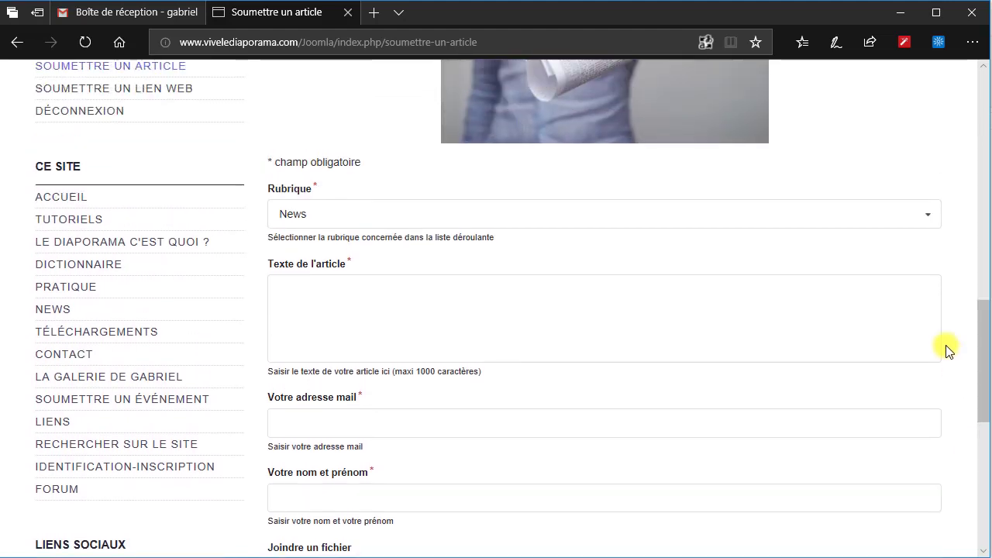
{"action": "left_click", "coordinate": [930, 221]}
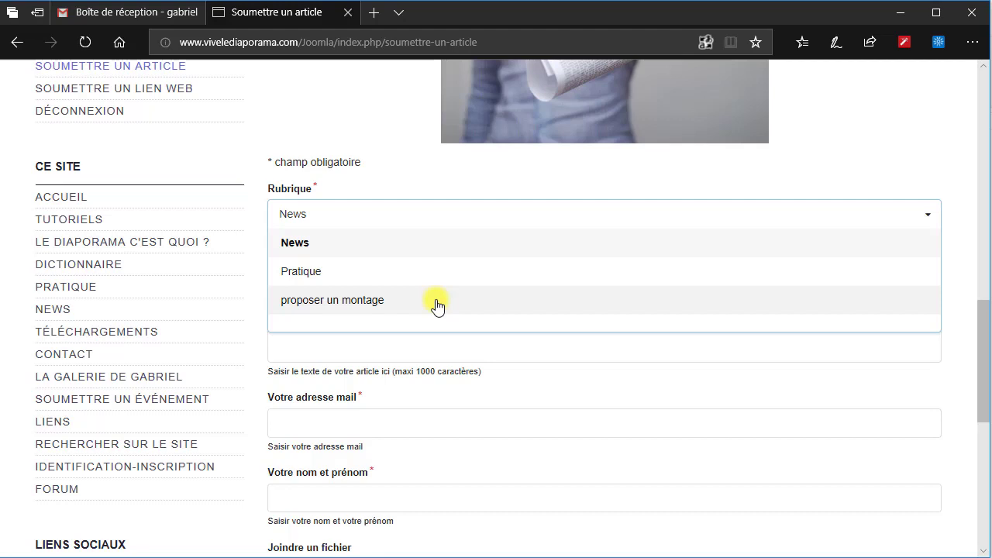
{"action": "left_click", "coordinate": [961, 274]}
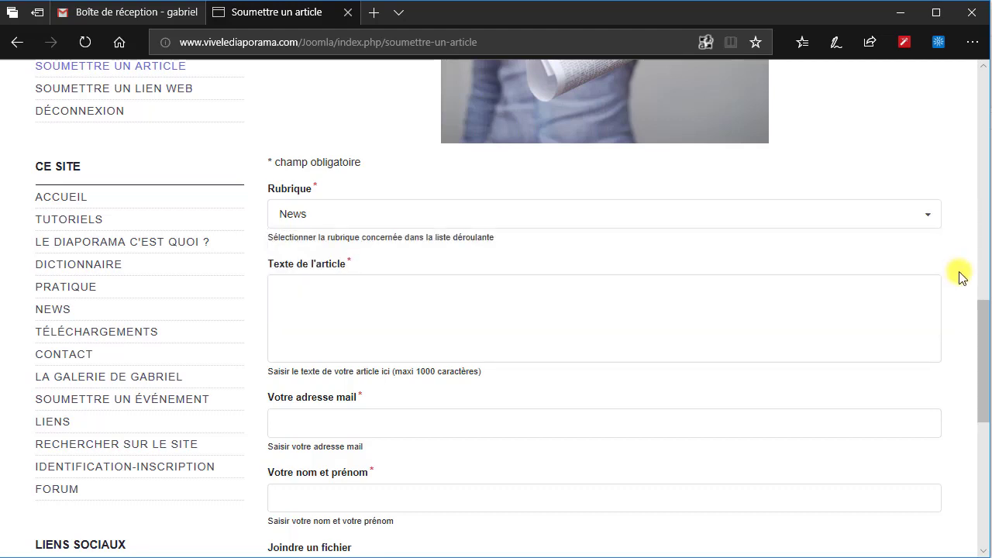
{"action": "left_click_drag", "start_coordinate": [981, 310], "coordinate": [974, 365]}
{"action": "scroll", "coordinate": [969, 388], "scroll_direction": "down", "scroll_amount": 1}
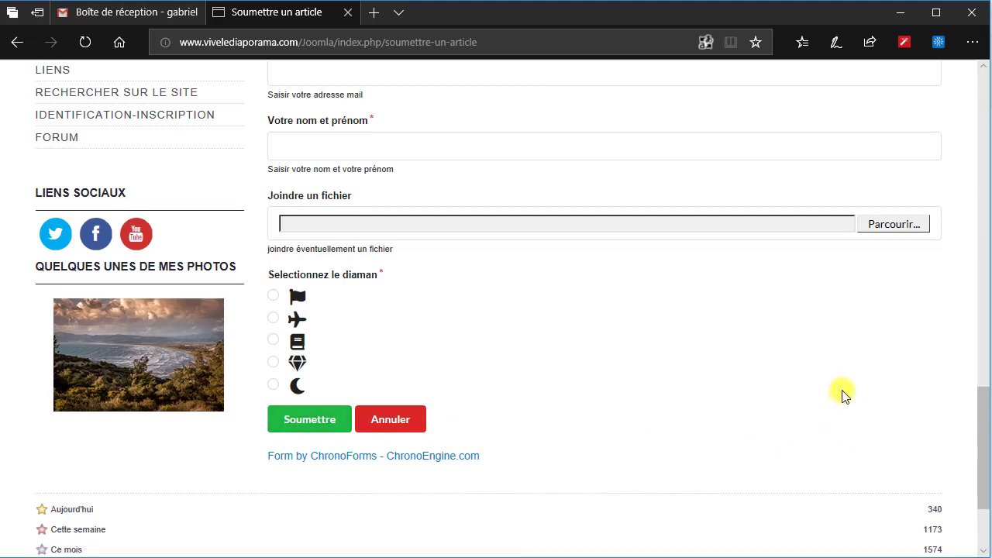
Step: Open the web link submission page and review its form, including the Catégorie options, site URL, description and icon verification
{"action": "left_click_drag", "start_coordinate": [984, 436], "coordinate": [985, 300]}
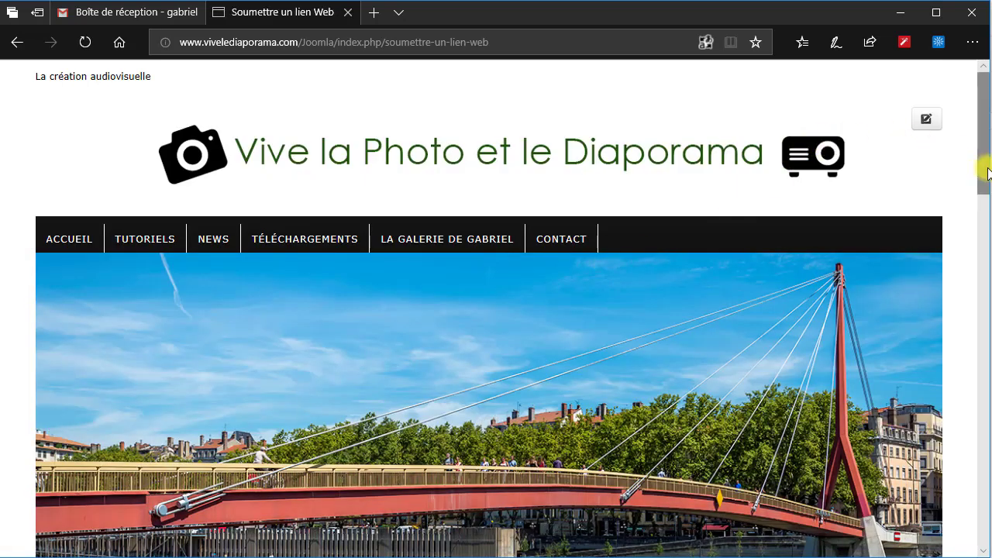
{"action": "left_click_drag", "start_coordinate": [988, 175], "coordinate": [986, 329]}
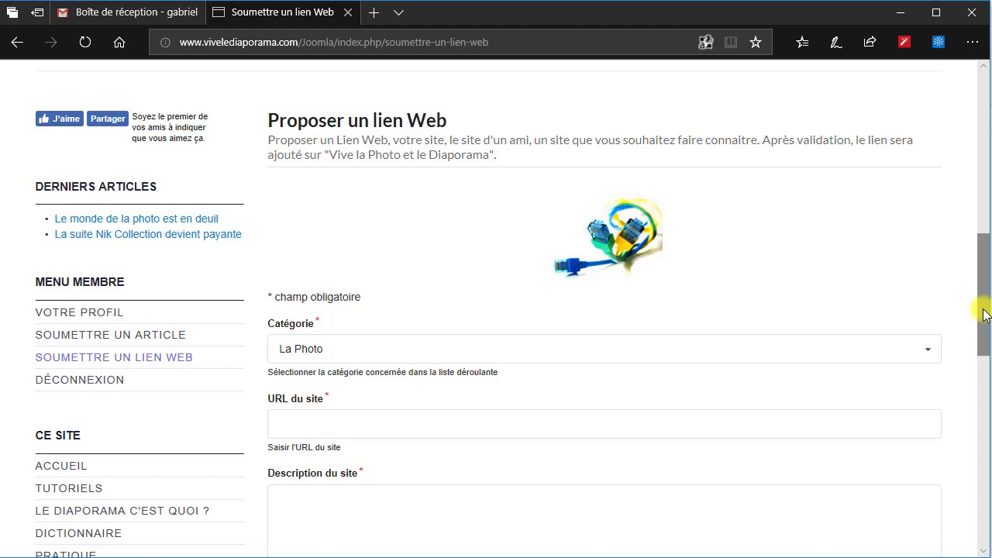
{"action": "left_click_drag", "start_coordinate": [982, 314], "coordinate": [984, 356]}
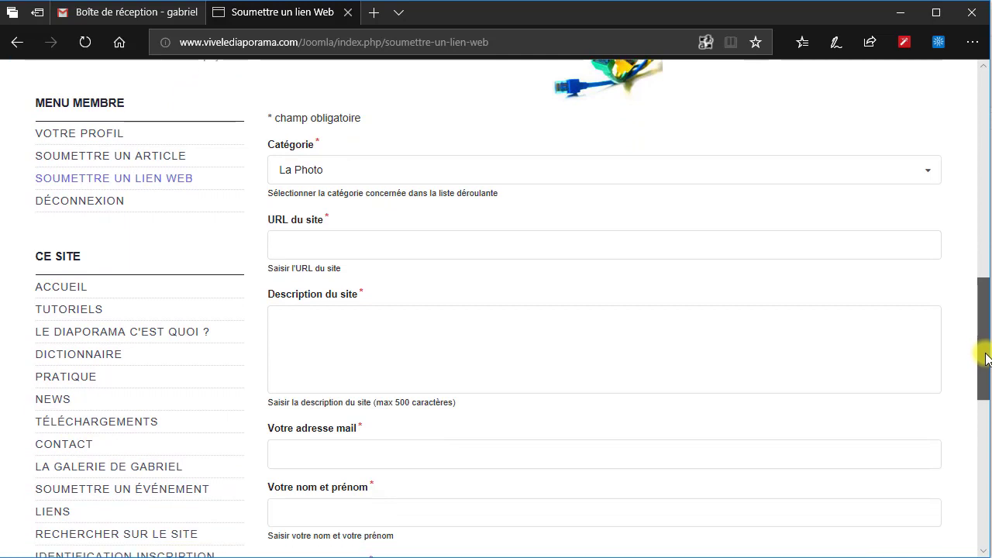
{"action": "left_click", "coordinate": [929, 172]}
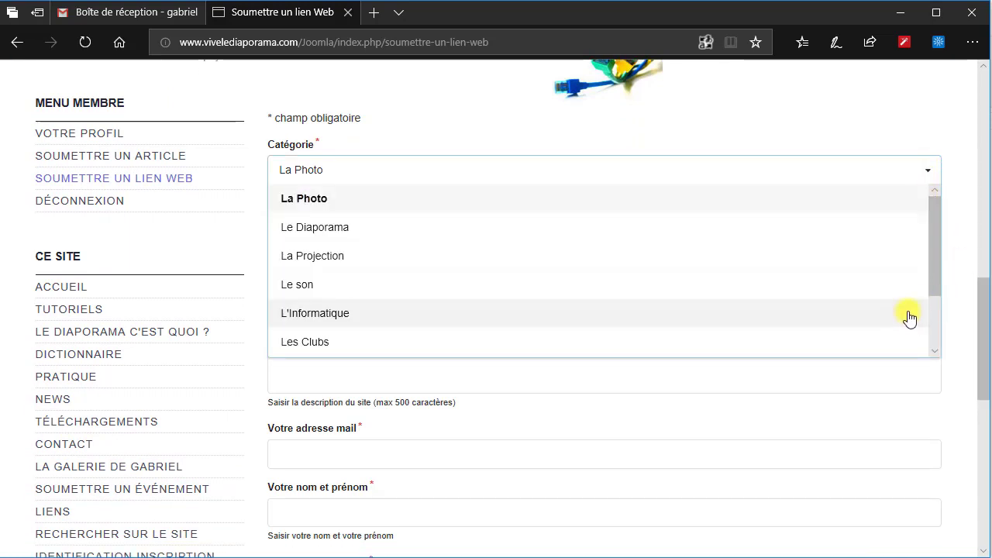
{"action": "left_click", "coordinate": [981, 331]}
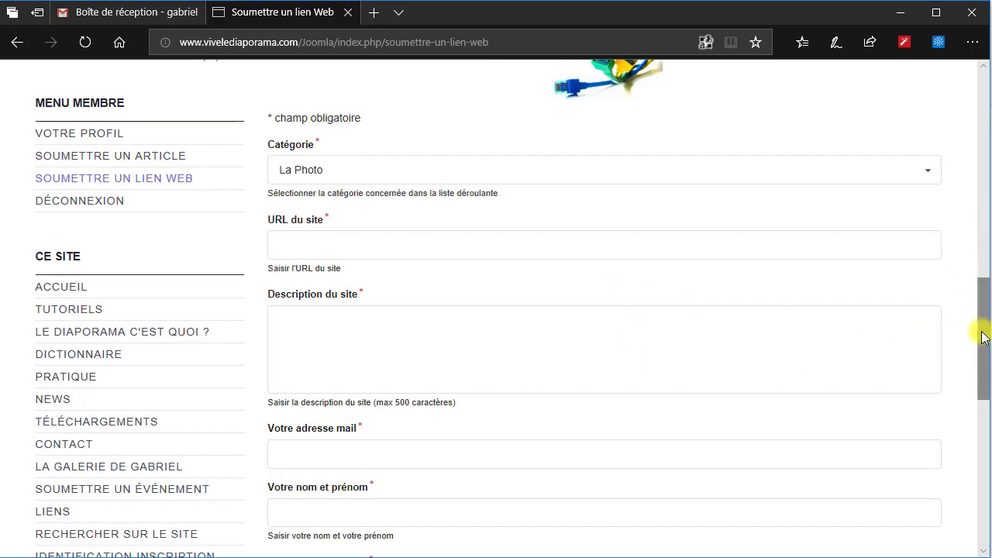
{"action": "left_click_drag", "start_coordinate": [986, 343], "coordinate": [906, 413]}
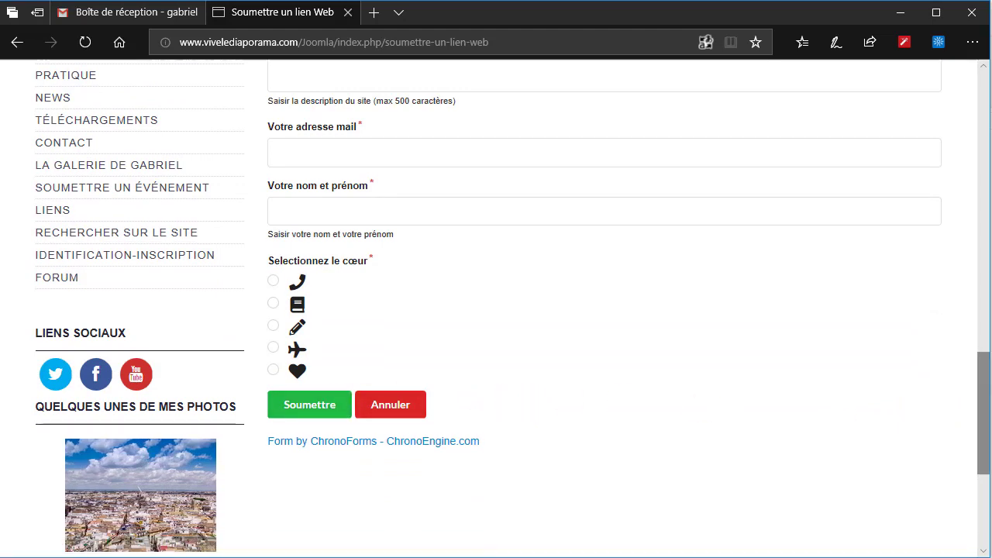
{"action": "left_click_drag", "start_coordinate": [986, 438], "coordinate": [989, 375]}
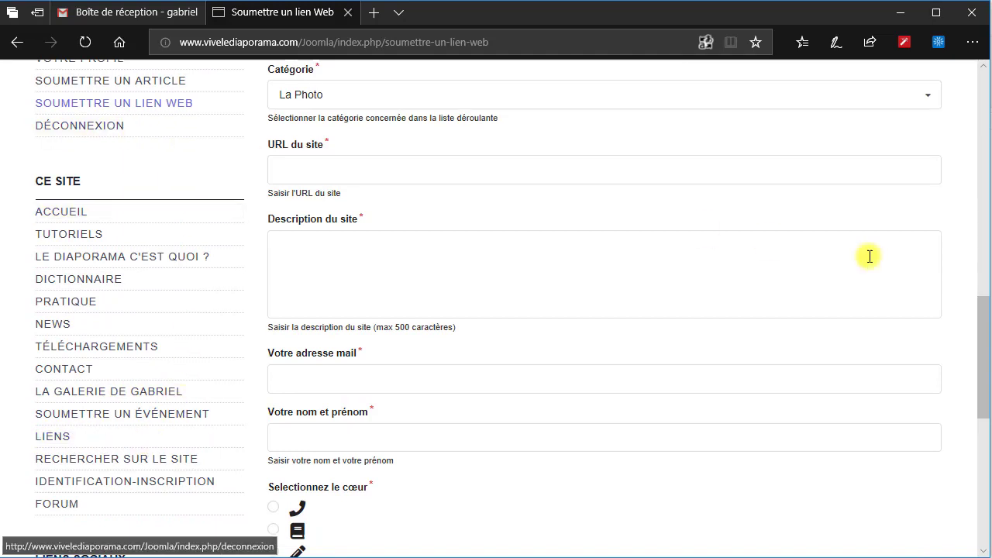
{"action": "left_click_drag", "start_coordinate": [980, 316], "coordinate": [982, 361]}
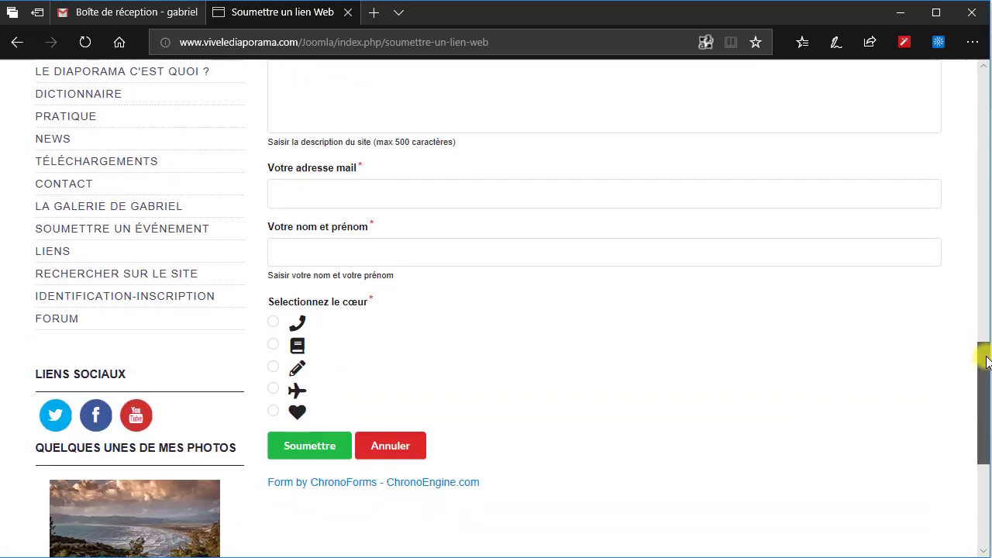
Step: Open the site's forum and examine its navigation bar, announcement and the La Photo section's categories
{"action": "left_click", "coordinate": [77, 323]}
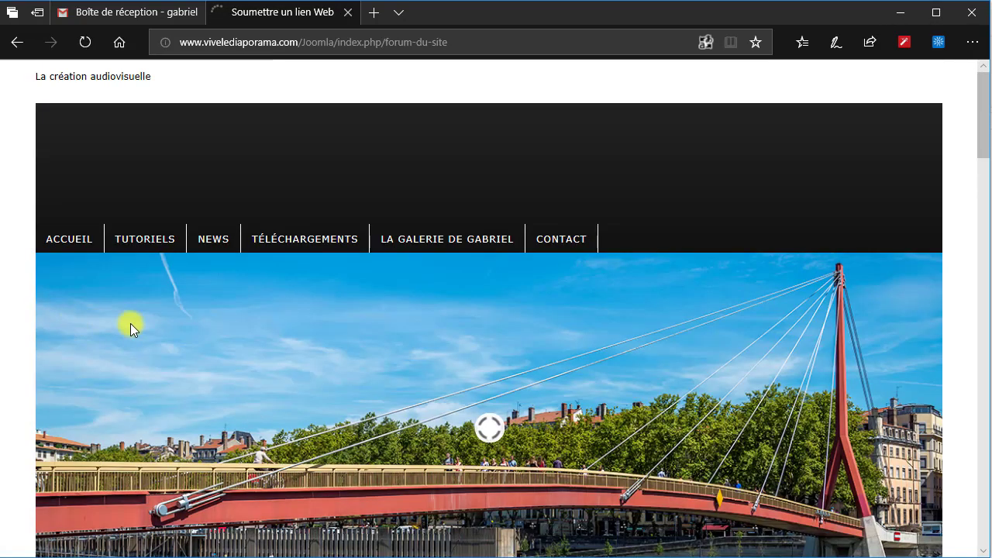
{"action": "left_click_drag", "start_coordinate": [987, 129], "coordinate": [985, 254]}
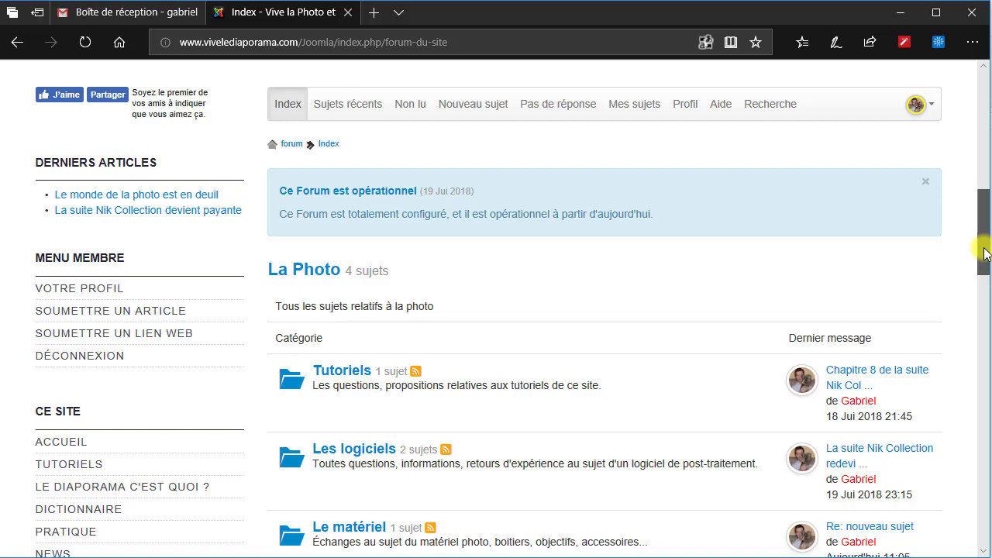
{"action": "left_click_drag", "start_coordinate": [986, 255], "coordinate": [986, 258]}
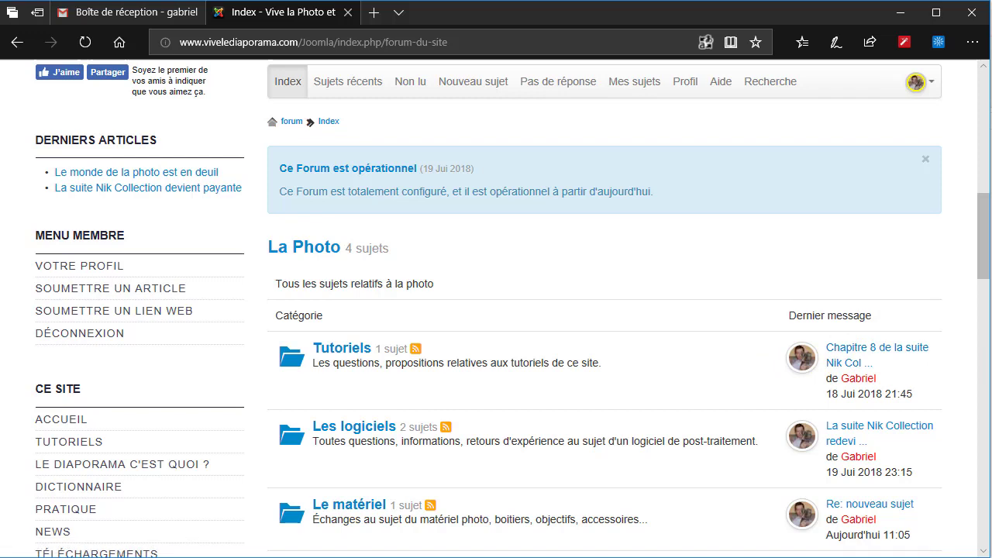
{"action": "mouse_move", "coordinate": [978, 259]}
{"action": "left_mouse_down"}
{"action": "mouse_move", "coordinate": [974, 478]}
{"action": "mouse_move", "coordinate": [987, 275]}
{"action": "left_mouse_up"}
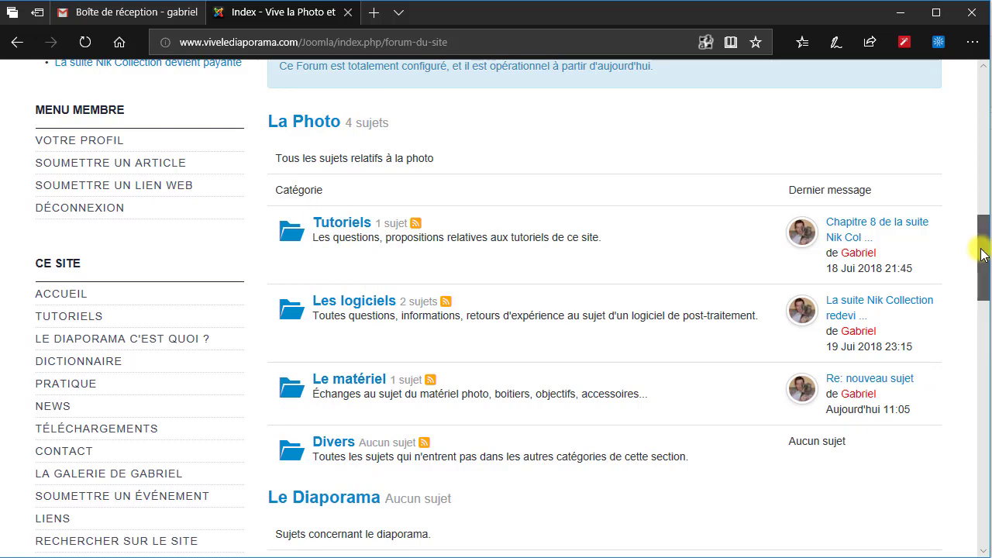
Step: Examine the remaining forum sections, from Le Diaporama to Zone d'entrainement, and the member and statistics areas
{"action": "left_click_drag", "start_coordinate": [983, 254], "coordinate": [980, 308]}
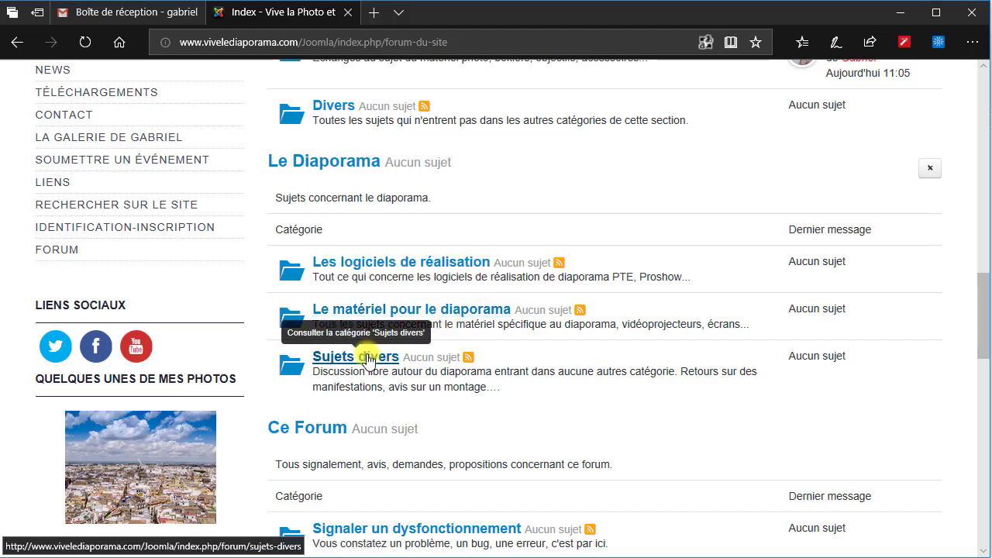
{"action": "scroll", "coordinate": [570, 423], "scroll_direction": "down", "scroll_amount": 2}
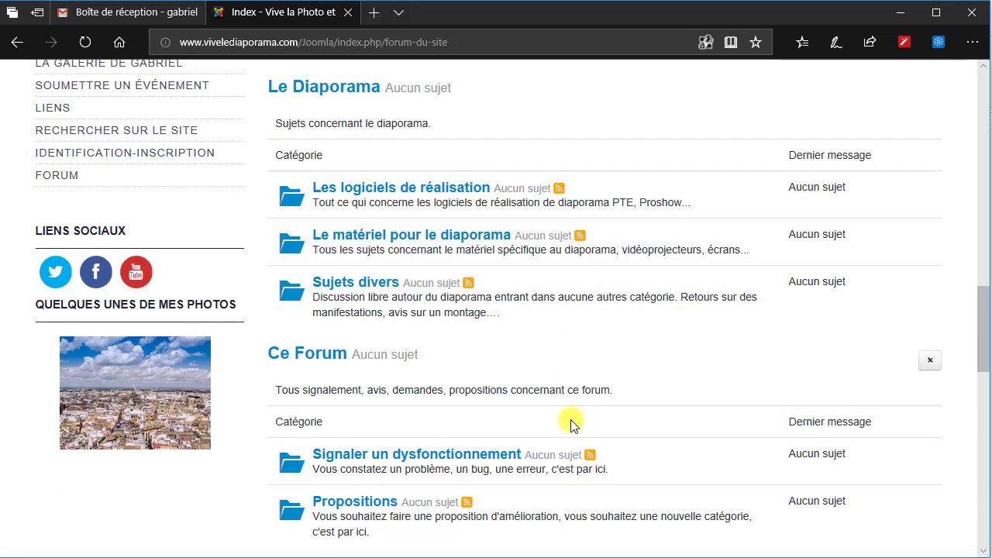
{"action": "scroll", "coordinate": [570, 423], "scroll_direction": "down", "scroll_amount": 2}
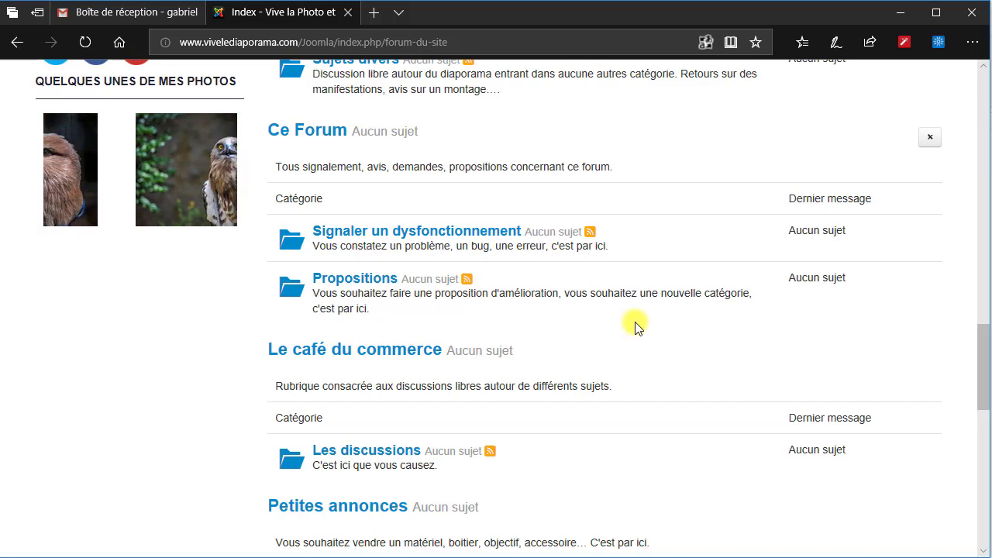
{"action": "scroll", "coordinate": [632, 327], "scroll_direction": "down", "scroll_amount": 1}
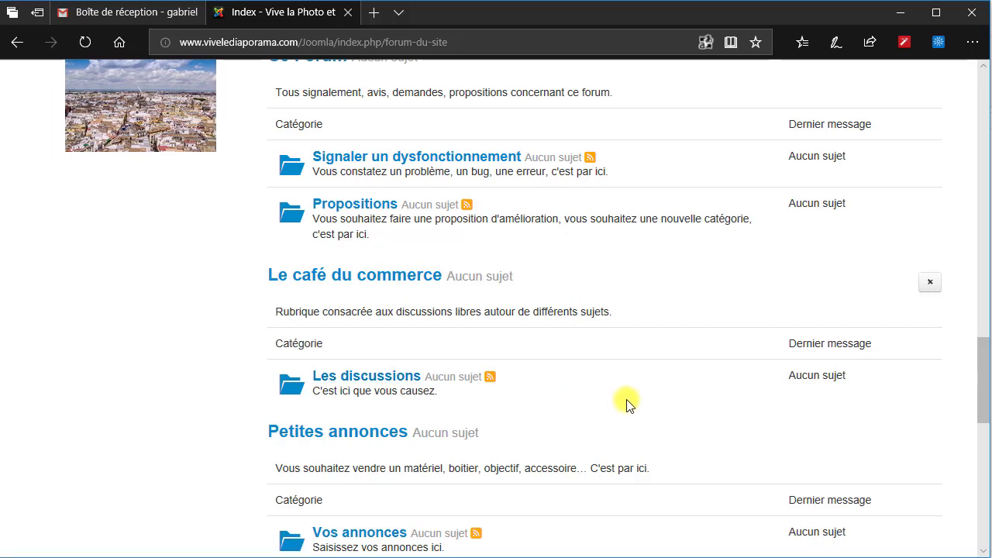
{"action": "scroll", "coordinate": [627, 404], "scroll_direction": "down", "scroll_amount": 1}
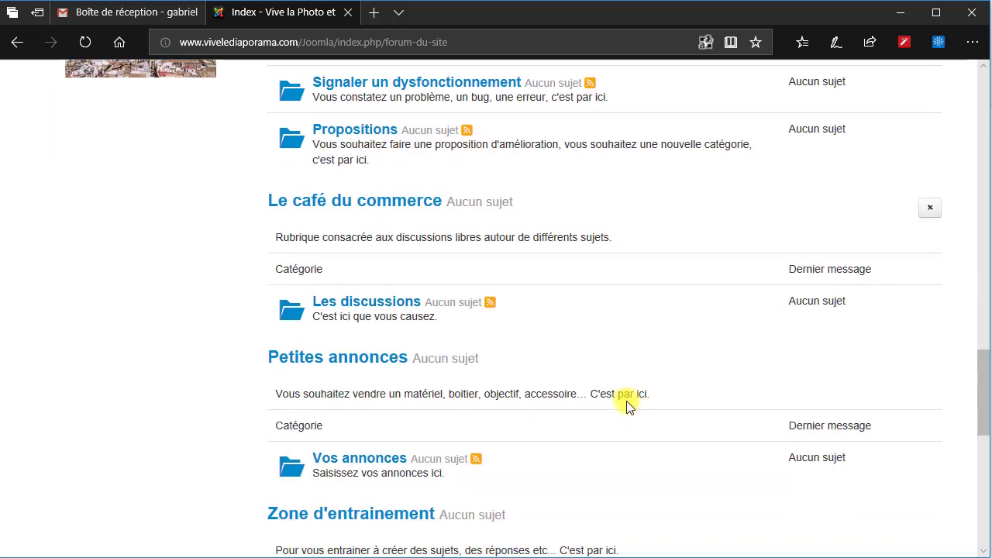
{"action": "scroll", "coordinate": [627, 406], "scroll_direction": "down", "scroll_amount": 1}
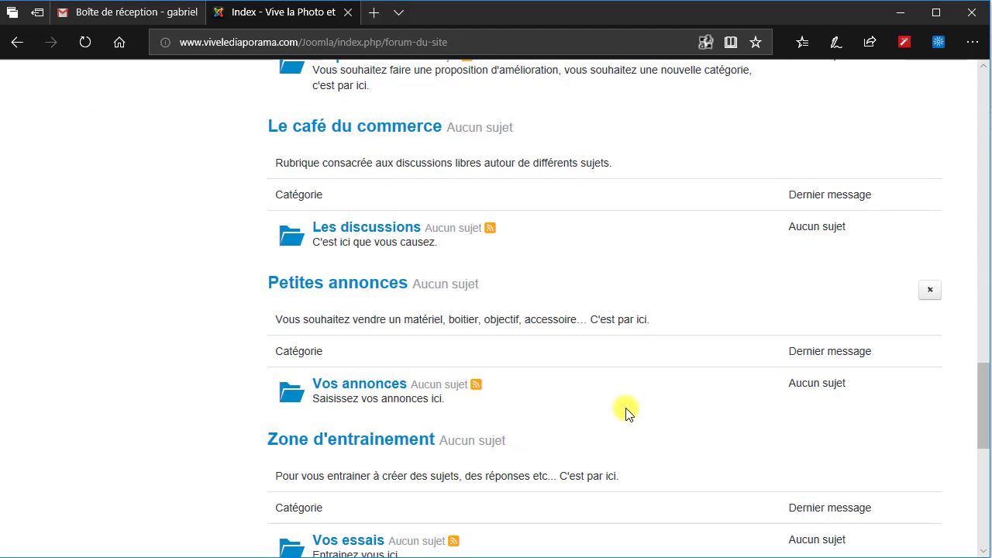
{"action": "scroll", "coordinate": [628, 410], "scroll_direction": "down", "scroll_amount": 1}
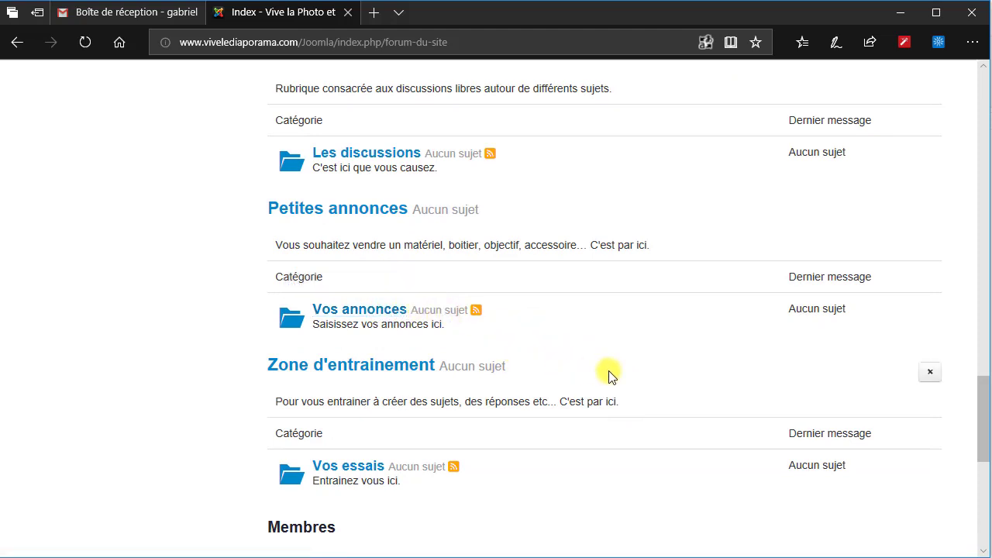
{"action": "scroll", "coordinate": [609, 375], "scroll_direction": "down", "scroll_amount": 2}
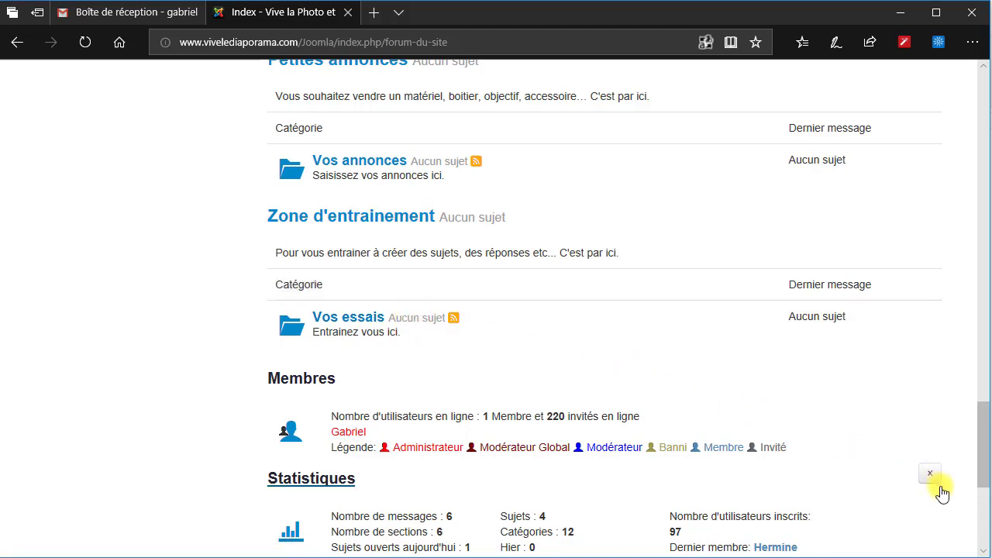
Step: Open the Le matériel category in the forum's La Photo section and bring its topic list into view
{"action": "left_click_drag", "start_coordinate": [984, 480], "coordinate": [984, 282]}
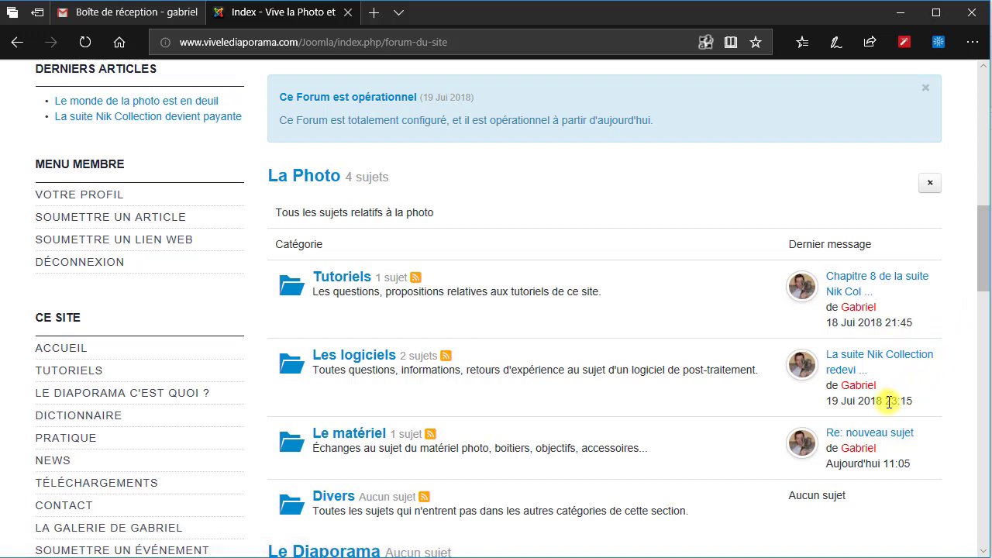
{"action": "left_click", "coordinate": [362, 436]}
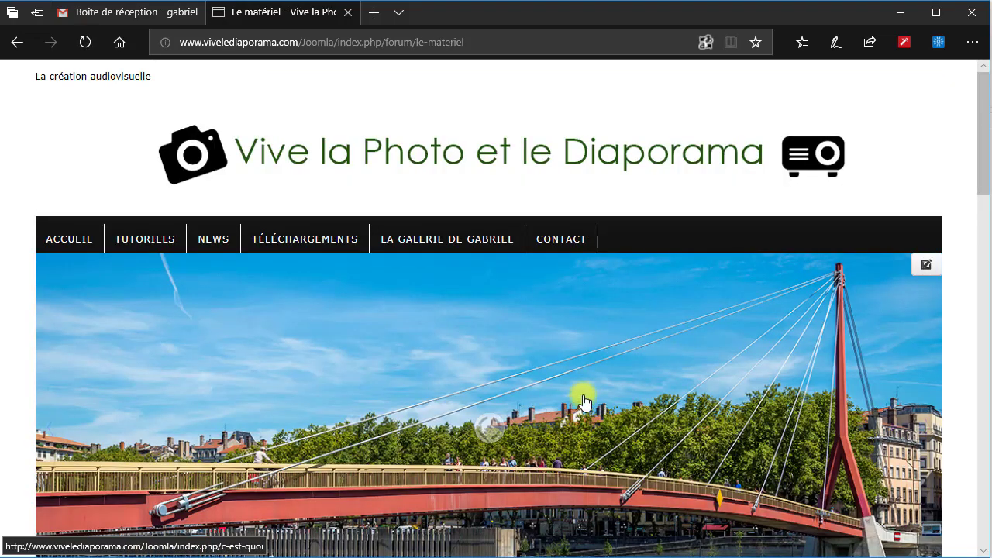
{"action": "scroll", "coordinate": [582, 397], "scroll_direction": "down", "scroll_amount": 4}
{"action": "scroll", "coordinate": [583, 399], "scroll_direction": "down", "scroll_amount": 3}
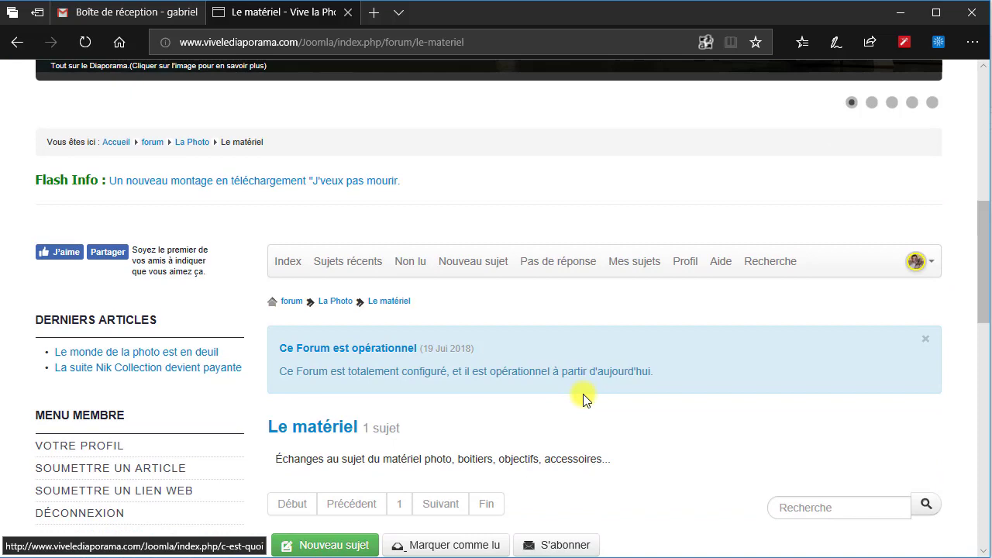
{"action": "scroll", "coordinate": [583, 399], "scroll_direction": "down", "scroll_amount": 2}
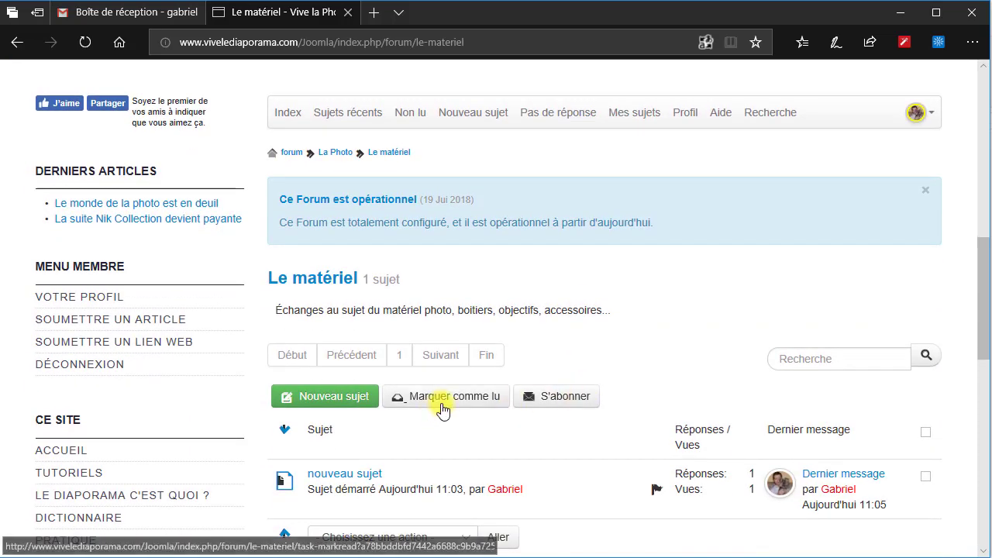
Step: Start a new topic in the Le matériel category and enter the subject "Nouveau sujet de" followed by the member's first name
{"action": "left_click", "coordinate": [338, 399]}
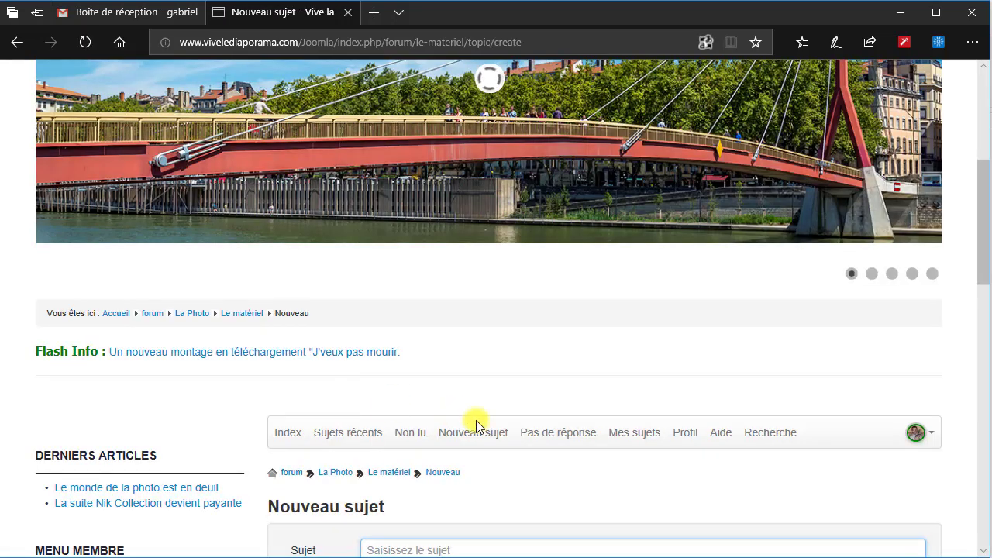
{"action": "scroll", "coordinate": [560, 442], "scroll_direction": "down", "scroll_amount": 2}
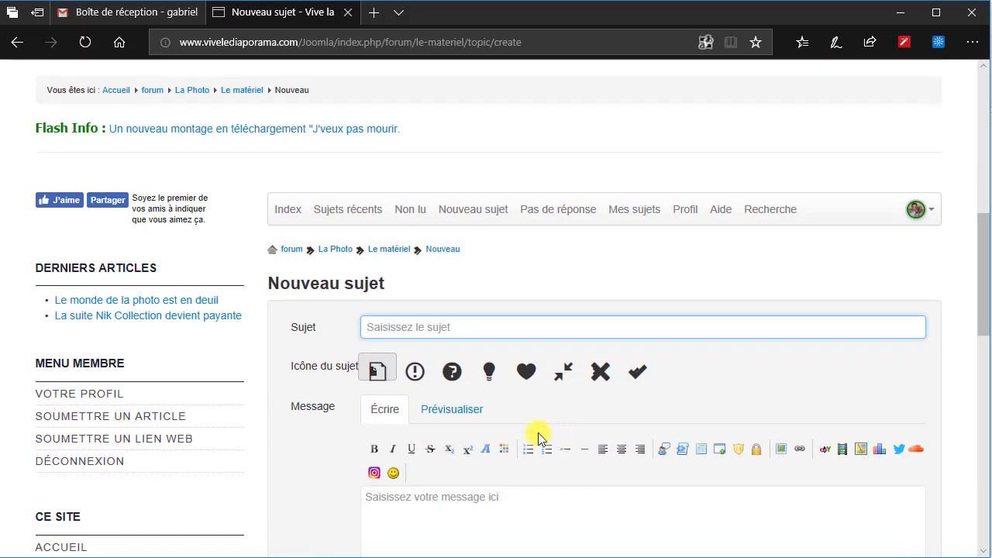
{"action": "left_click", "coordinate": [422, 325]}
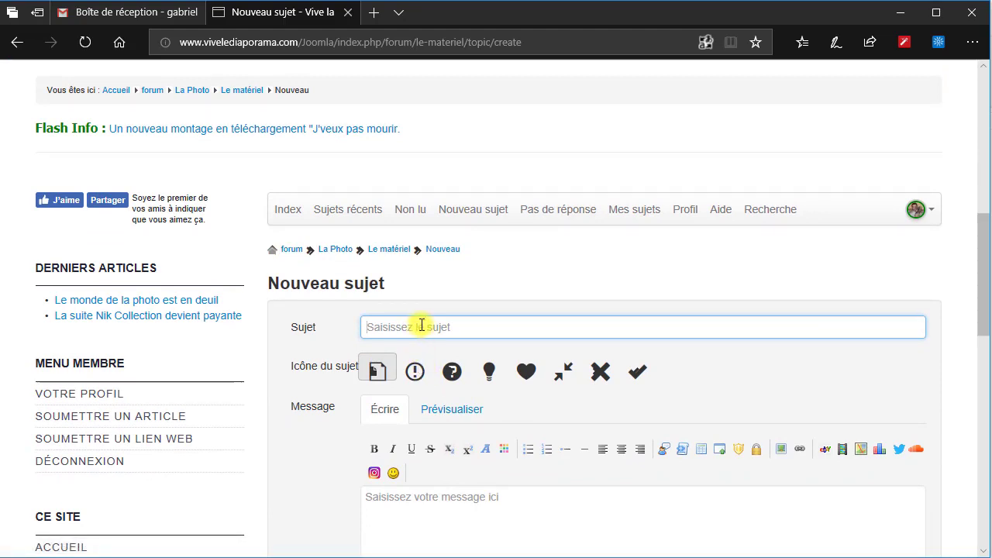
{"action": "type", "text": "N"}
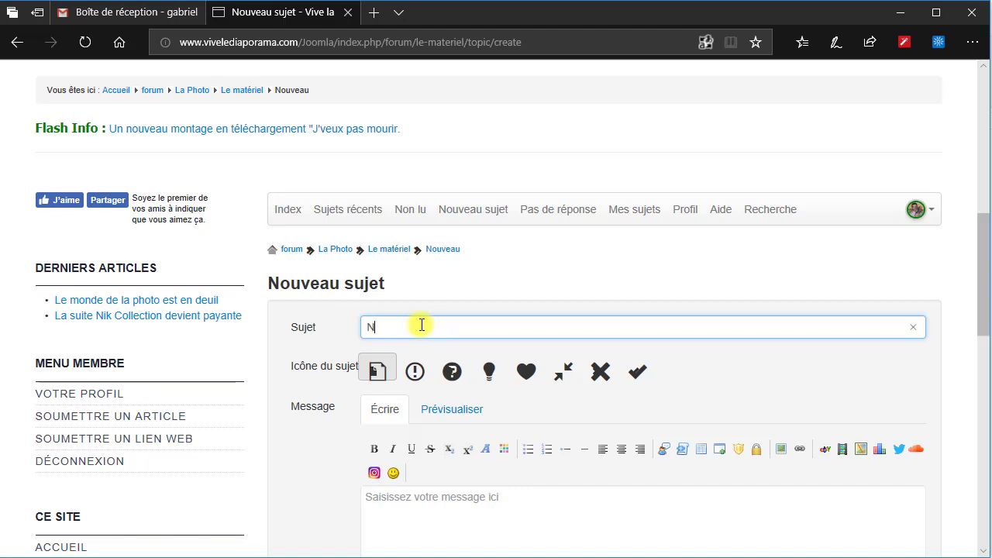
{"action": "type", "text": "ouveau "}
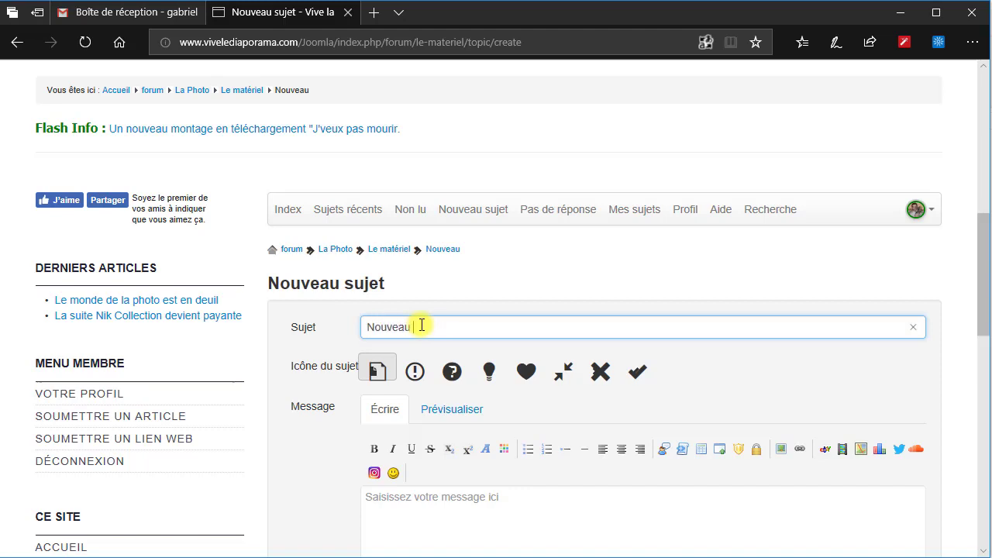
{"action": "type", "text": "sujet de Gabriel"}
Step: Write "texte" as the new topic's message and submit the topic
{"action": "left_click", "coordinate": [409, 493]}
{"action": "type", "text": "te"}
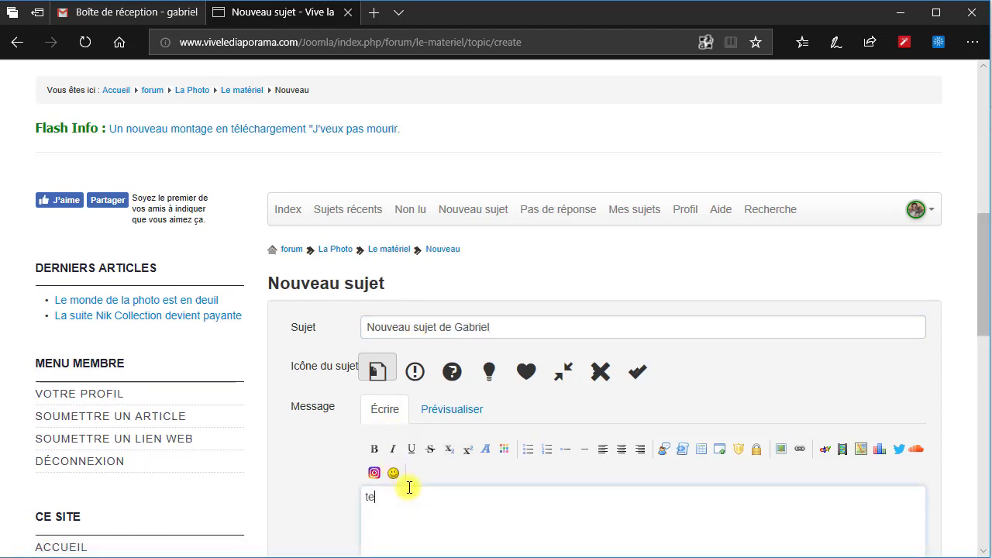
{"action": "type", "text": "c"}
{"action": "key", "text": "BackSpace"}
{"action": "type", "text": "xte"}
{"action": "scroll", "coordinate": [589, 410], "scroll_direction": "down", "scroll_amount": 5}
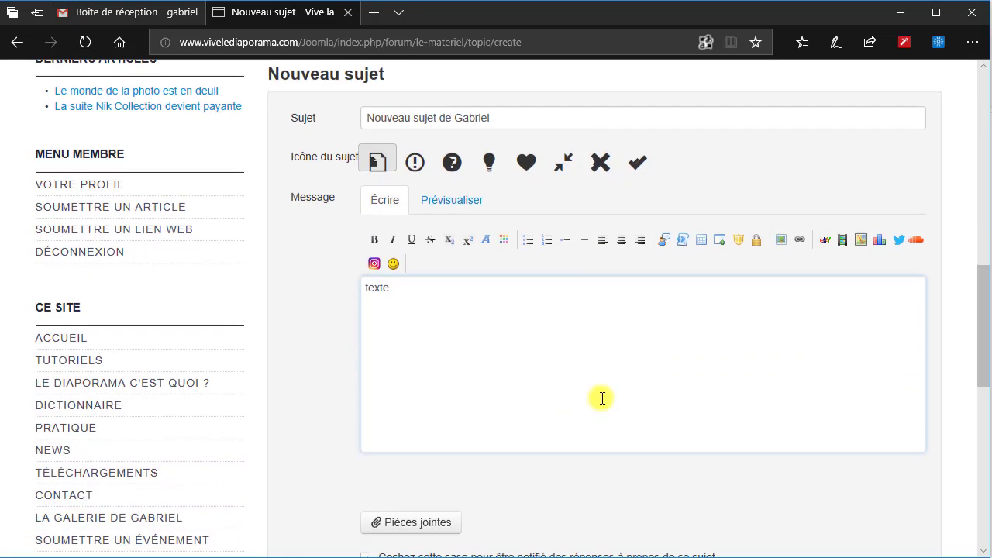
{"action": "left_click", "coordinate": [574, 470]}
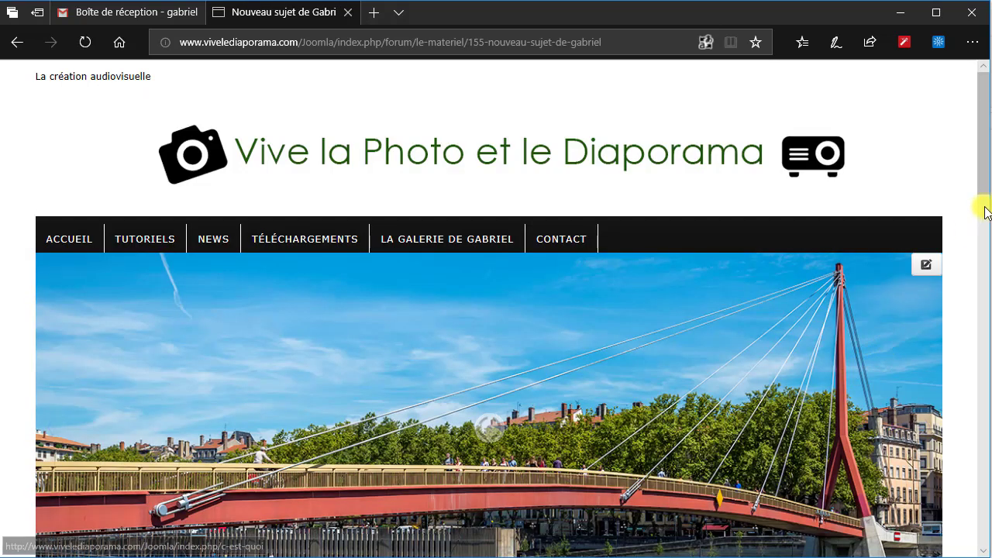
Step: Examine the published topic page, including the confirmation notice, breadcrumb path, message and the controls beneath it
{"action": "left_click_drag", "start_coordinate": [982, 165], "coordinate": [981, 302]}
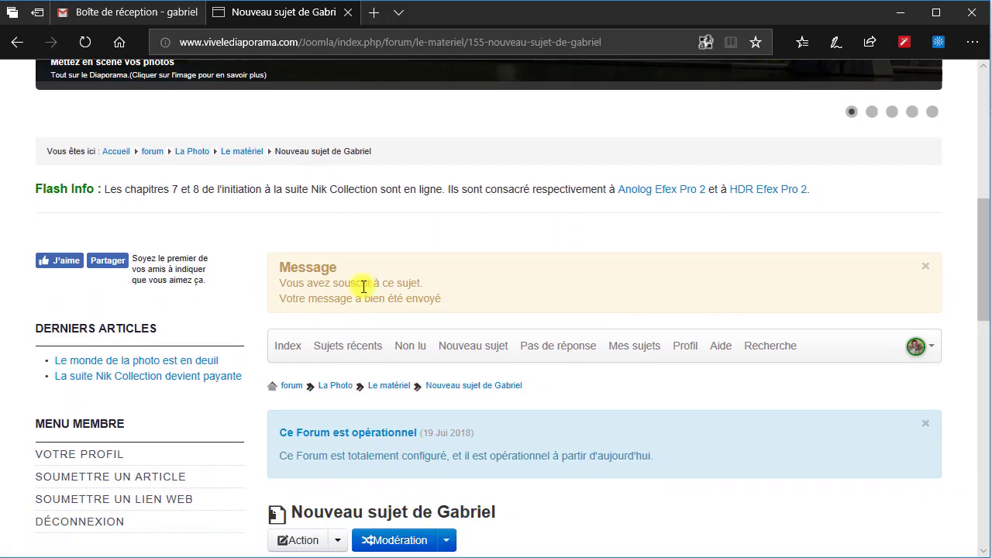
{"action": "left_click_drag", "start_coordinate": [981, 251], "coordinate": [985, 331]}
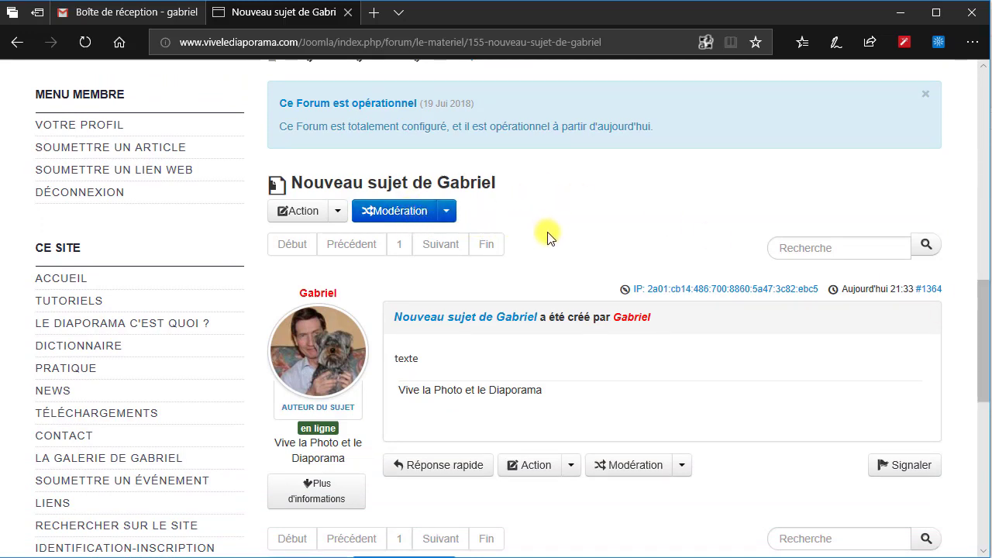
{"action": "scroll", "coordinate": [547, 236], "scroll_direction": "up", "scroll_amount": 2}
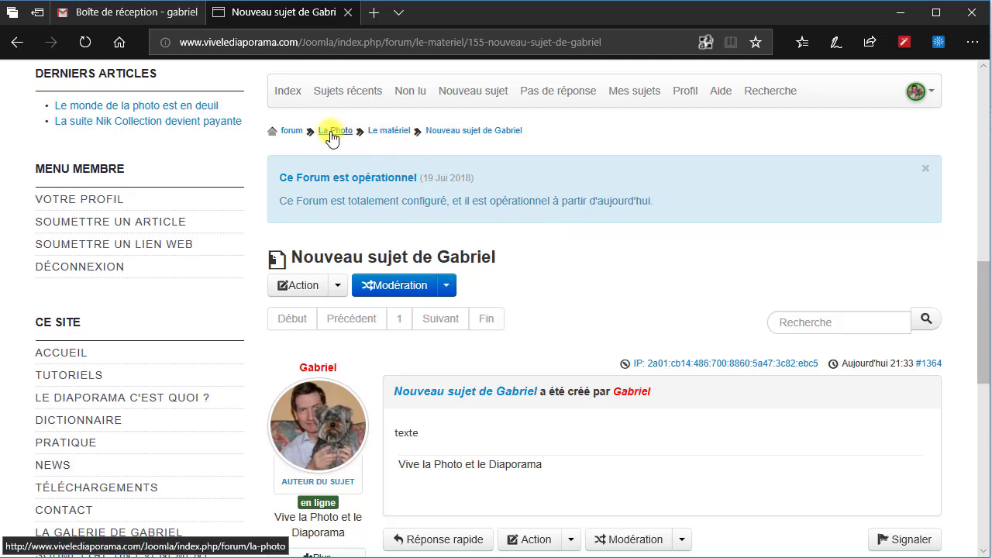
{"action": "scroll", "coordinate": [687, 240], "scroll_direction": "down", "scroll_amount": 3}
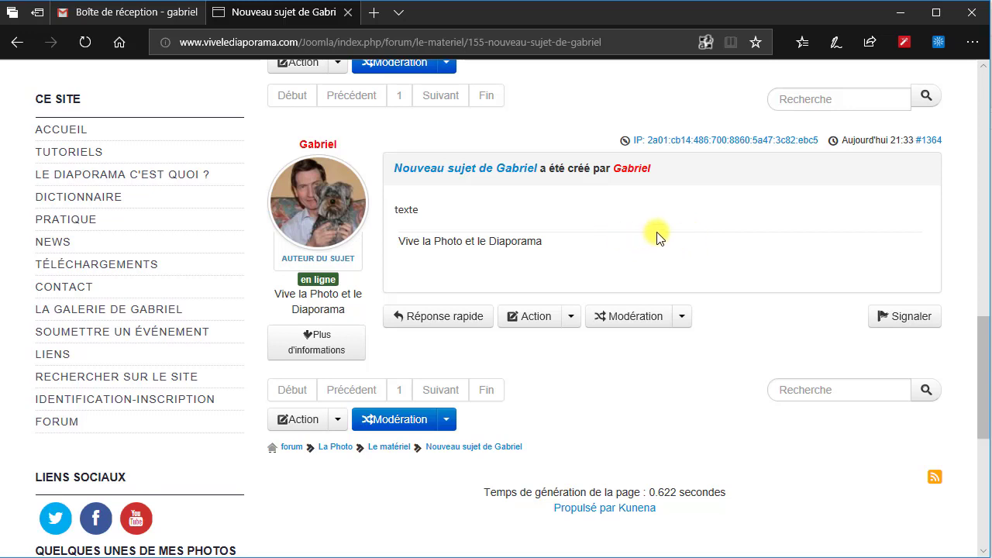
{"action": "scroll", "coordinate": [656, 233], "scroll_direction": "up", "scroll_amount": 2}
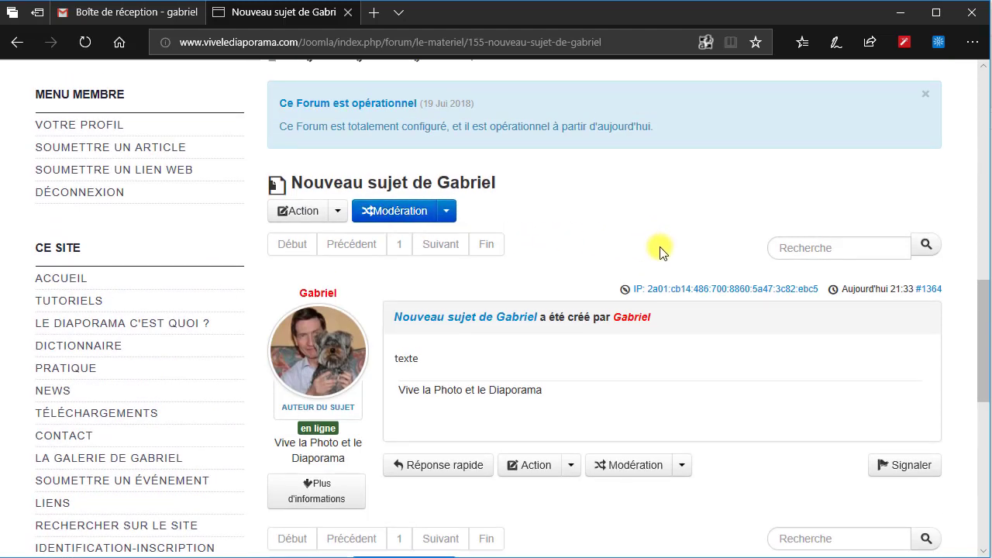
{"action": "scroll", "coordinate": [632, 243], "scroll_direction": "down", "scroll_amount": 1}
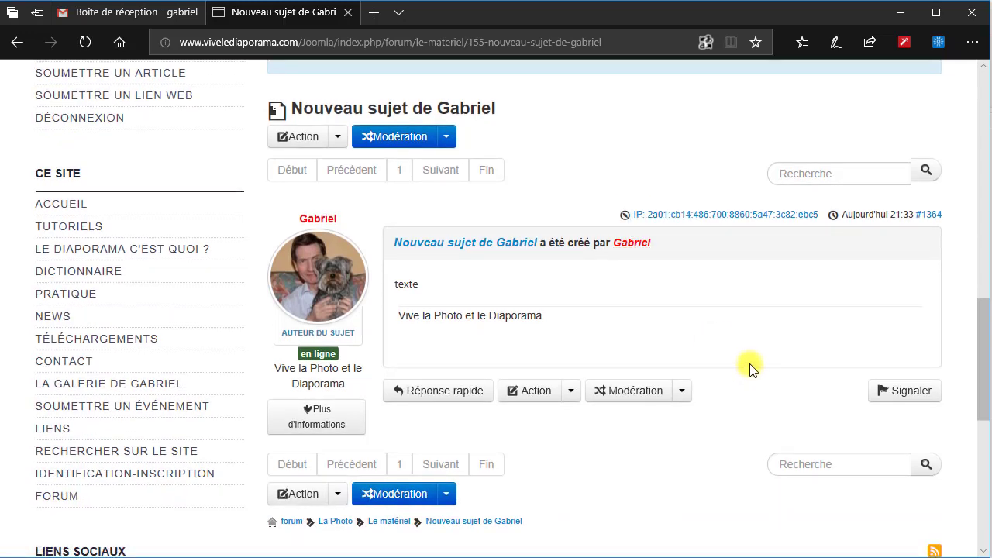
{"action": "scroll", "coordinate": [750, 369], "scroll_direction": "down", "scroll_amount": 1}
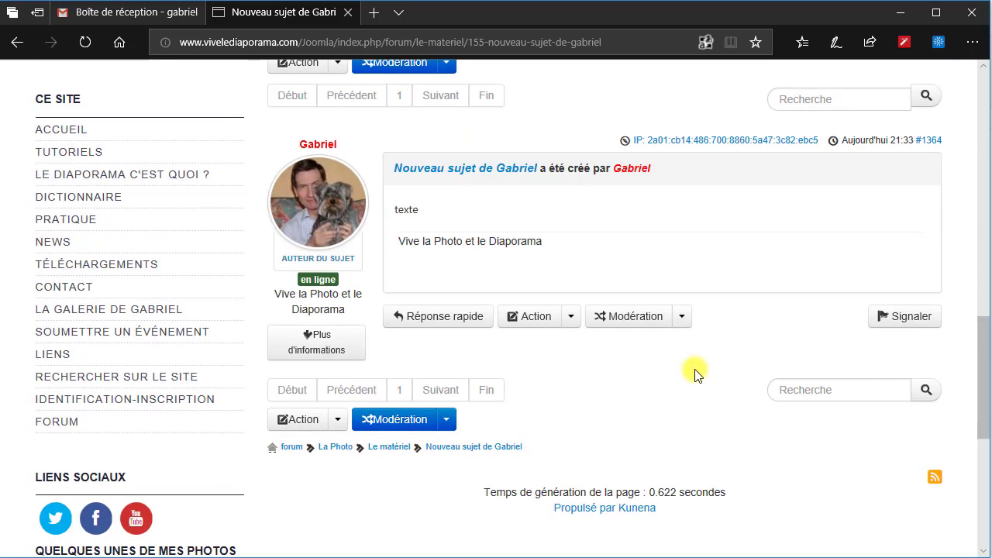
Step: Review the action options of the topic's first message and open the full reply form from them
{"action": "left_click", "coordinate": [570, 318]}
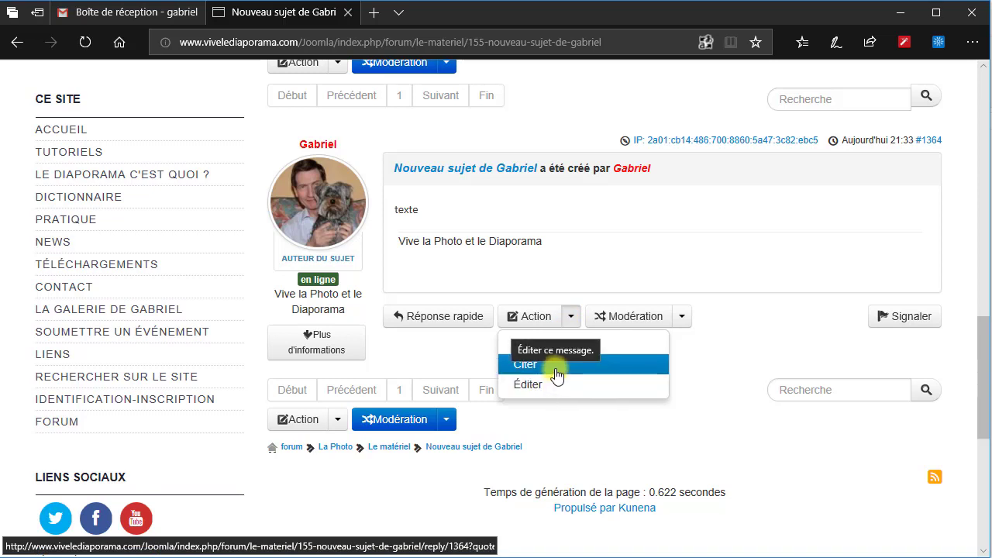
{"action": "left_click", "coordinate": [624, 353]}
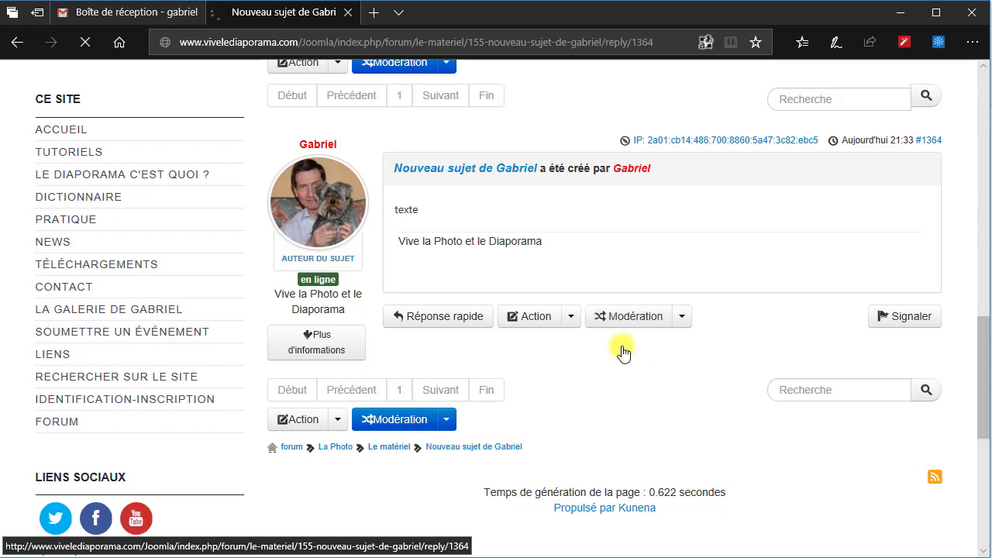
{"action": "scroll", "coordinate": [622, 348], "scroll_direction": "down", "scroll_amount": 5}
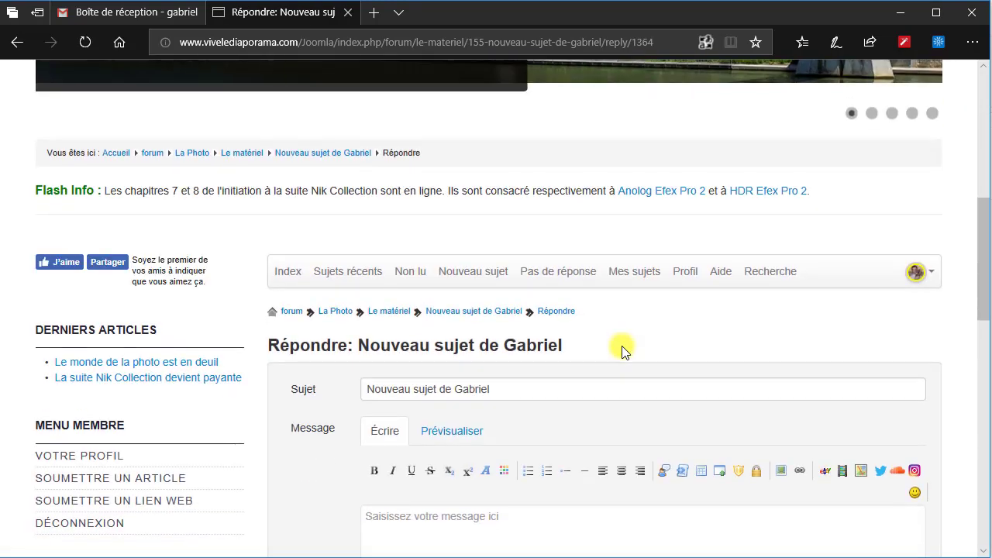
{"action": "scroll", "coordinate": [622, 345], "scroll_direction": "down", "scroll_amount": 1}
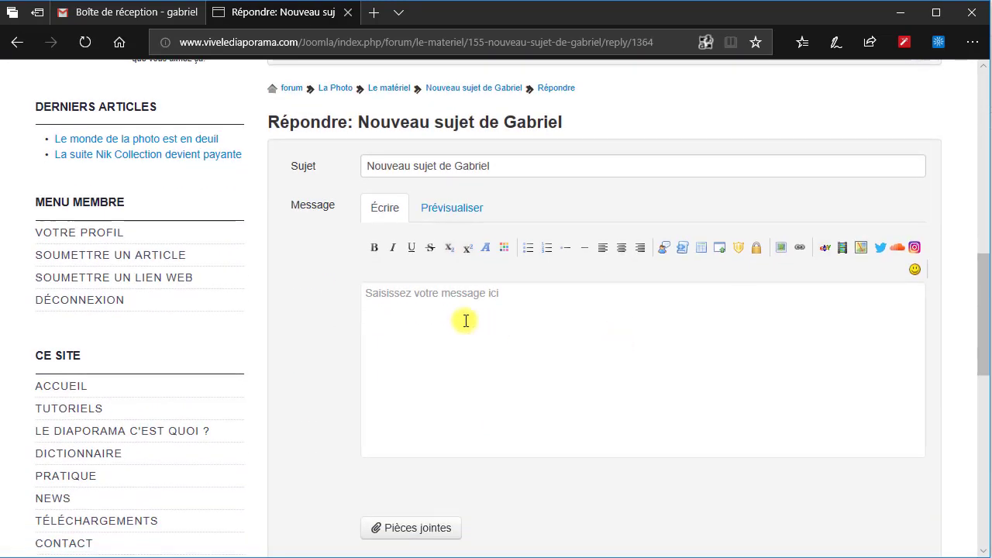
Step: Write "Réponse" as the reply message and submit it to the topic
{"action": "left_click", "coordinate": [426, 300]}
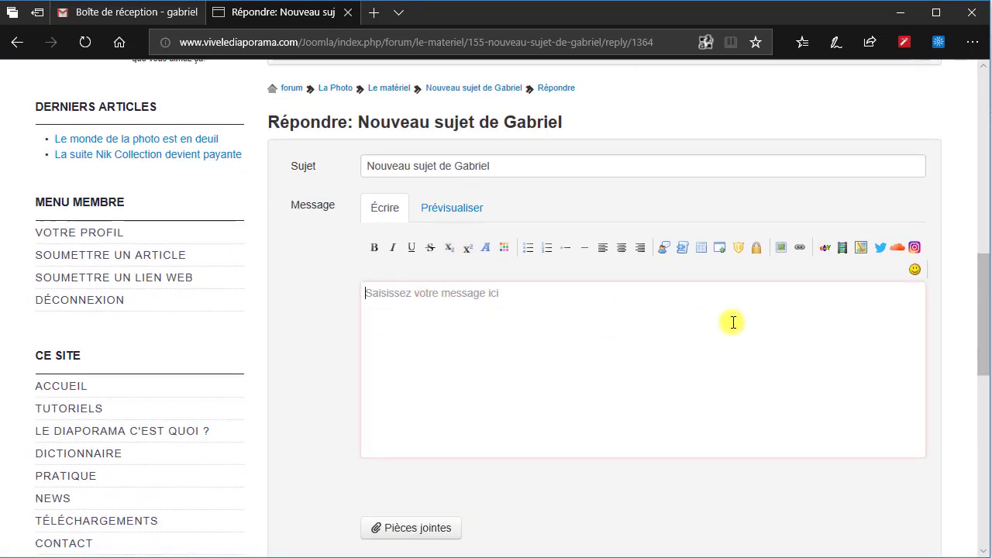
{"action": "type", "text": "Répo"}
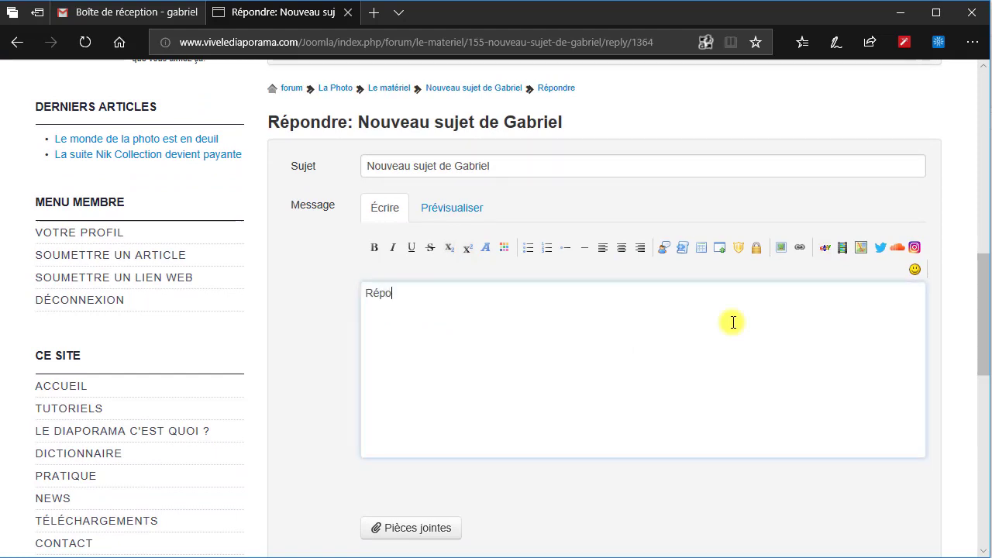
{"action": "type", "text": "nse"}
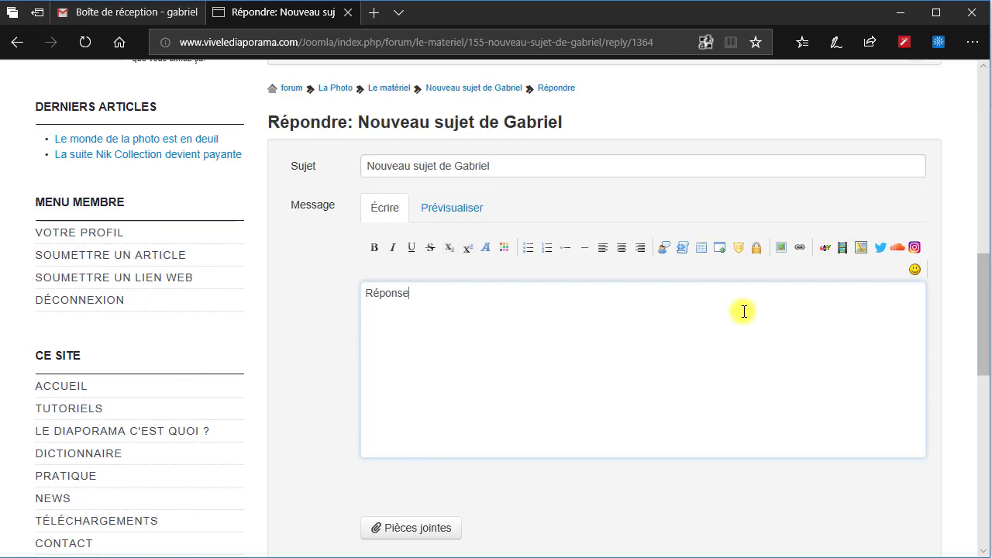
{"action": "scroll", "coordinate": [757, 300], "scroll_direction": "down", "scroll_amount": 1}
{"action": "scroll", "coordinate": [757, 300], "scroll_direction": "down", "scroll_amount": 2}
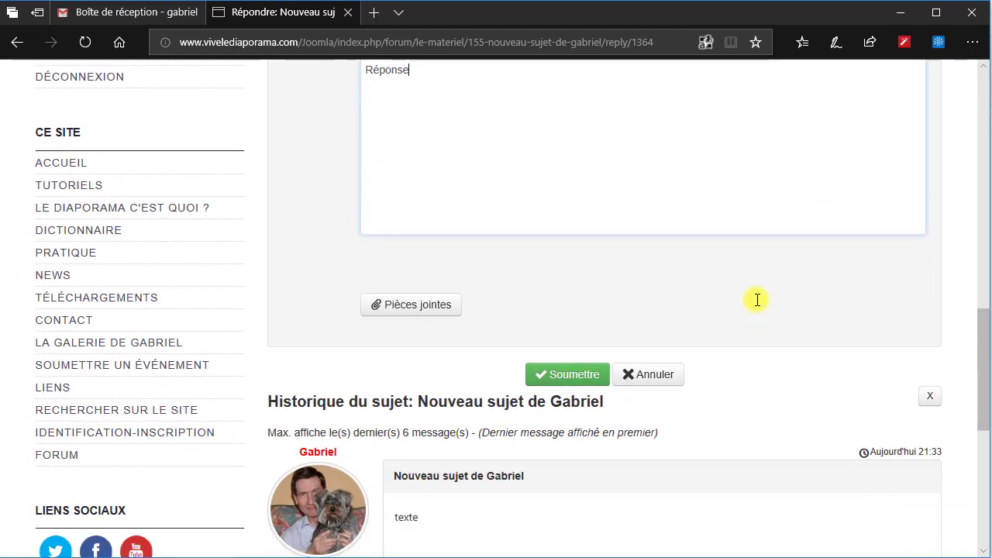
{"action": "left_click", "coordinate": [571, 374]}
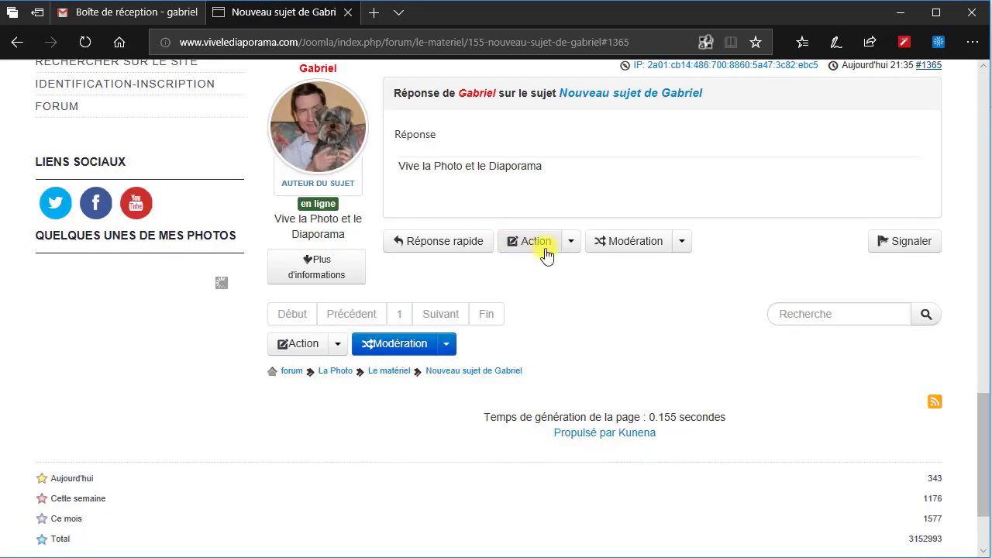
Step: Examine how the original message and the posted reply appear in the topic, with the controls under each
{"action": "scroll", "coordinate": [556, 258], "scroll_direction": "up", "scroll_amount": 3}
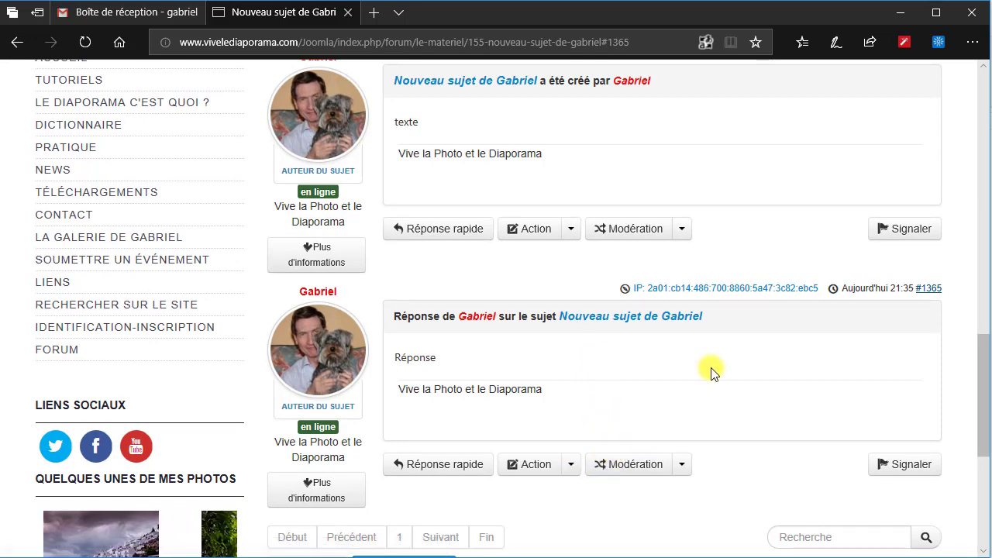
{"action": "scroll", "coordinate": [711, 369], "scroll_direction": "up", "scroll_amount": 1}
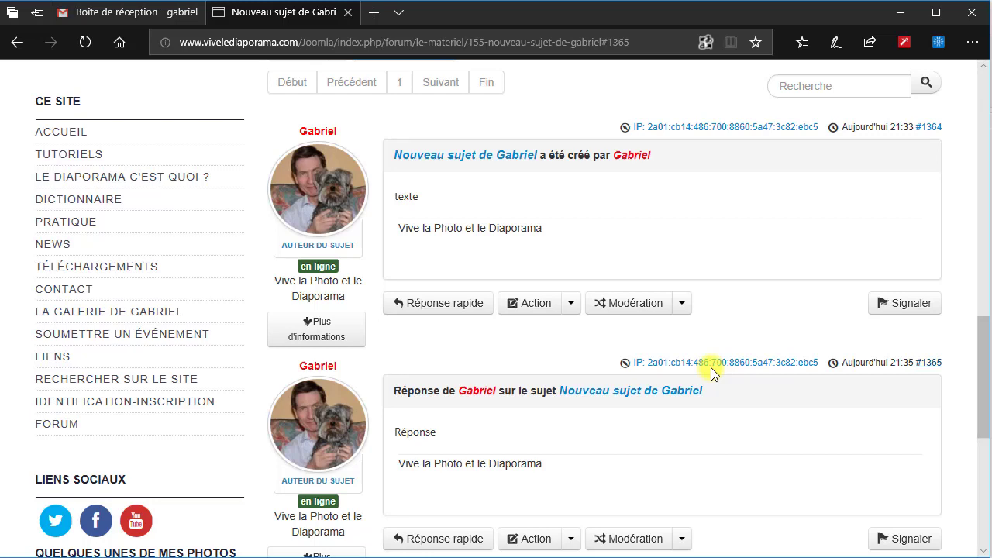
{"action": "scroll", "coordinate": [711, 368], "scroll_direction": "down", "scroll_amount": 1}
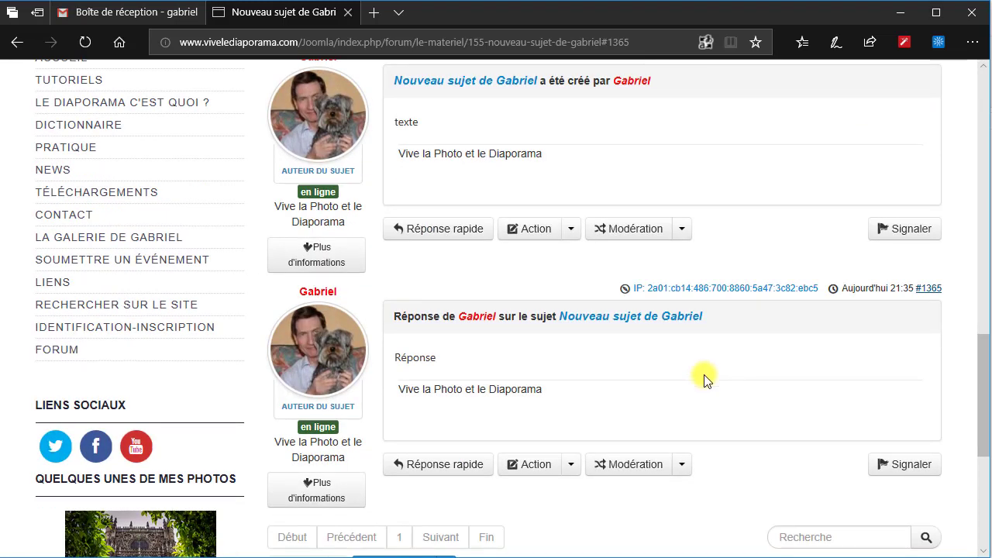
{"action": "scroll", "coordinate": [603, 380], "scroll_direction": "up", "scroll_amount": 1}
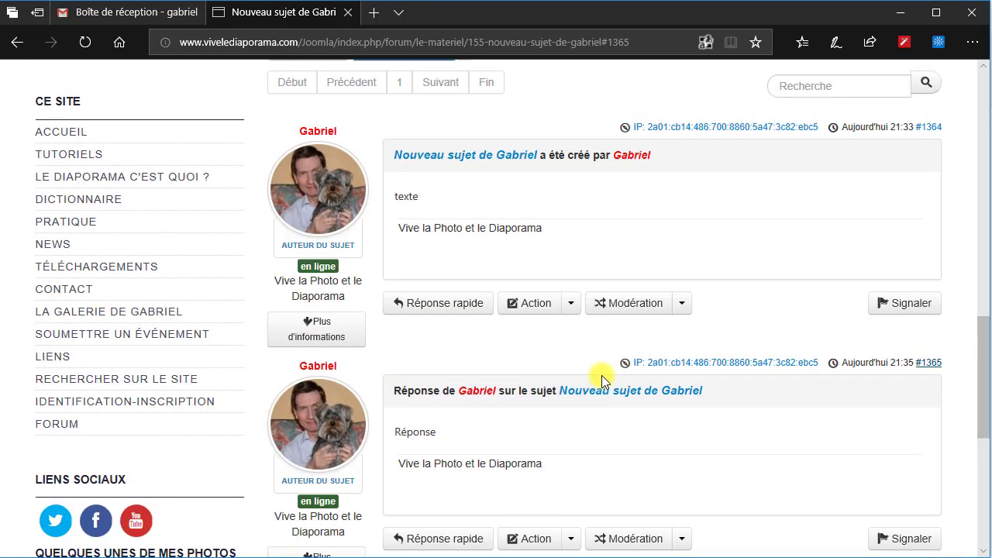
{"action": "scroll", "coordinate": [603, 380], "scroll_direction": "down", "scroll_amount": 1}
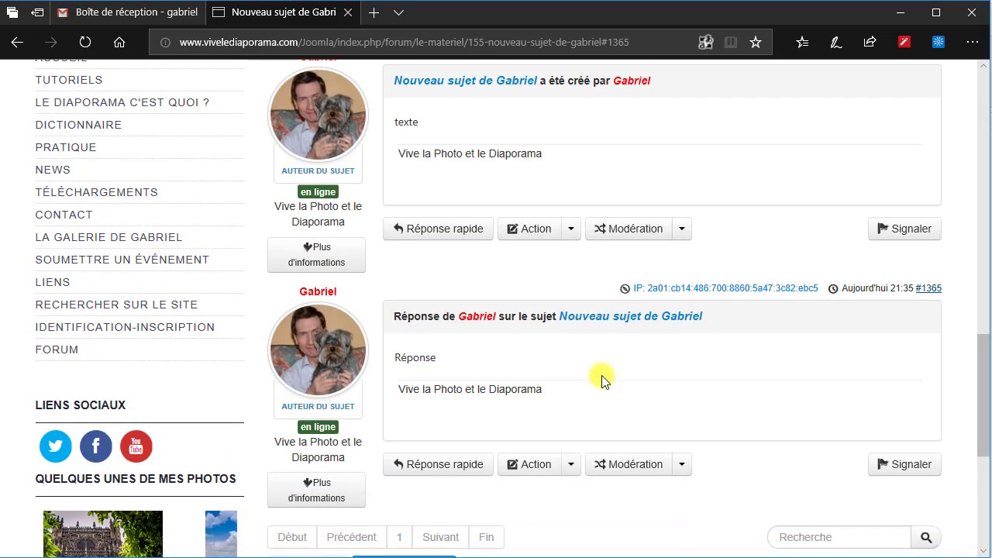
{"action": "scroll", "coordinate": [602, 379], "scroll_direction": "up", "scroll_amount": 1}
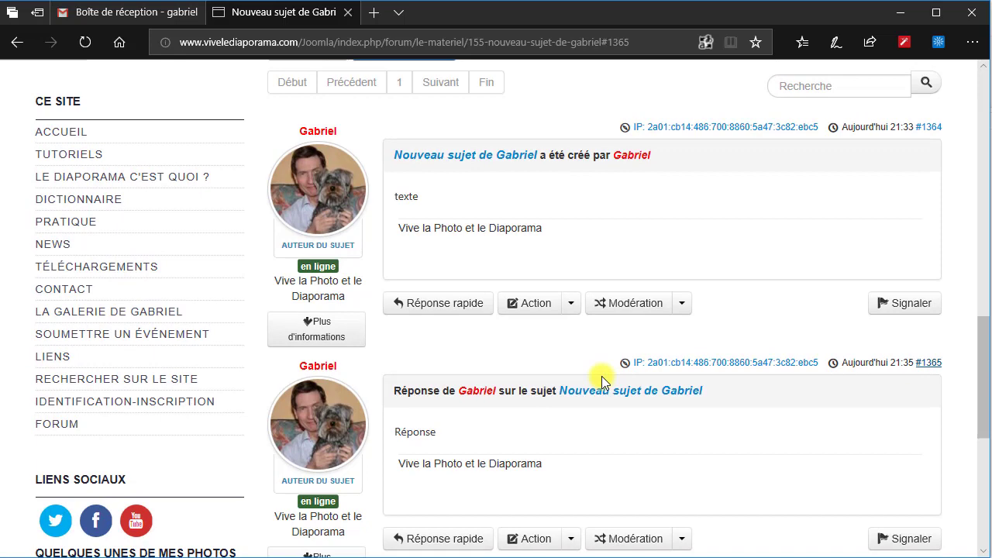
{"action": "scroll", "coordinate": [603, 380], "scroll_direction": "down", "scroll_amount": 1}
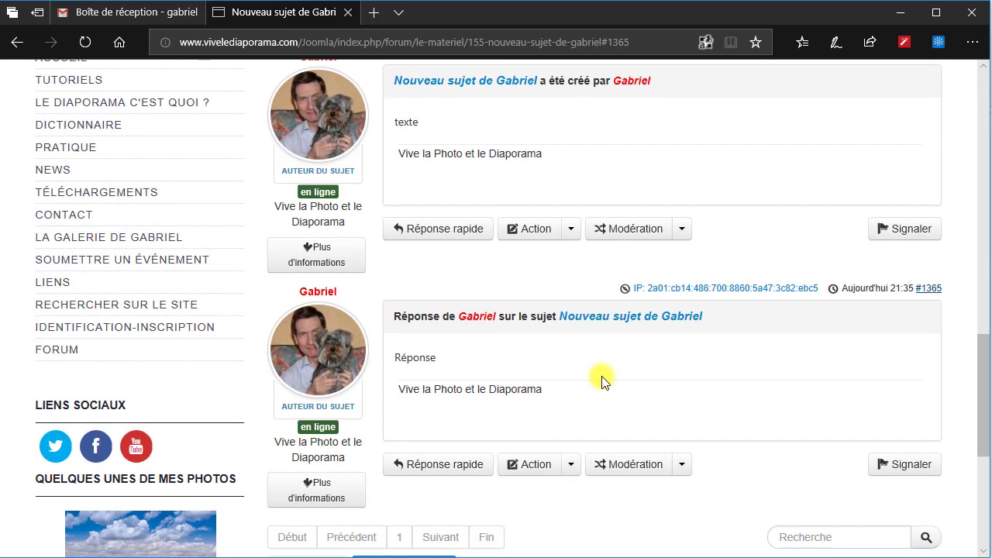
{"action": "scroll", "coordinate": [603, 380], "scroll_direction": "down", "scroll_amount": 1}
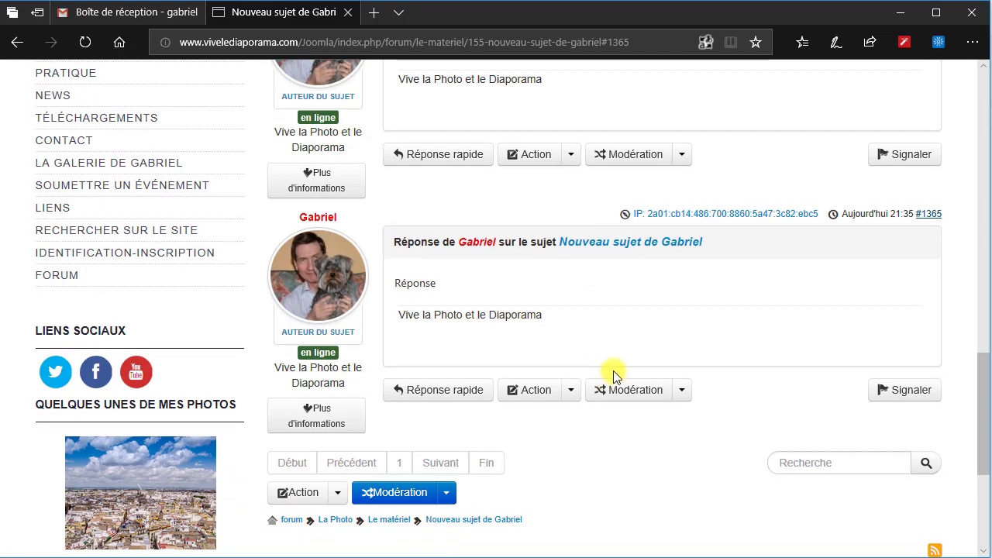
{"action": "scroll", "coordinate": [611, 374], "scroll_direction": "up", "scroll_amount": 1}
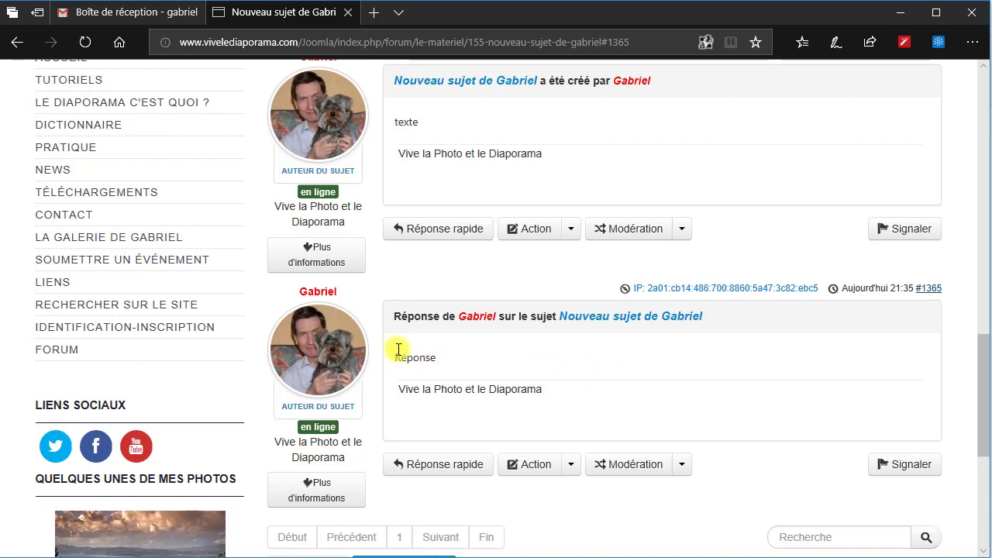
Step: Review the topic's Action and Modération options and the Action options of the posted reply
{"action": "scroll", "coordinate": [509, 375], "scroll_direction": "down", "scroll_amount": 2}
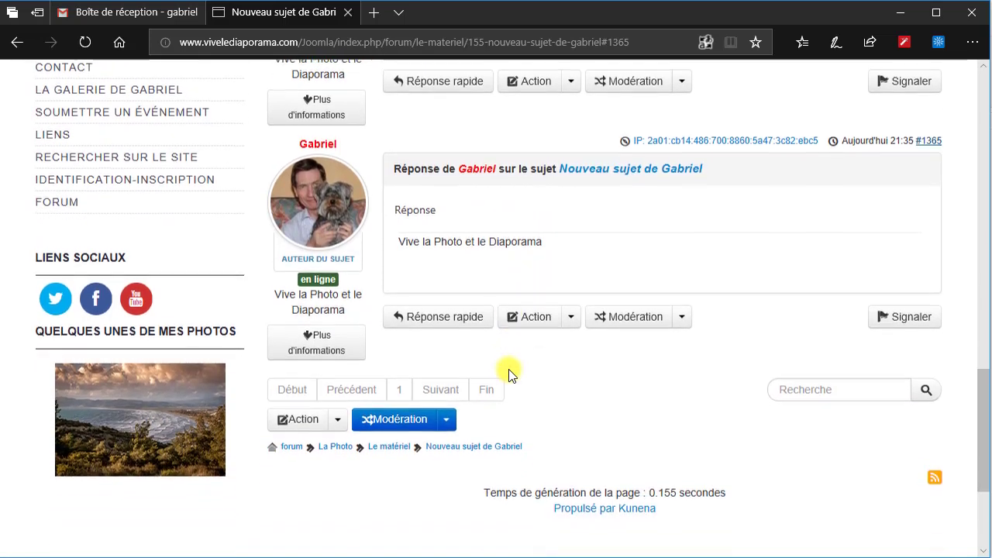
{"action": "left_click", "coordinate": [338, 420]}
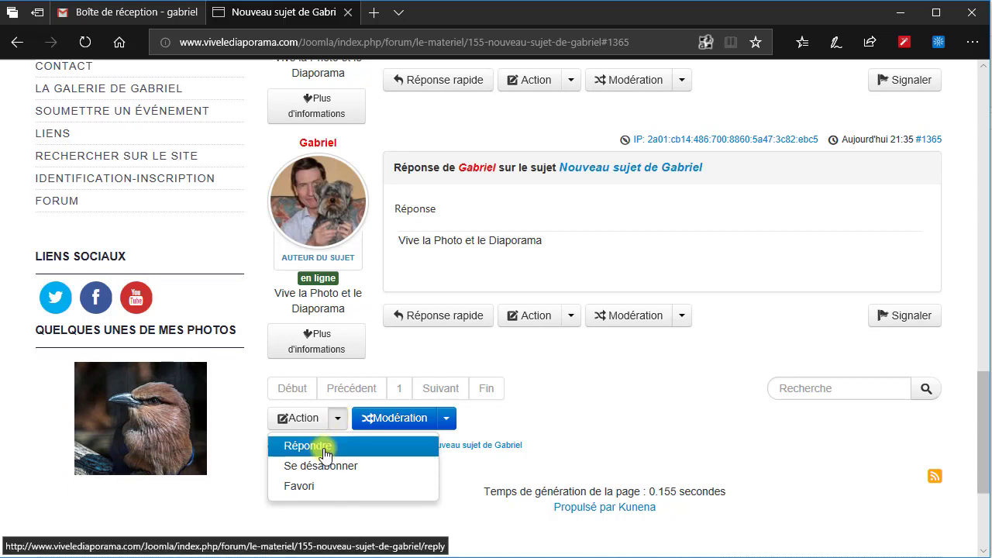
{"action": "left_click", "coordinate": [446, 418]}
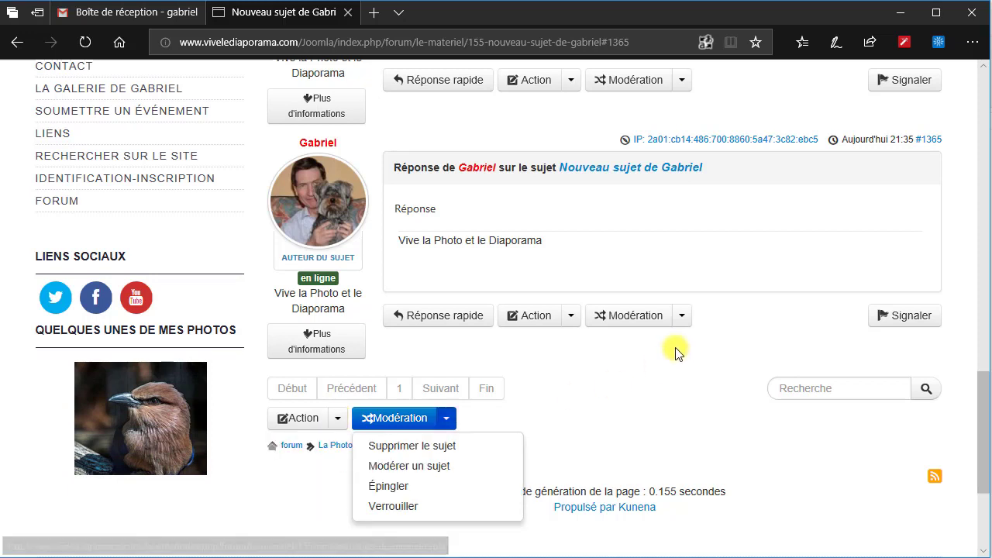
{"action": "left_click", "coordinate": [572, 317]}
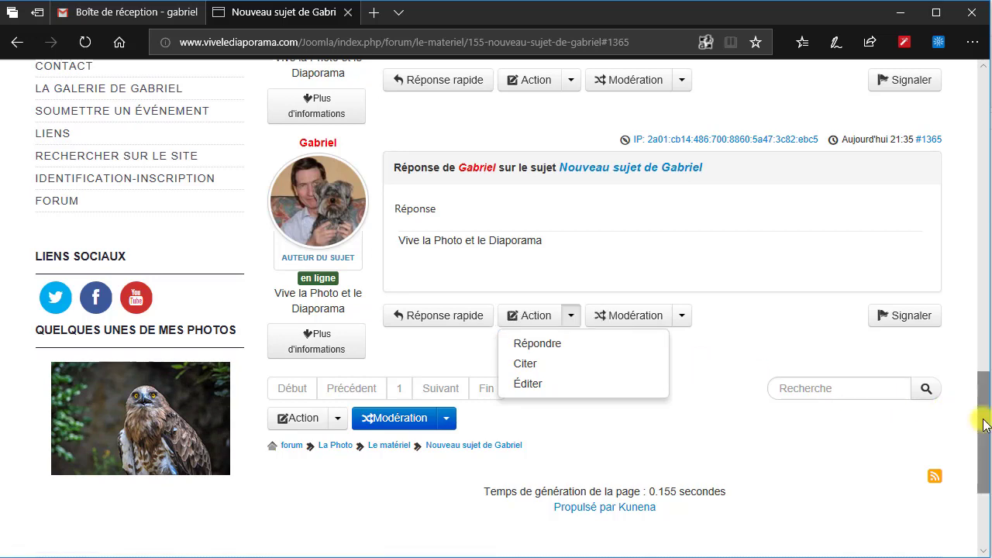
Step: Open the forum's Aide page and examine its table of contents and the instructions for consulting the forum
{"action": "left_click_drag", "start_coordinate": [976, 410], "coordinate": [988, 258]}
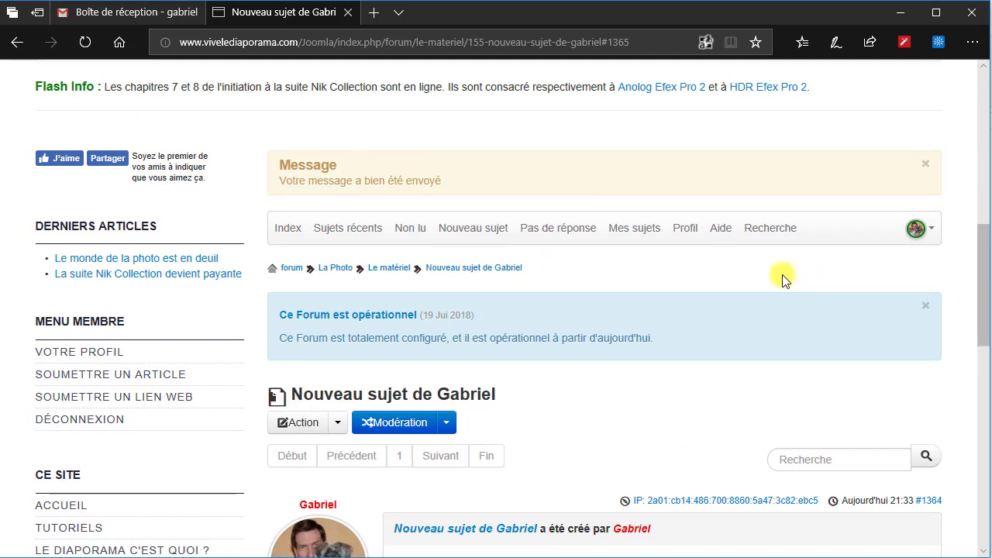
{"action": "left_click", "coordinate": [720, 231]}
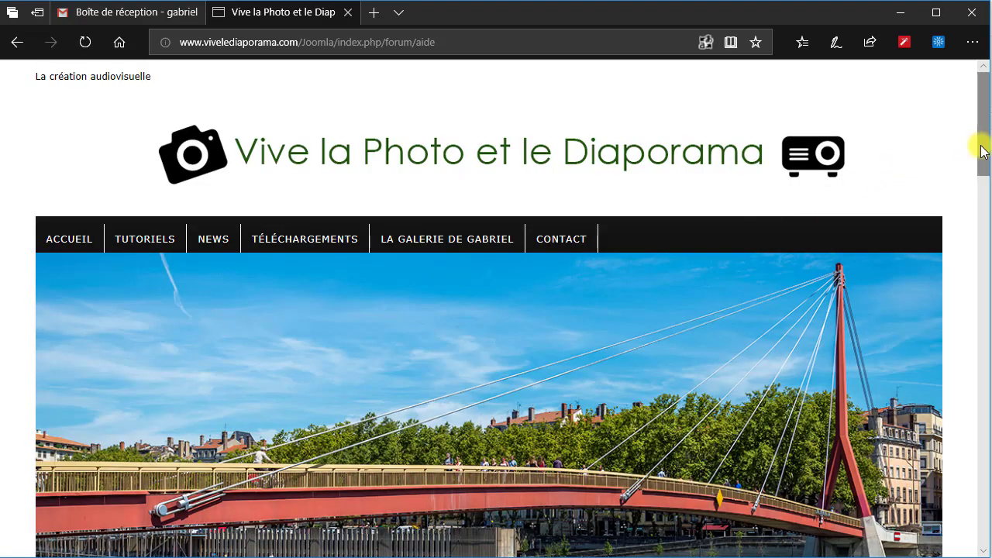
{"action": "left_click_drag", "start_coordinate": [982, 152], "coordinate": [986, 304]}
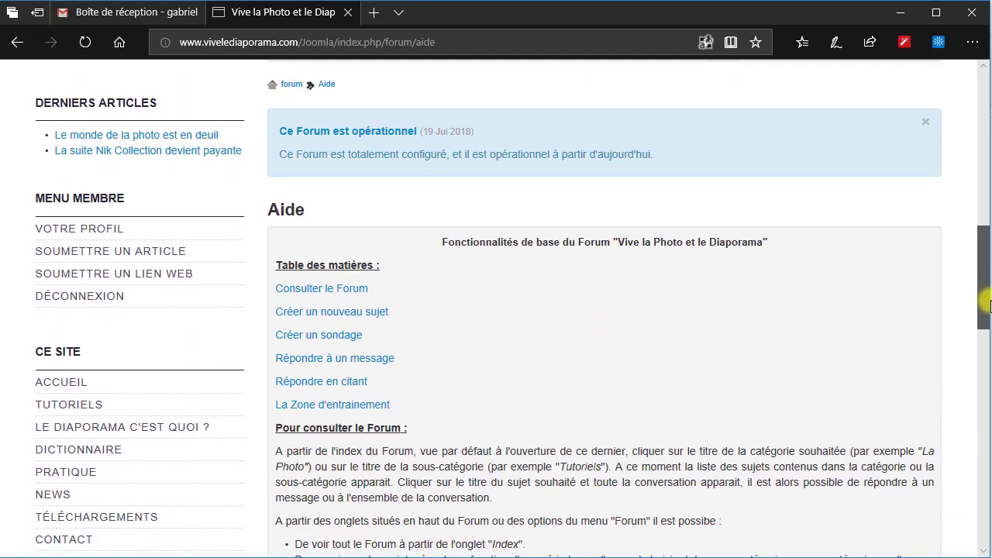
{"action": "scroll", "coordinate": [983, 309], "scroll_direction": "down", "scroll_amount": 2}
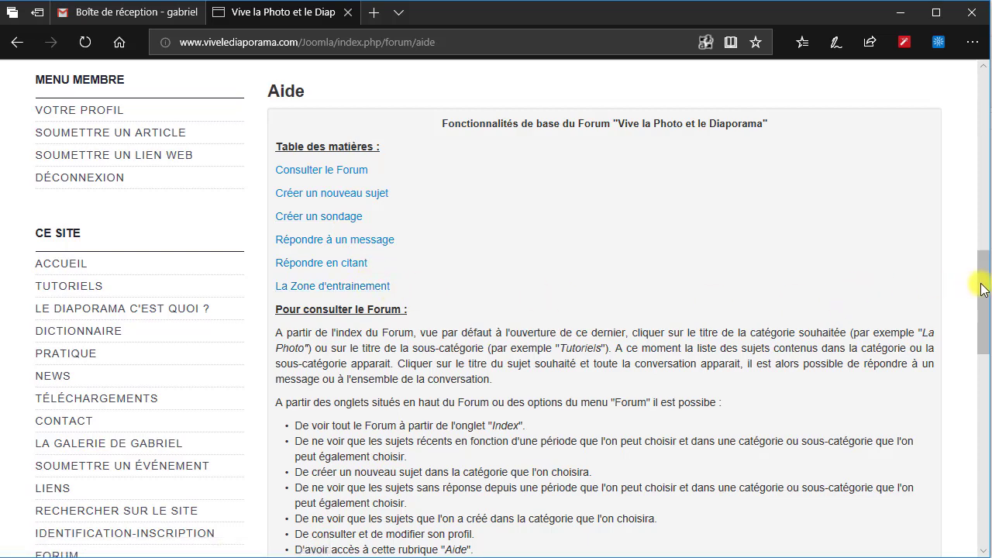
Step: Visit the forum's Index page and then its Sujets récents page to examine the list of recent topics
{"action": "left_click_drag", "start_coordinate": [982, 289], "coordinate": [965, 235]}
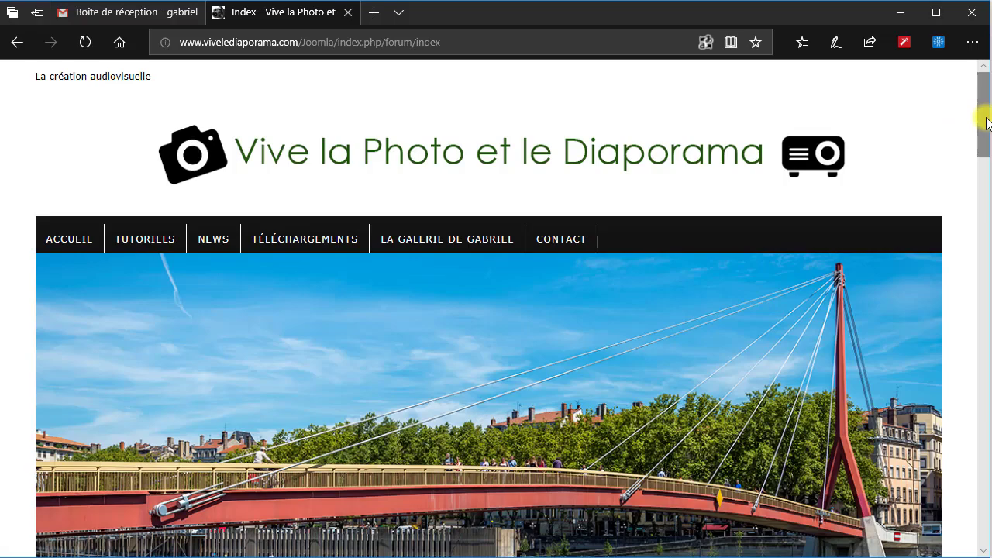
{"action": "left_click_drag", "start_coordinate": [983, 121], "coordinate": [983, 210]}
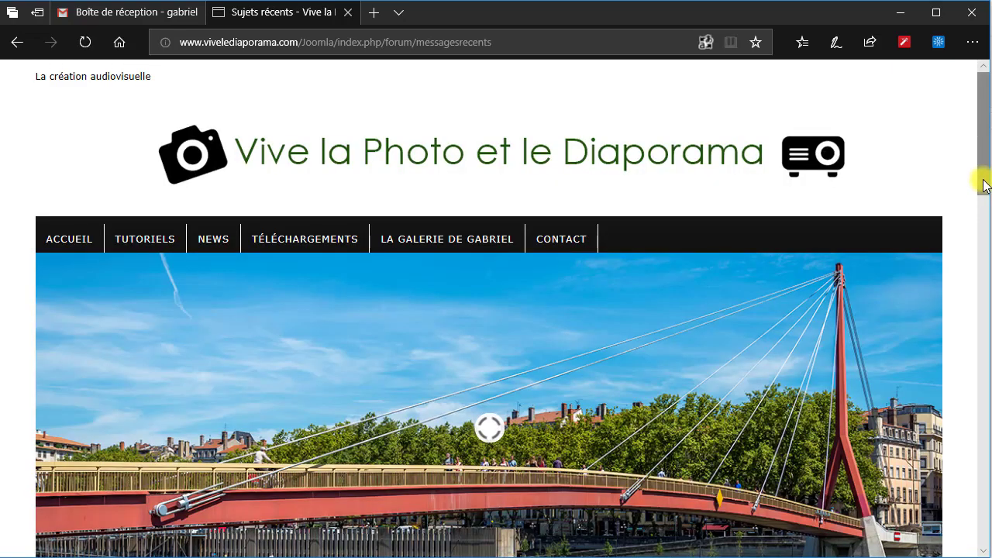
{"action": "left_click_drag", "start_coordinate": [982, 184], "coordinate": [981, 289]}
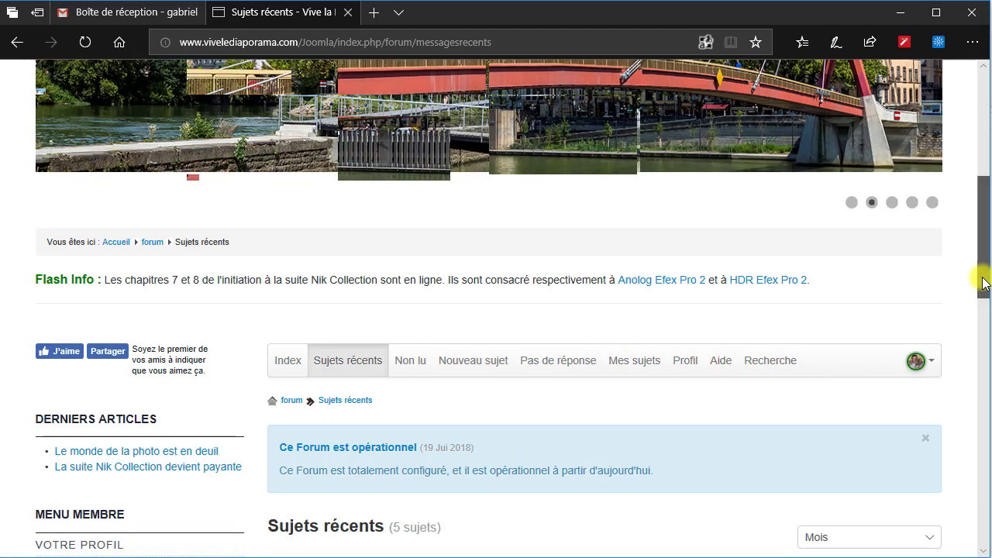
{"action": "left_click_drag", "start_coordinate": [984, 282], "coordinate": [983, 312]}
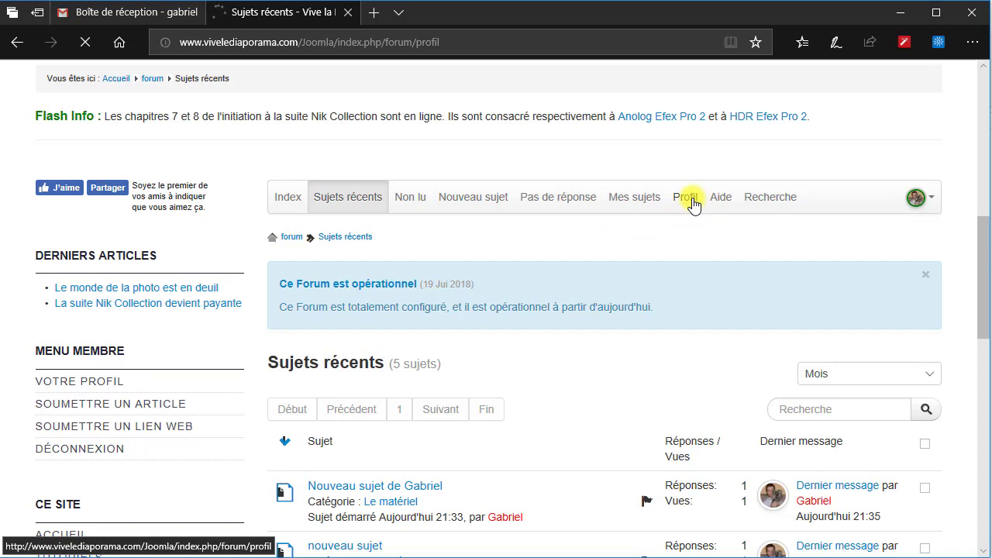
Step: Open the member's forum profile, switch it to editing and examine the Compte utilisateur fields
{"action": "scroll", "coordinate": [987, 199], "scroll_direction": "down", "scroll_amount": 1}
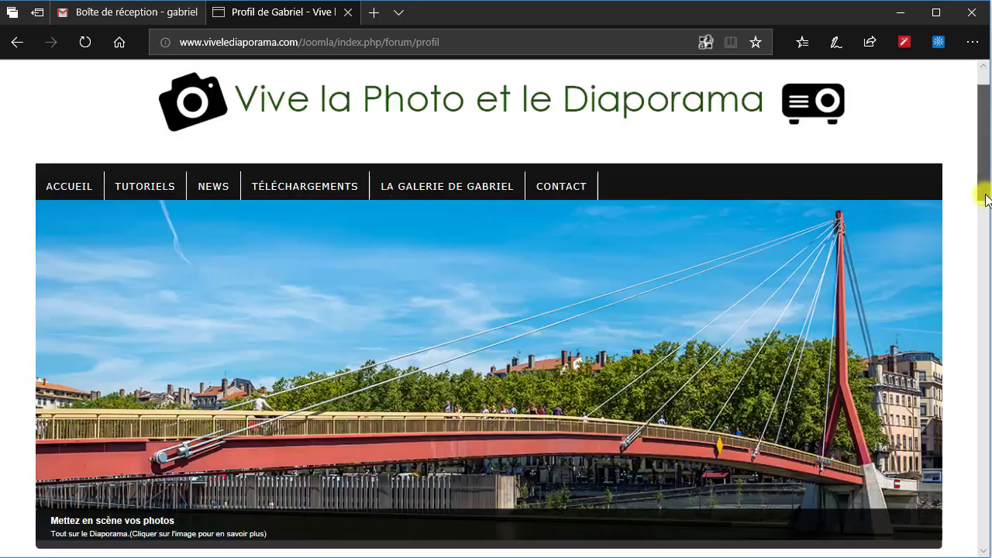
{"action": "left_click_drag", "start_coordinate": [986, 200], "coordinate": [986, 324]}
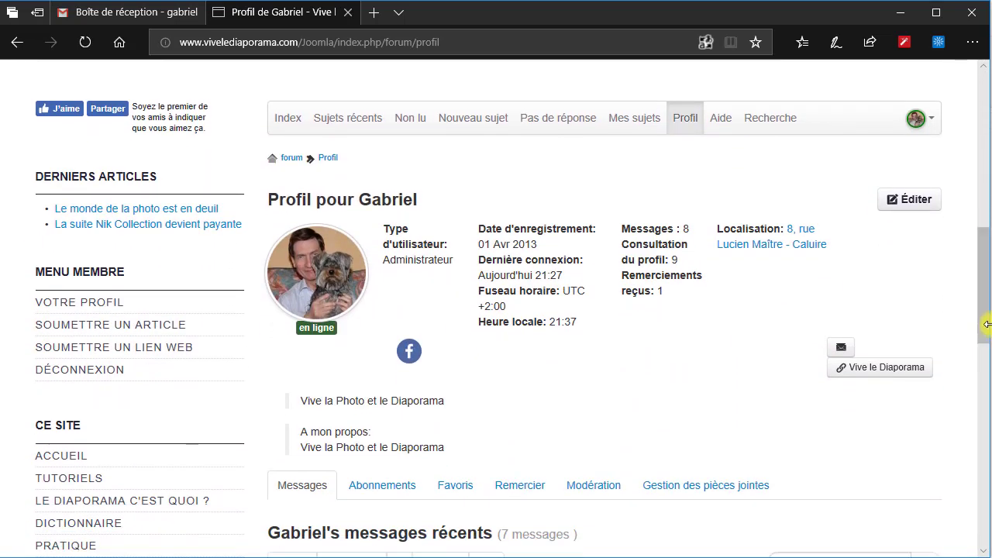
{"action": "left_click", "coordinate": [910, 204]}
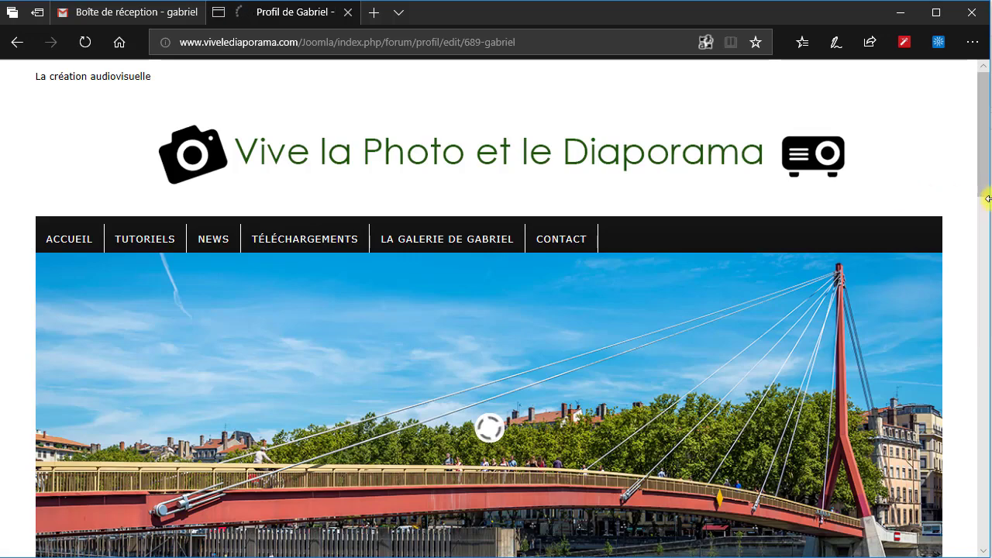
{"action": "left_click_drag", "start_coordinate": [984, 178], "coordinate": [981, 335]}
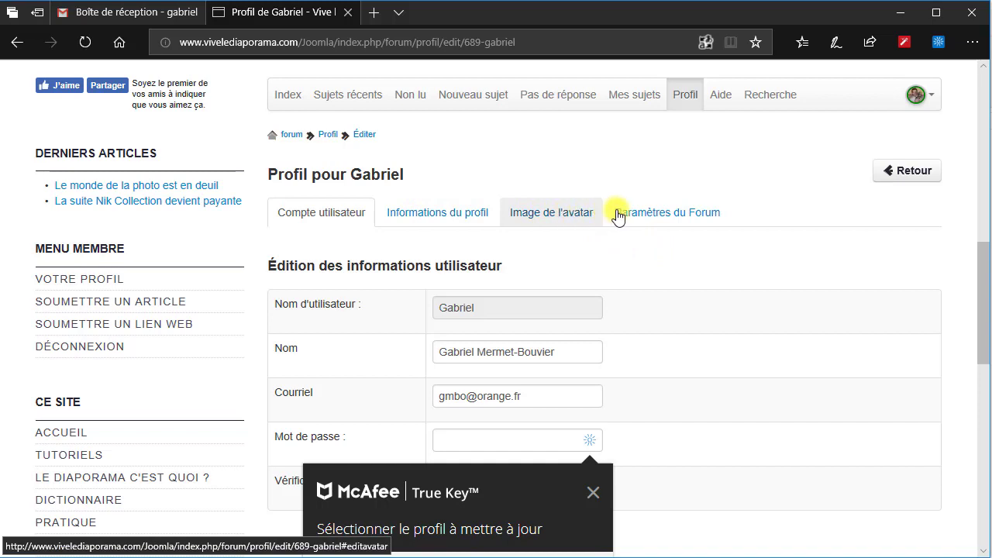
Step: Show the Image de l'avatar settings of the profile and examine the upload area and the avatar gallery
{"action": "left_click", "coordinate": [567, 212]}
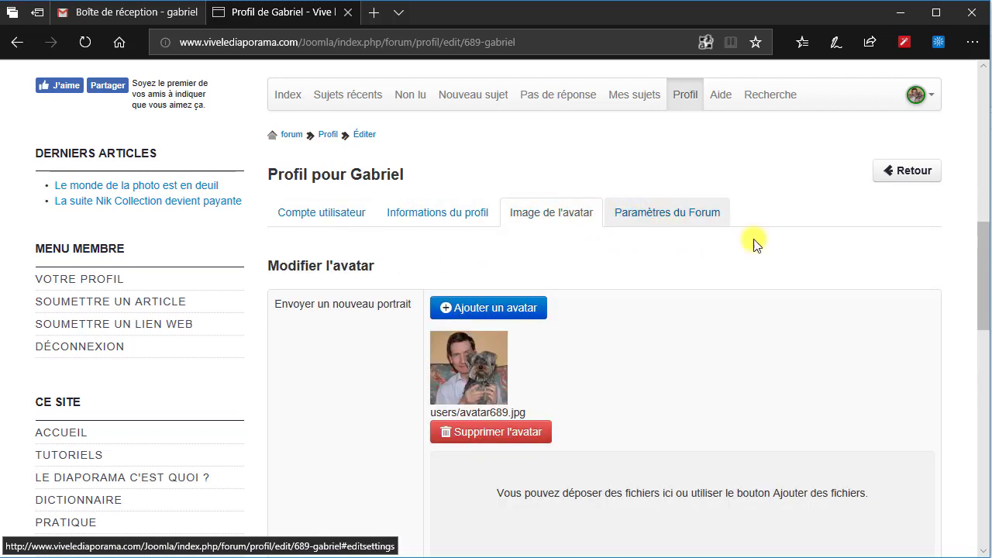
{"action": "left_click_drag", "start_coordinate": [983, 264], "coordinate": [981, 285]}
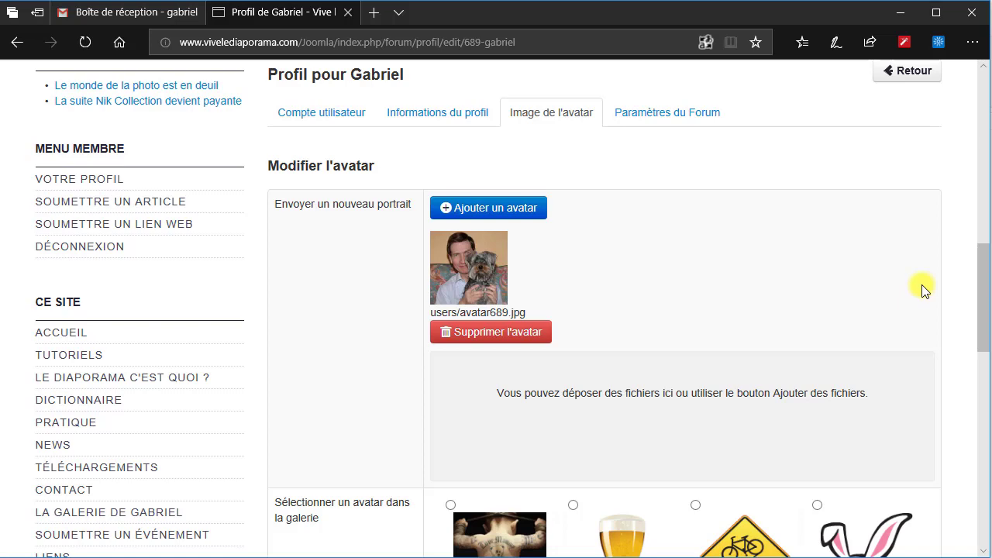
{"action": "left_click_drag", "start_coordinate": [988, 293], "coordinate": [981, 369]}
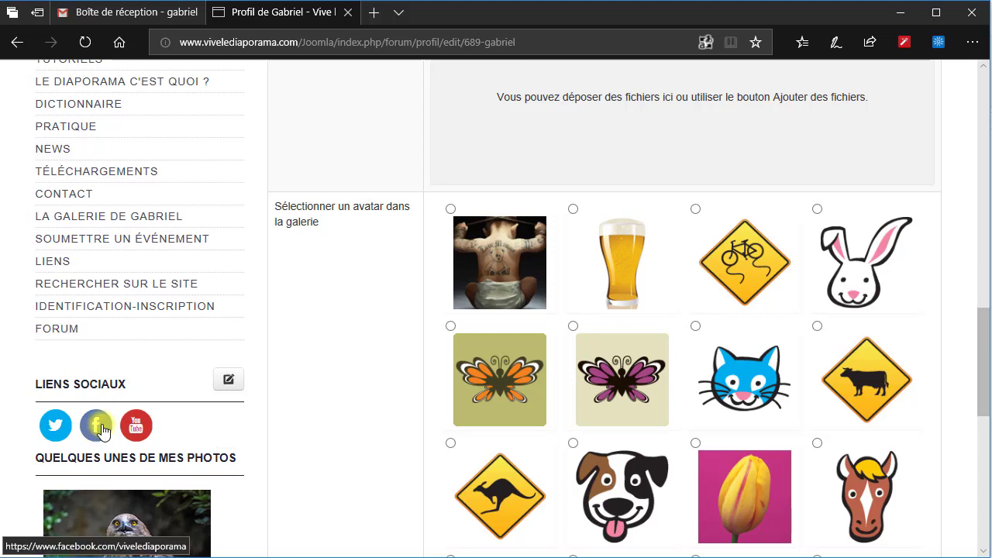
Step: Open the site's Facebook page from its social links, look through it and close it again
{"action": "left_click", "coordinate": [102, 430]}
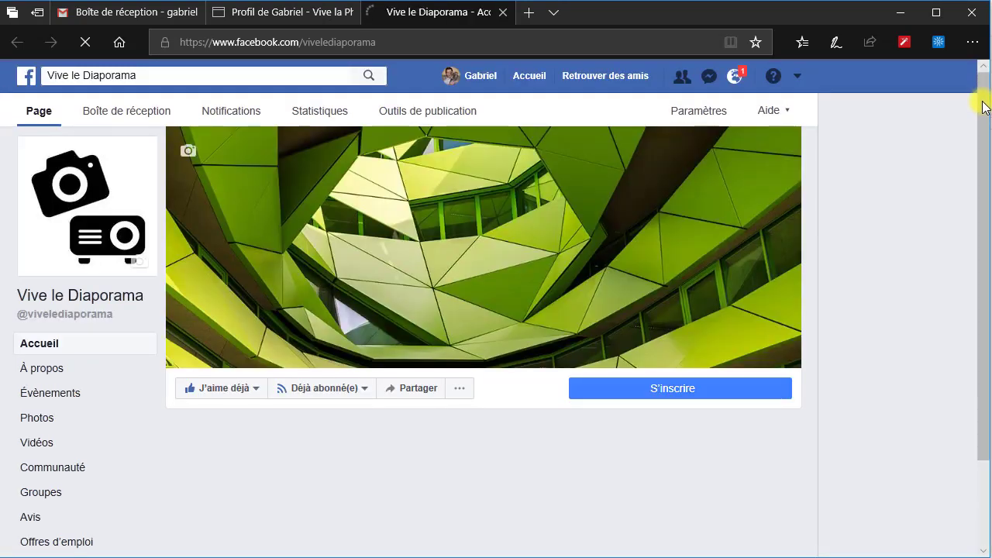
{"action": "left_click_drag", "start_coordinate": [983, 100], "coordinate": [985, 288]}
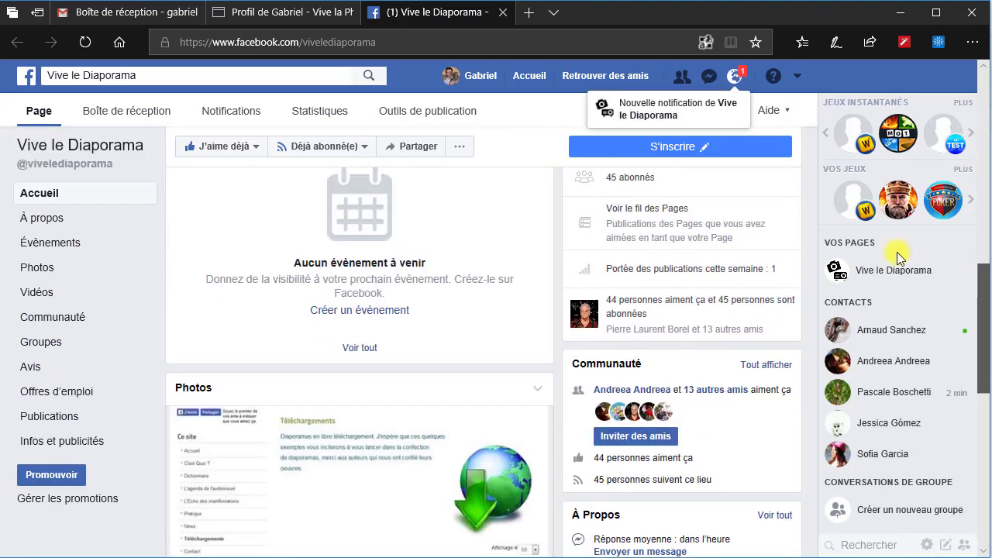
{"action": "left_click", "coordinate": [500, 14]}
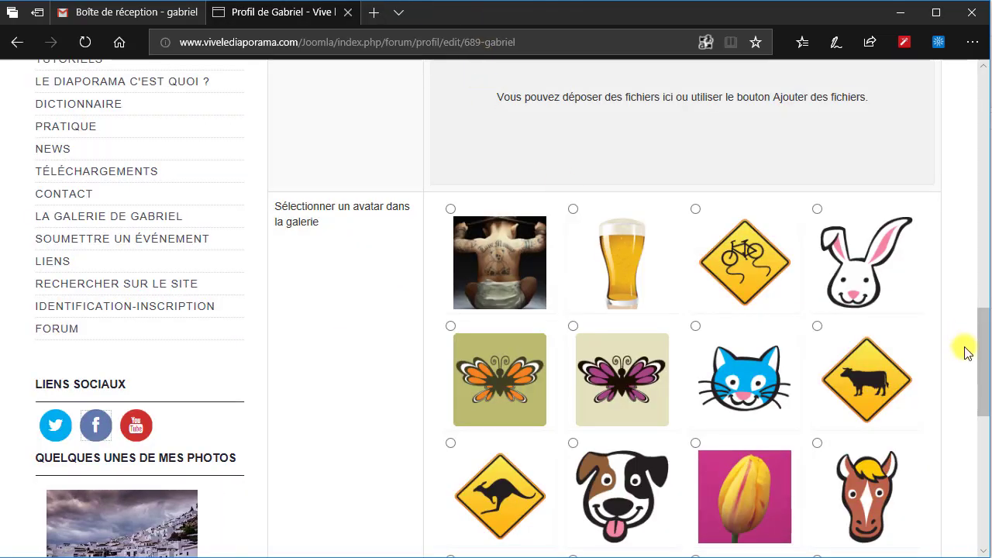
Step: Advance through the slides of the site's header slideshow, from Des diaporamas en téléchargement past Mettez en scène vos photos
{"action": "left_click_drag", "start_coordinate": [980, 360], "coordinate": [981, 139]}
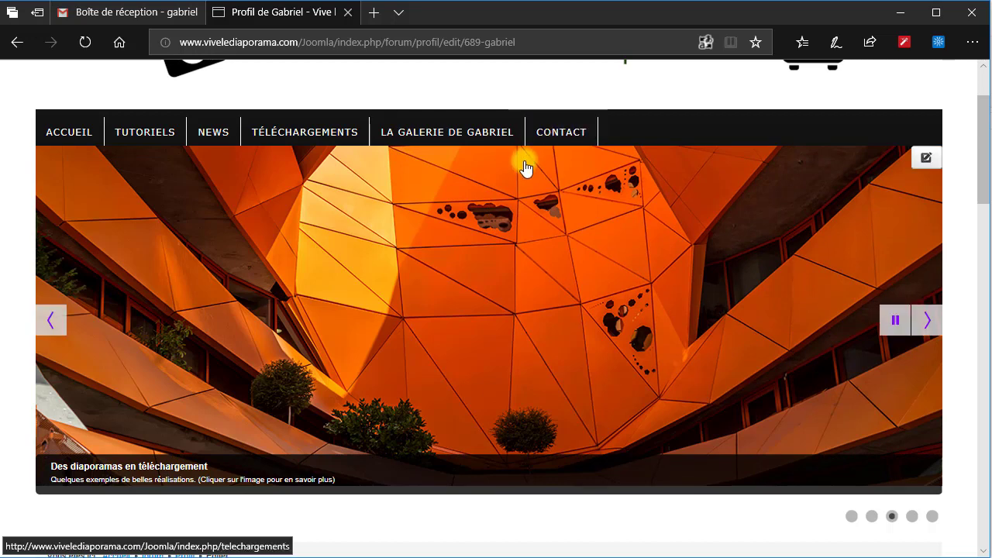
{"action": "scroll", "coordinate": [516, 206], "scroll_direction": "down", "scroll_amount": 1}
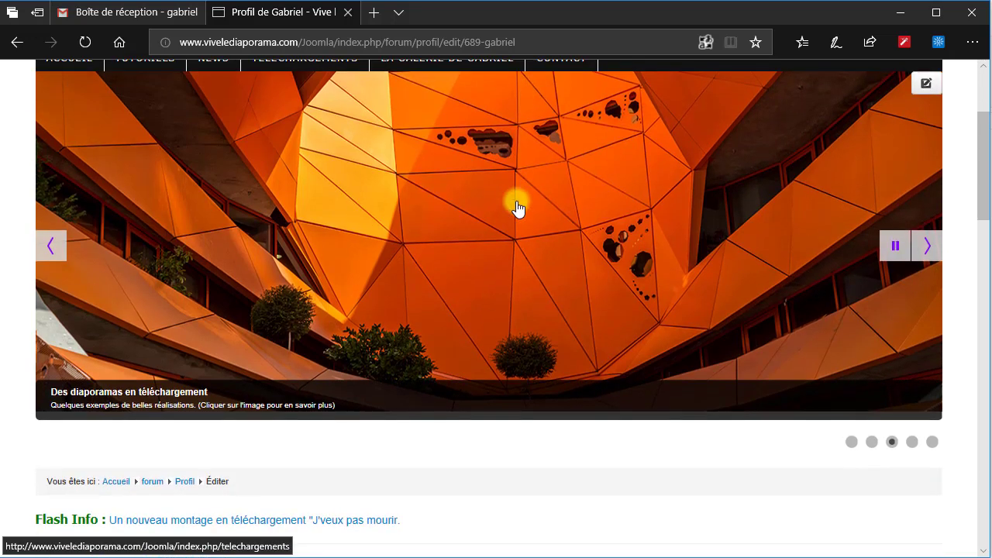
{"action": "scroll", "coordinate": [640, 237], "scroll_direction": "up", "scroll_amount": 1}
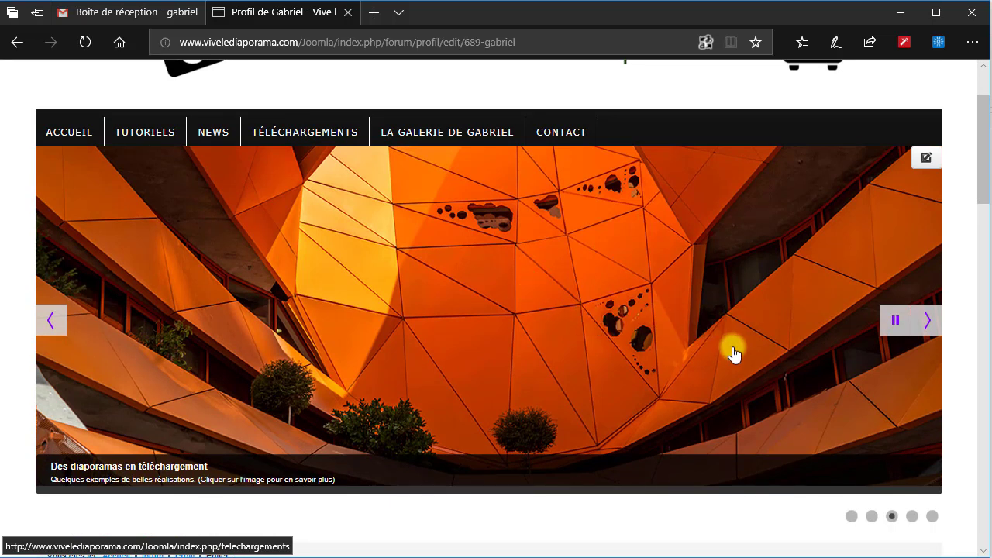
{"action": "left_click", "coordinate": [930, 329]}
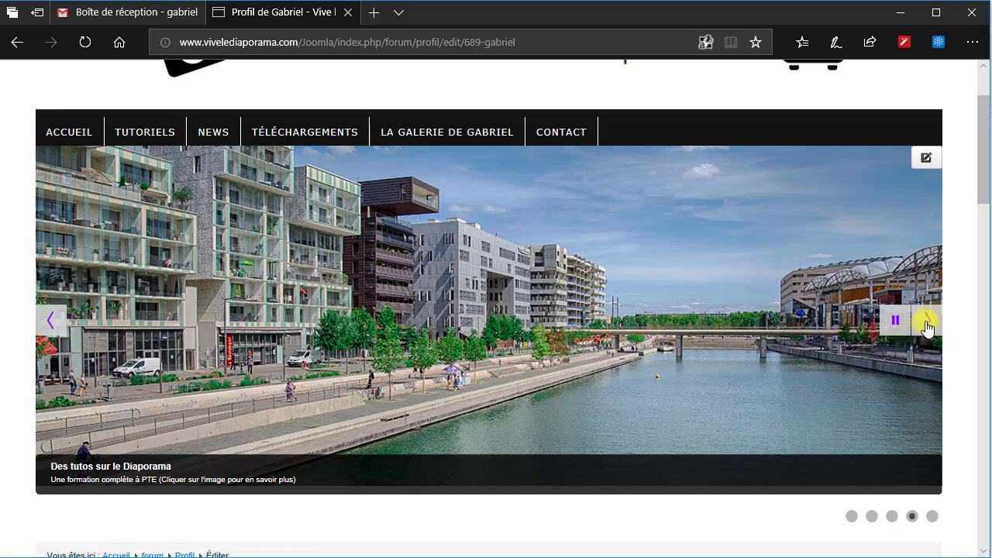
{"action": "left_click", "coordinate": [926, 327]}
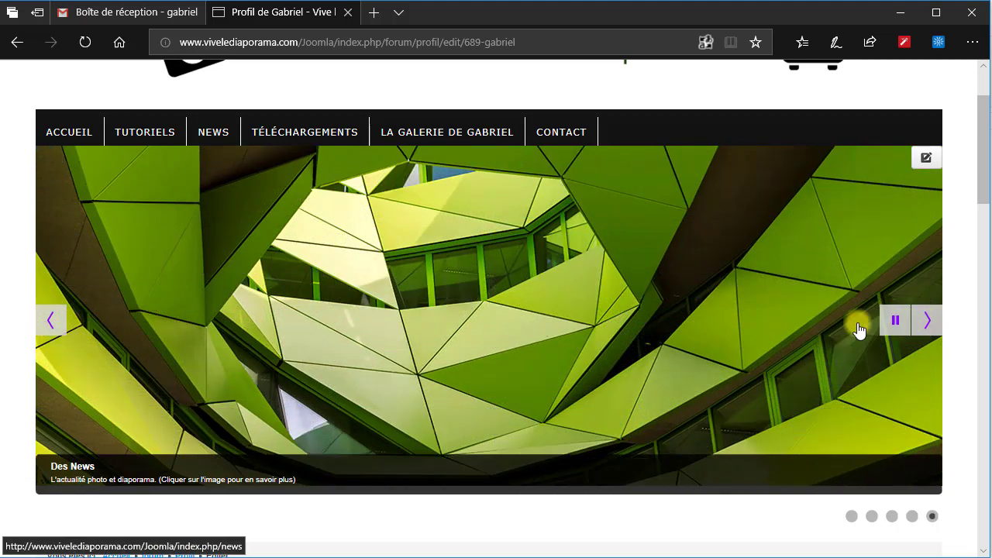
{"action": "left_click", "coordinate": [926, 324]}
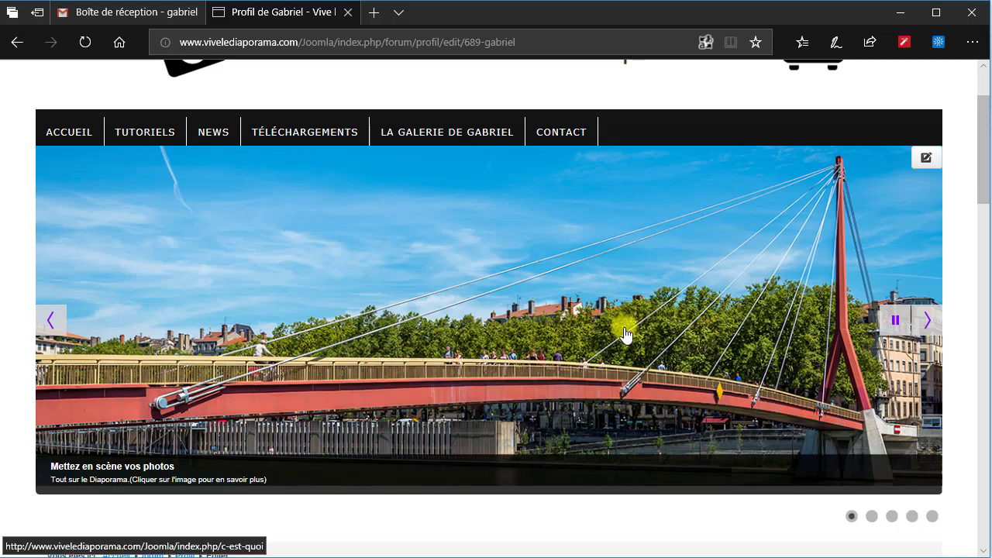
{"action": "left_click", "coordinate": [928, 327]}
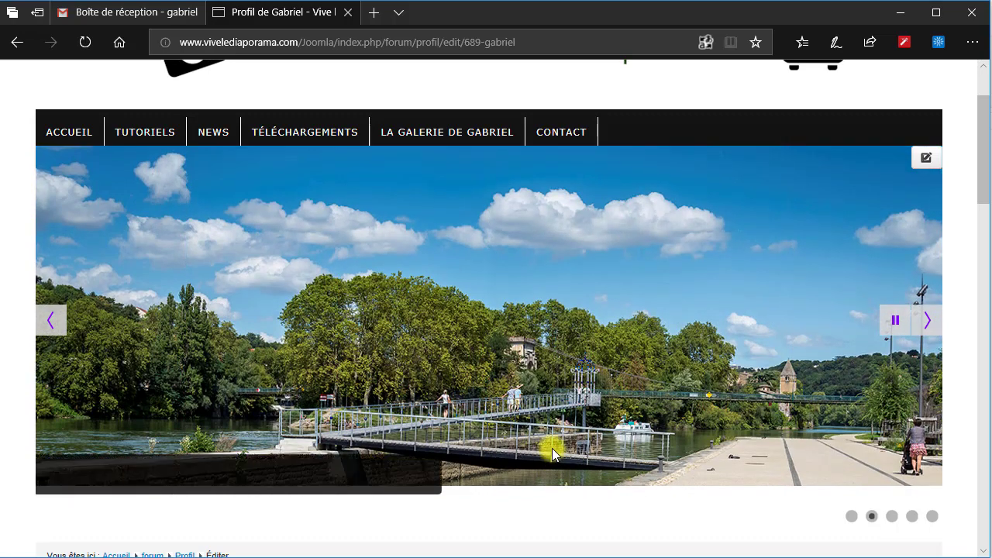
Step: Open the La Photo tutorials page from the current header slide and look over its content
{"action": "left_click", "coordinate": [531, 368]}
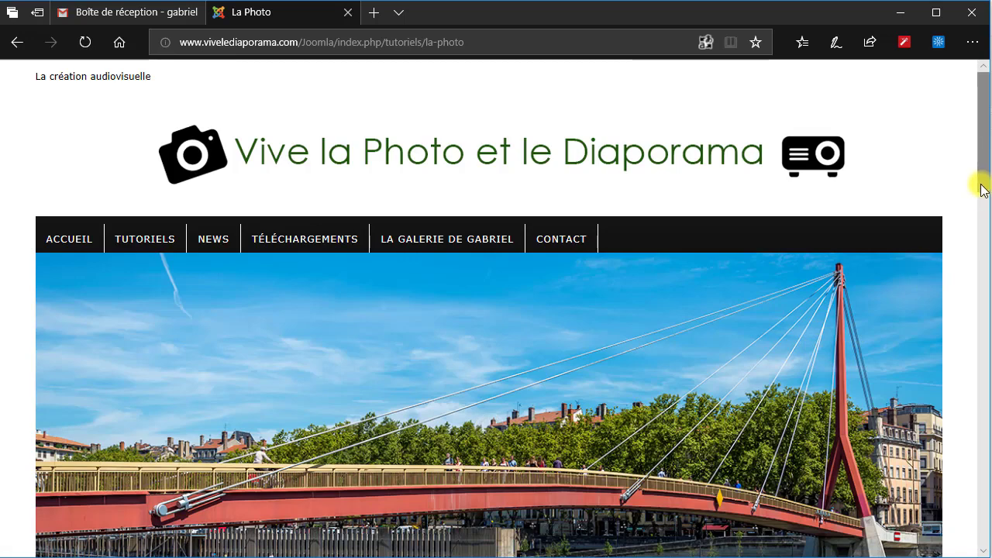
{"action": "left_click_drag", "start_coordinate": [982, 189], "coordinate": [961, 347]}
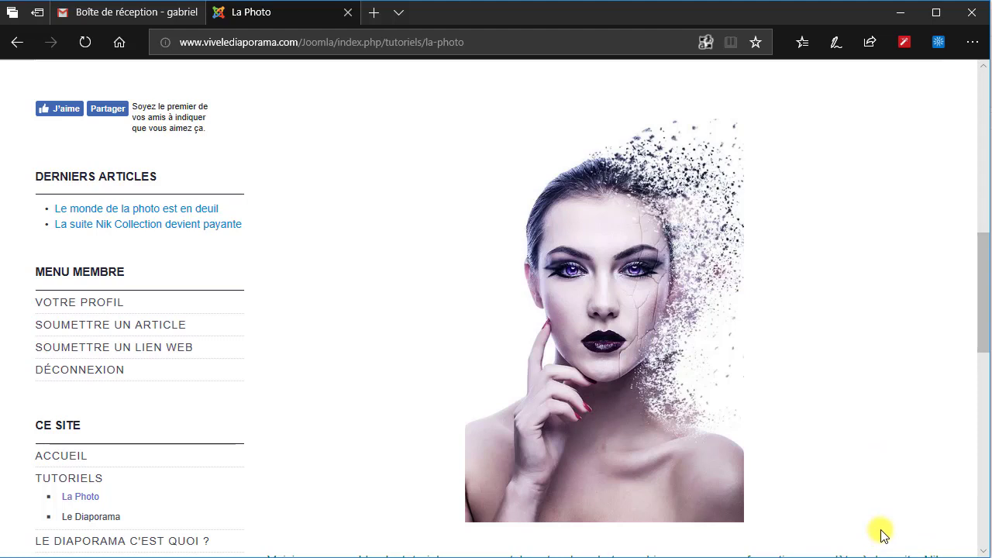
{"action": "left_click_drag", "start_coordinate": [982, 328], "coordinate": [984, 176]}
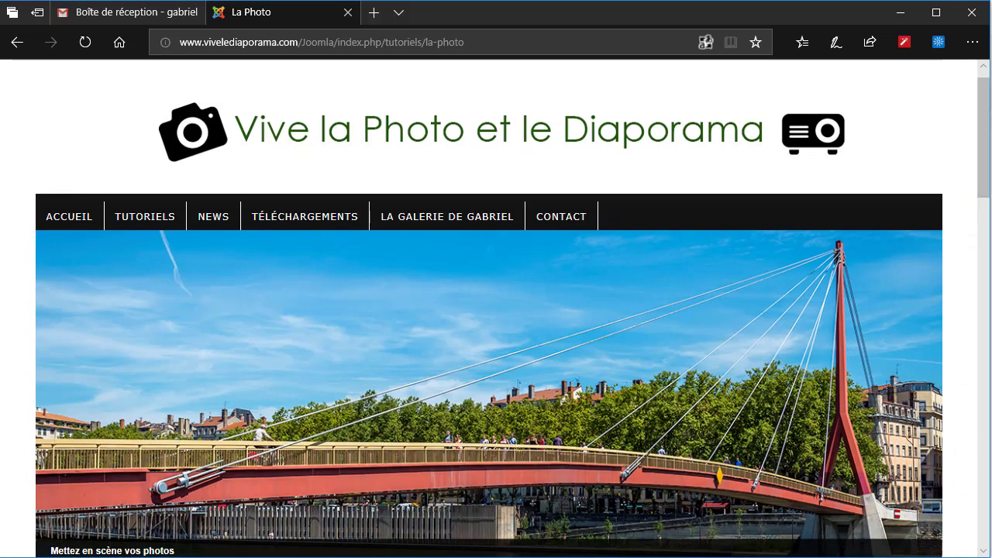